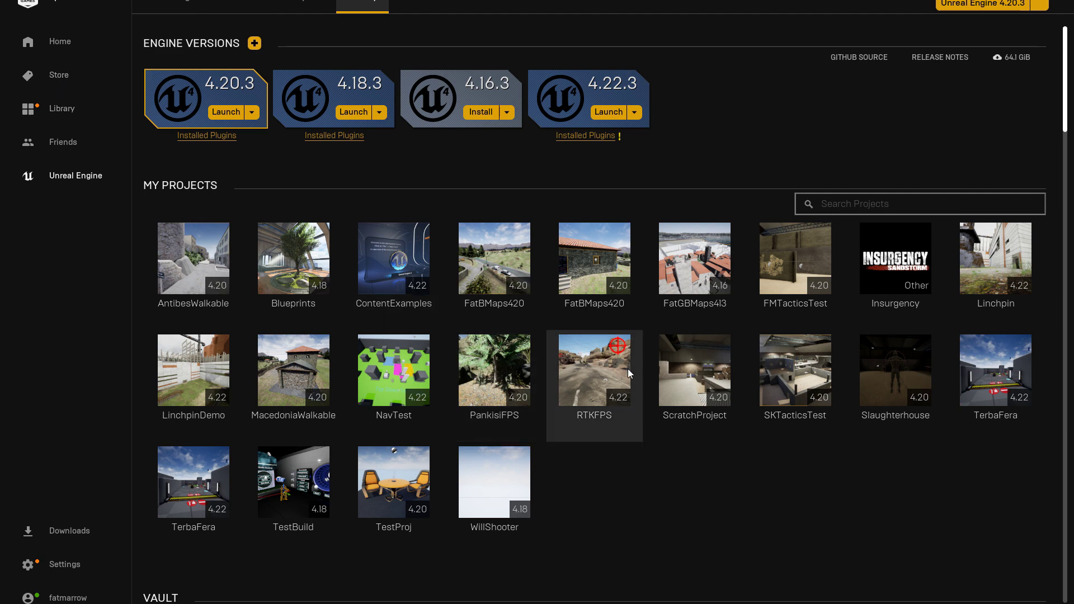
# - Show the Unreal Engine library with the installed engine versions and existing projects
pyautogui.moveTo(707, 402)
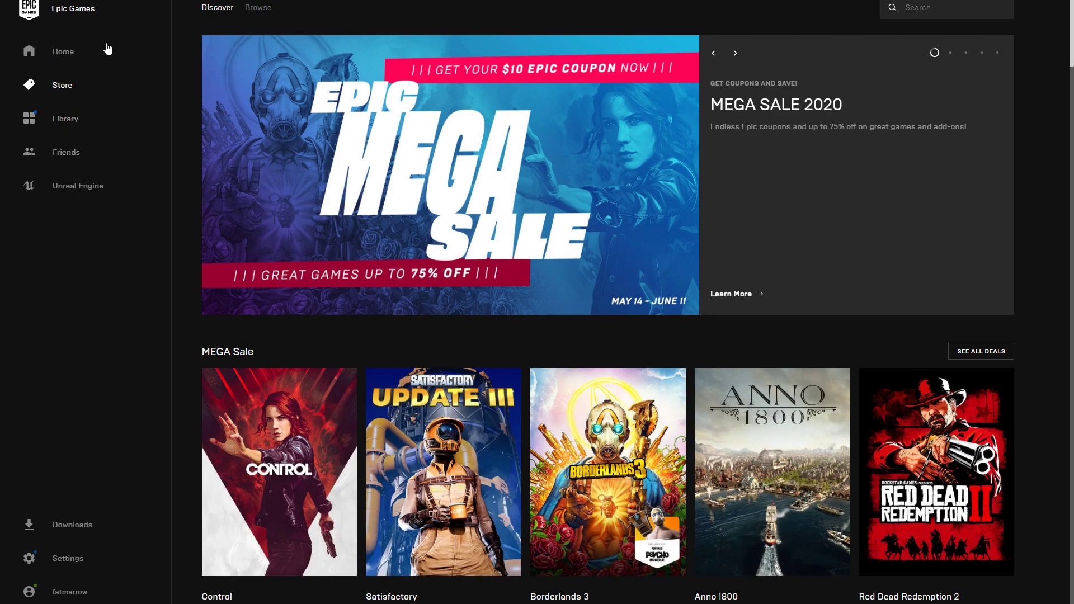
pyautogui.click(72, 185)
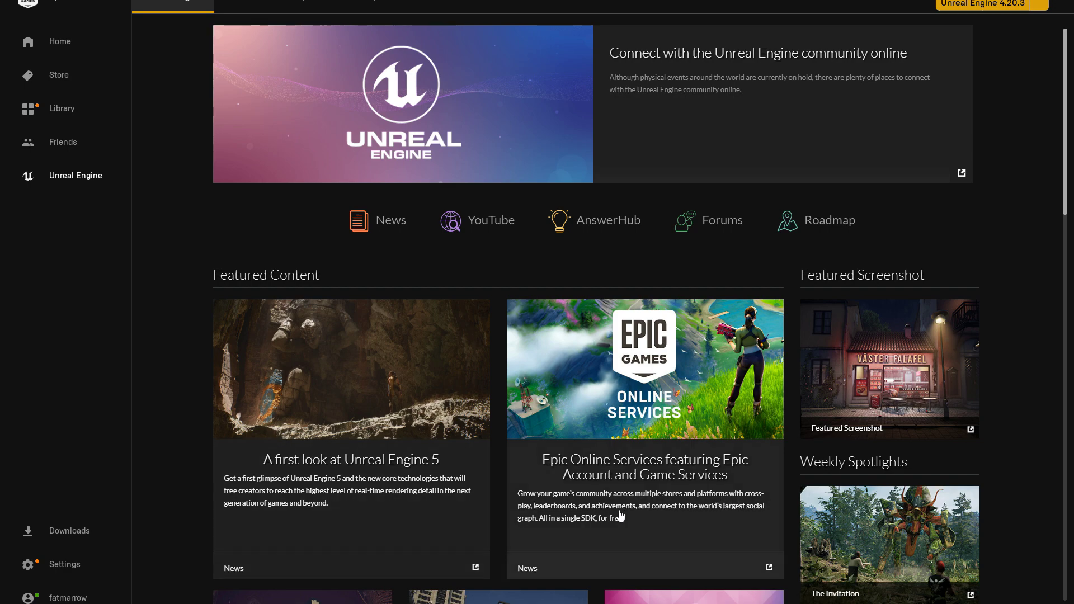
pyautogui.scroll(-2, 658, 545)
pyautogui.scroll(-3, 708, 598)
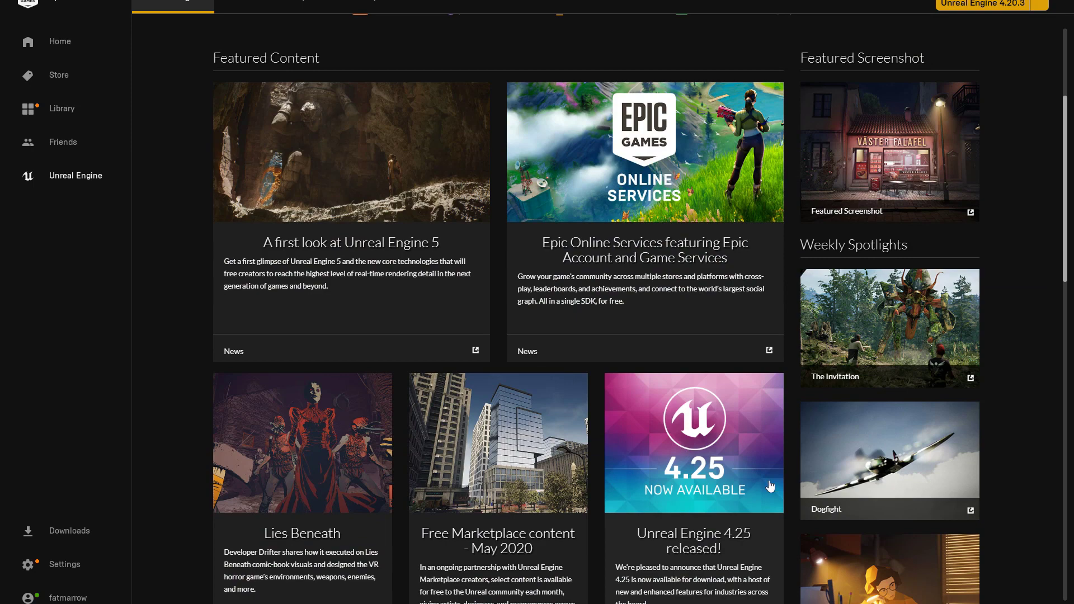
pyautogui.click(363, 5)
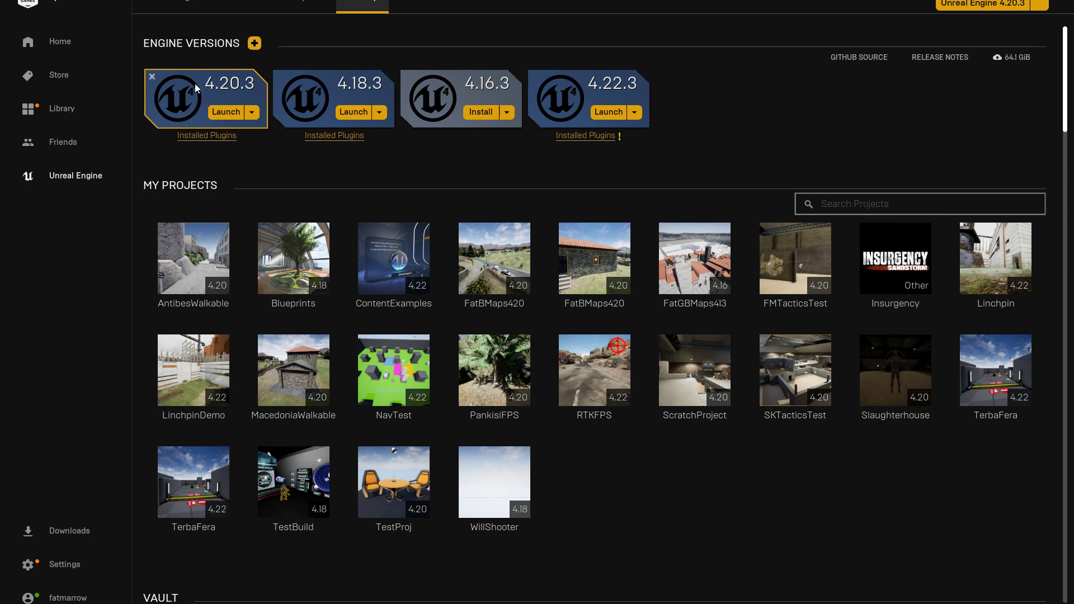
# - Launch Unreal Engine 4.20.3 and choose the First Person Blueprint template for a new project
pyautogui.click(218, 114)
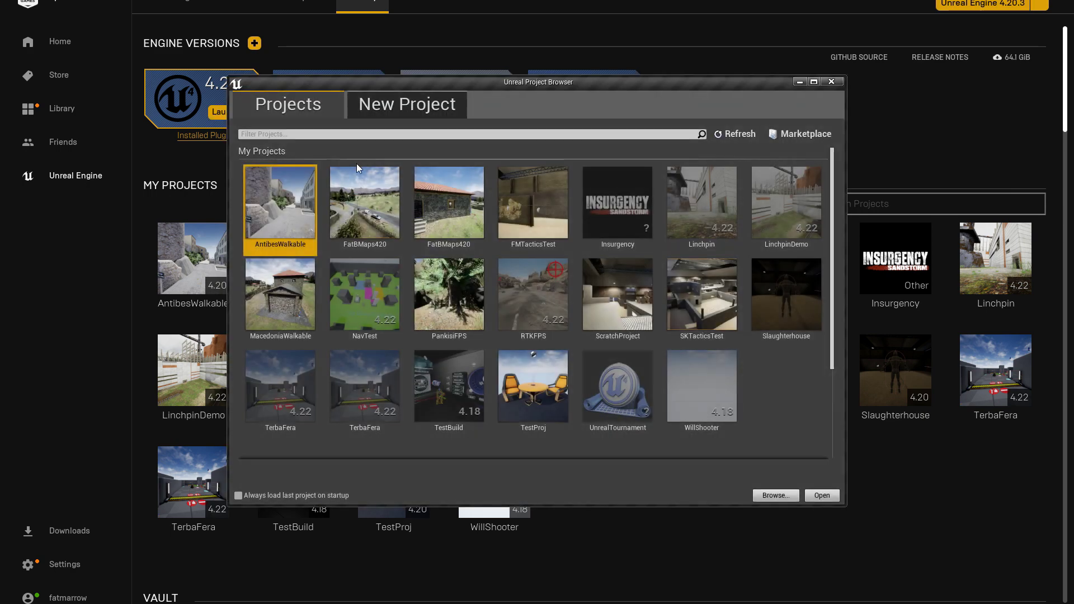
pyautogui.click(377, 107)
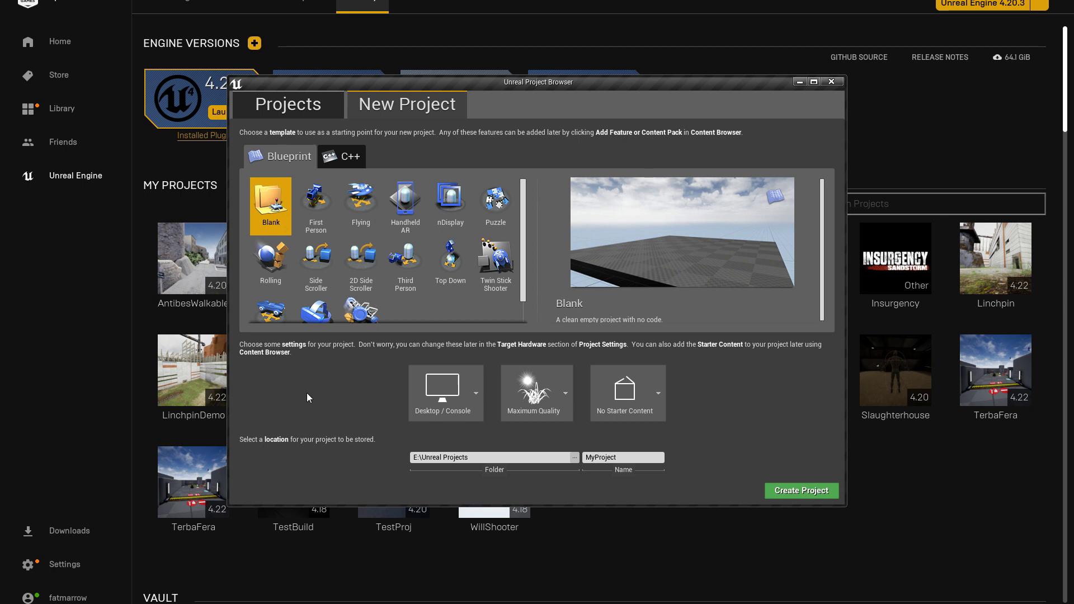
pyautogui.click(313, 202)
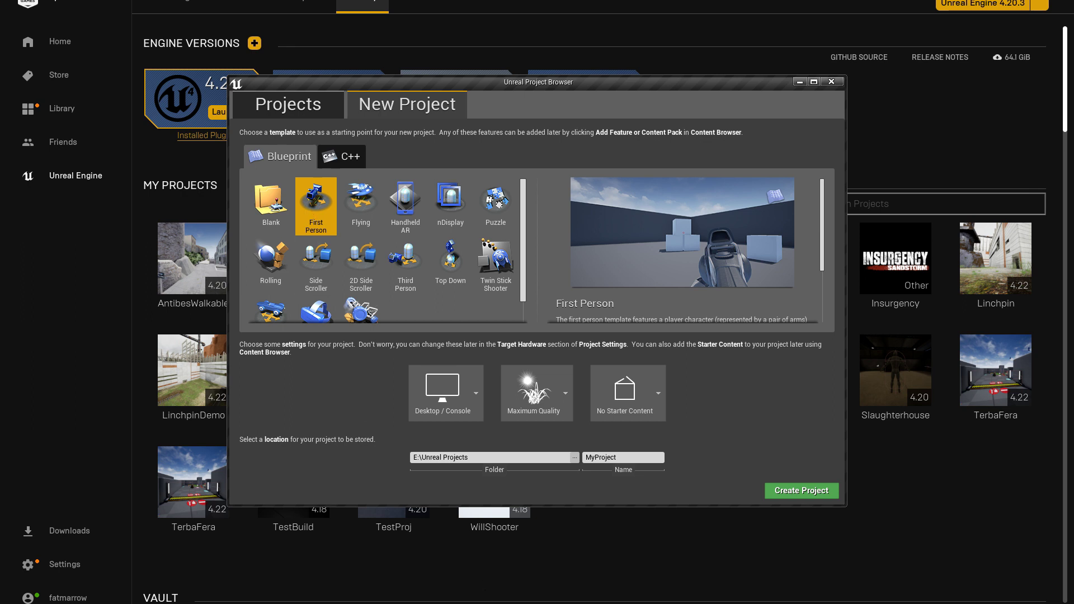
# - Switch to the FatBMaps420 editor and look through its content folders and the house doorway in the level
pyautogui.hotkey('alt', 'Tab')
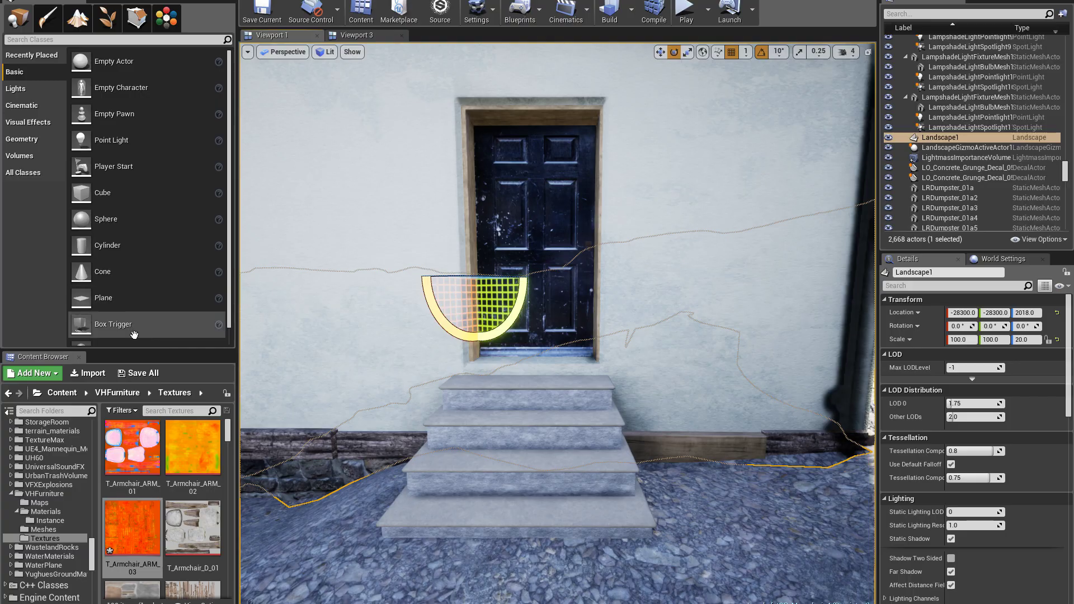
pyautogui.scroll(6, 52, 508)
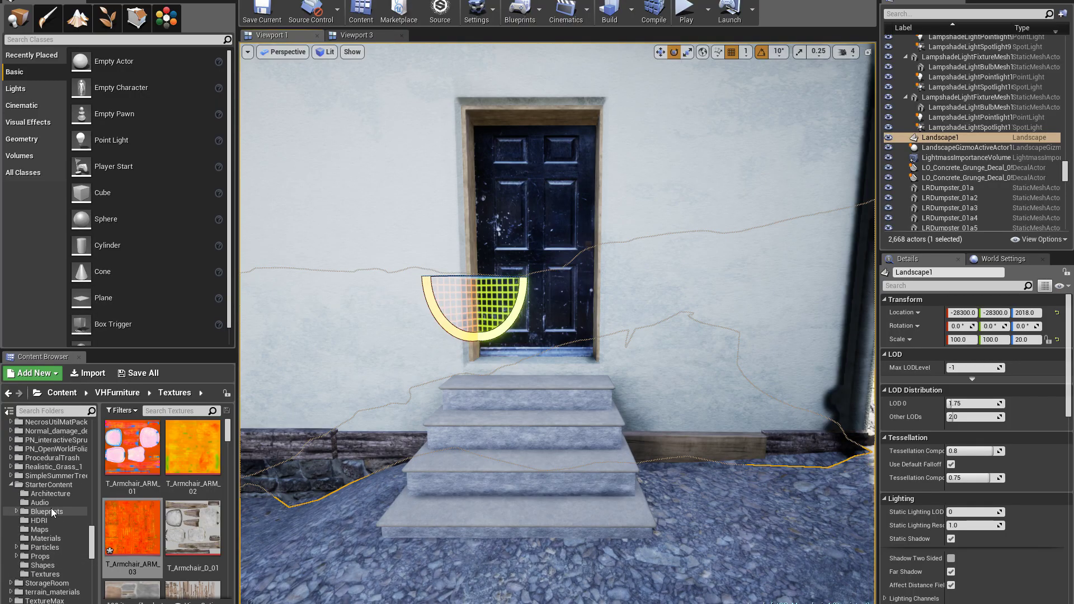
pyautogui.scroll(10, 52, 508)
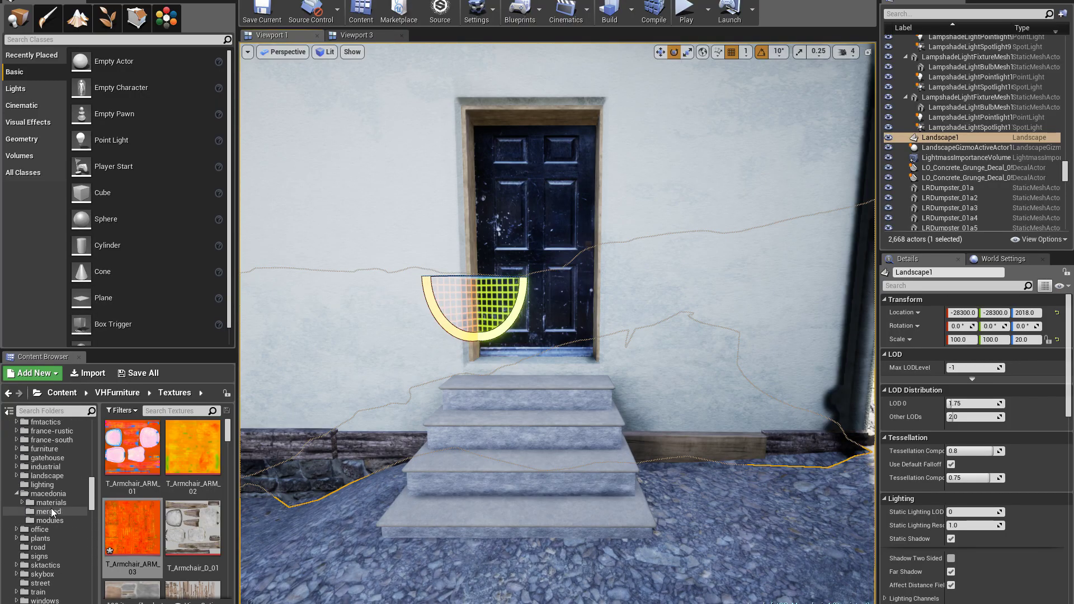
pyautogui.scroll(8, 52, 507)
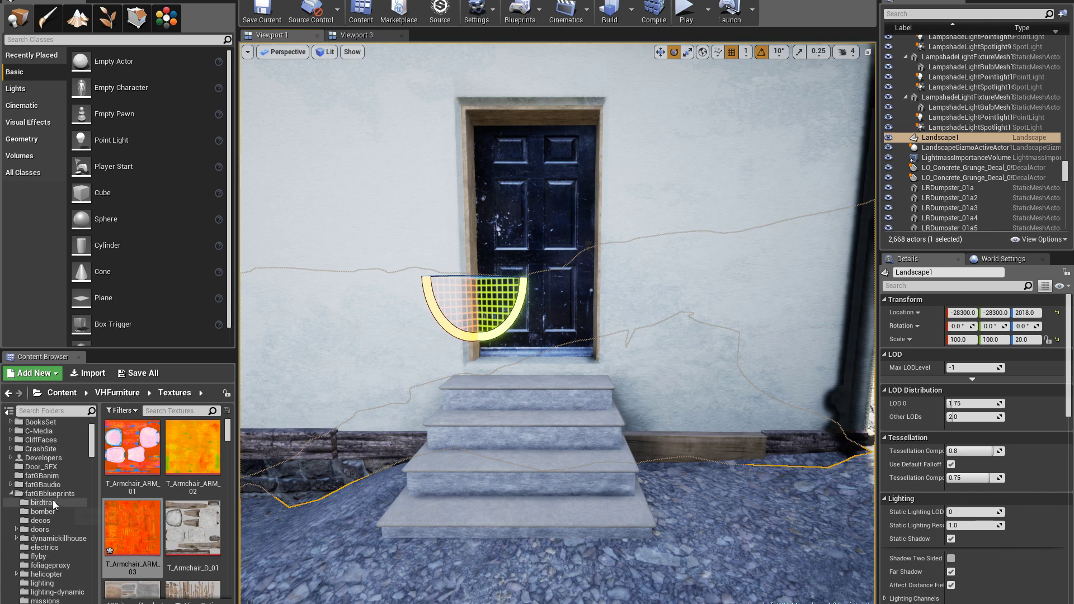
pyautogui.scroll(-8, 52, 500)
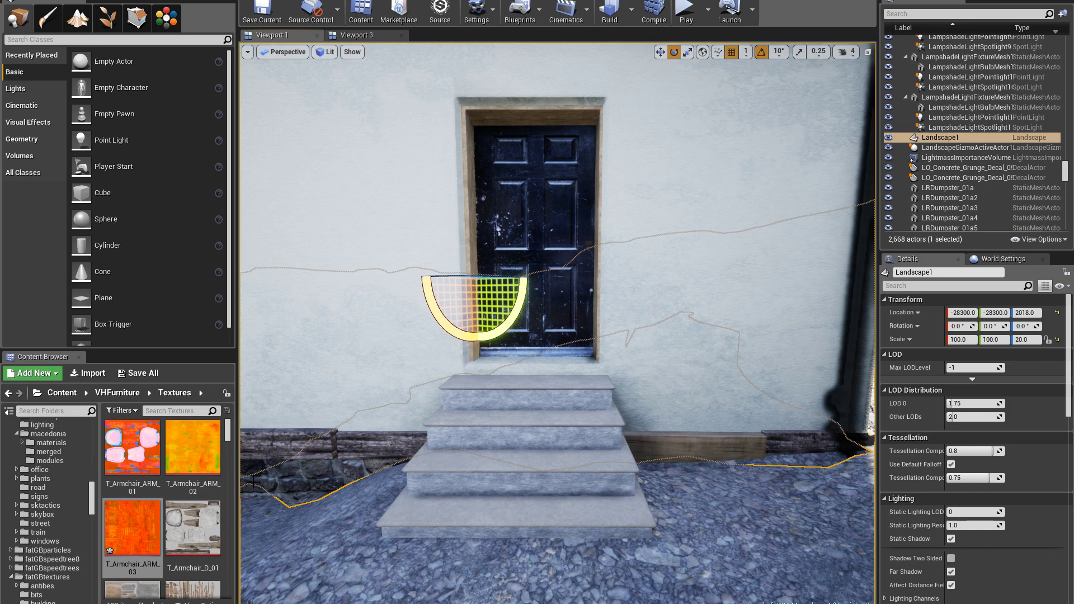
pyautogui.moveTo(467, 391); pyautogui.dragTo(503, 358)
pyautogui.moveTo(317, 528)
pyautogui.mouseDown()
pyautogui.moveTo(277, 524)
pyautogui.moveTo(318, 528)
pyautogui.mouseUp()
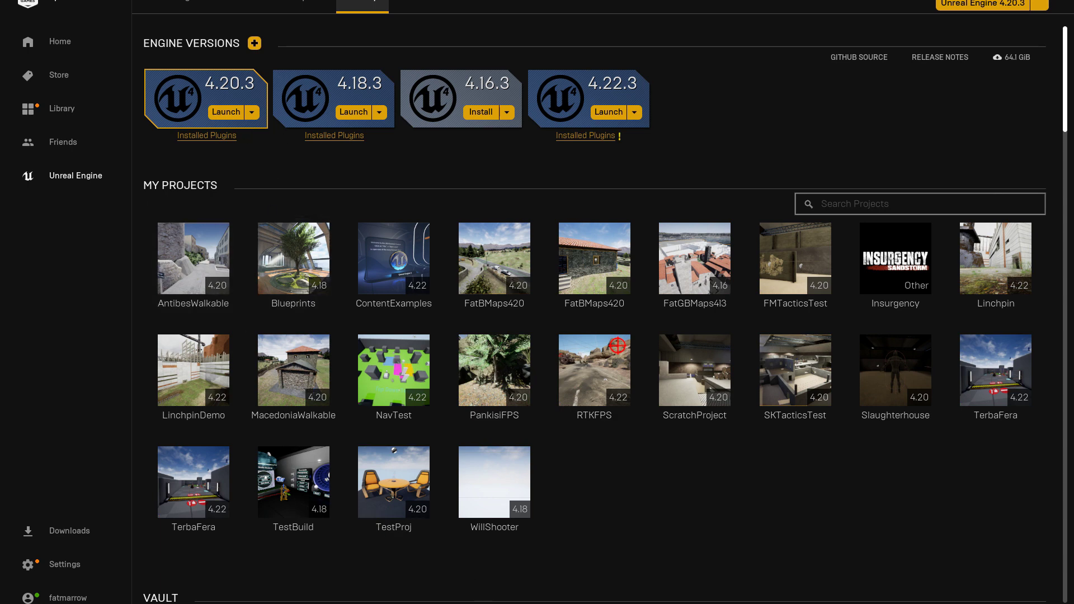
# - Return to the Unreal Project Browser and select the Blank Blueprint template for the new project
pyautogui.click(562, 559)
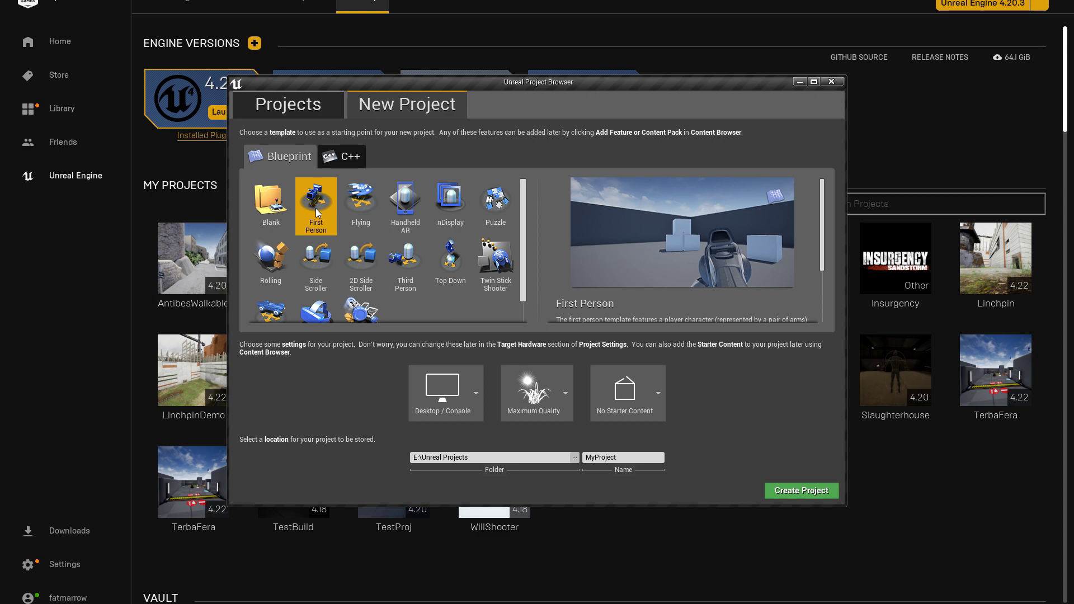
pyautogui.click(271, 206)
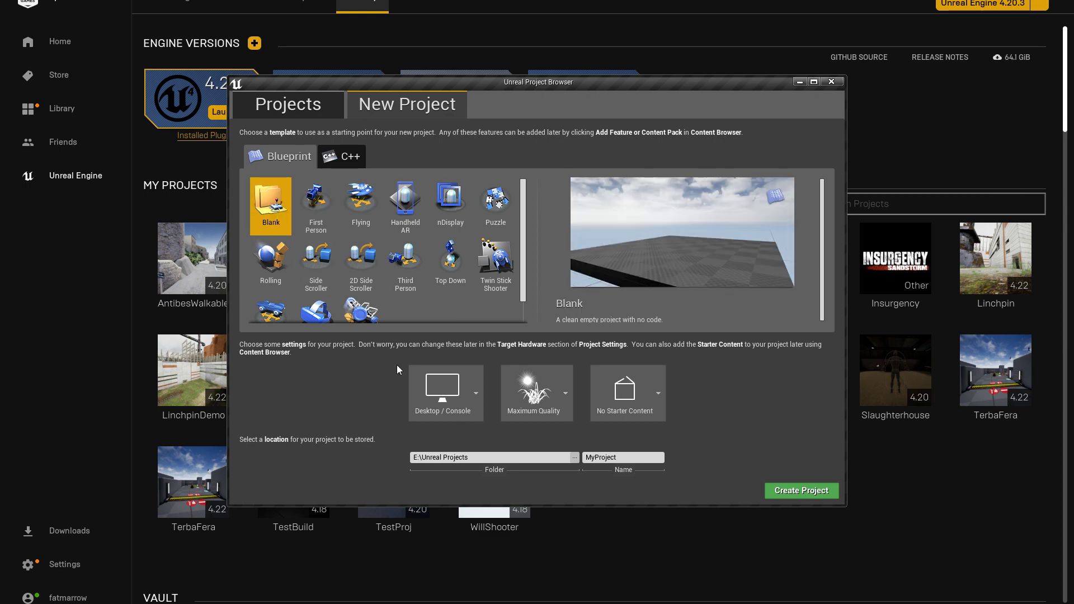
# - Switch to the FatBMaps420 editor and open the fatGBmaps content folder
pyautogui.click(407, 580)
pyautogui.moveTo(330, 603)
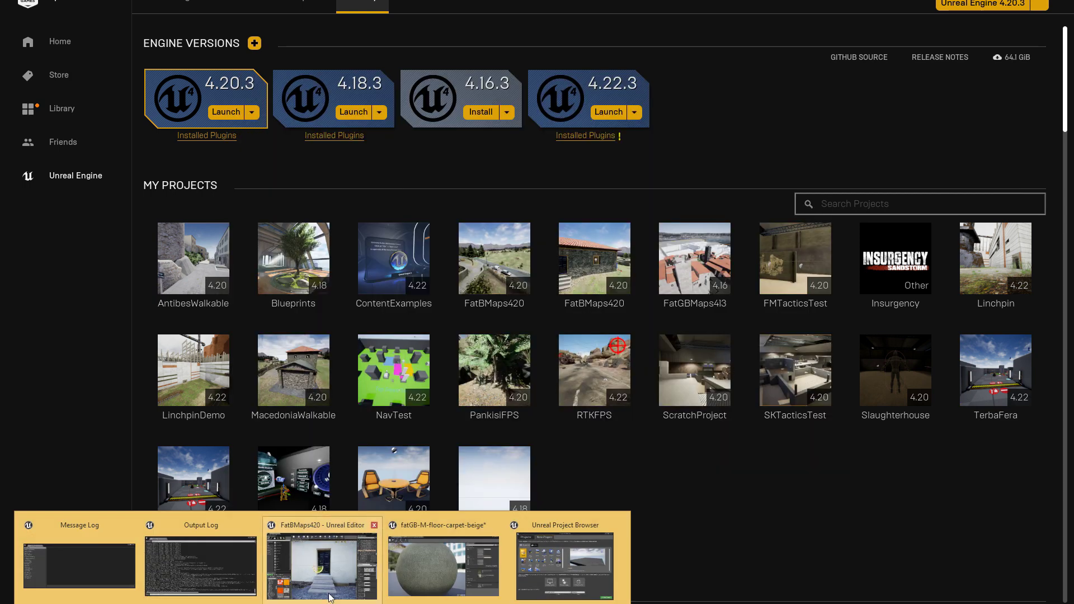
pyautogui.click(331, 576)
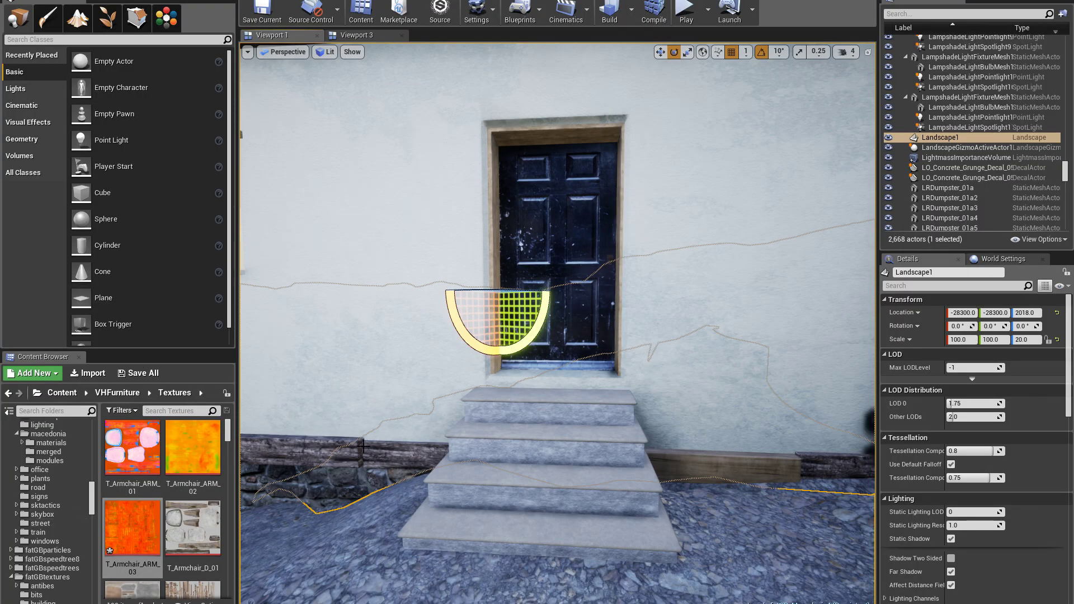
pyautogui.moveTo(364, 446); pyautogui.dragTo(302, 434)
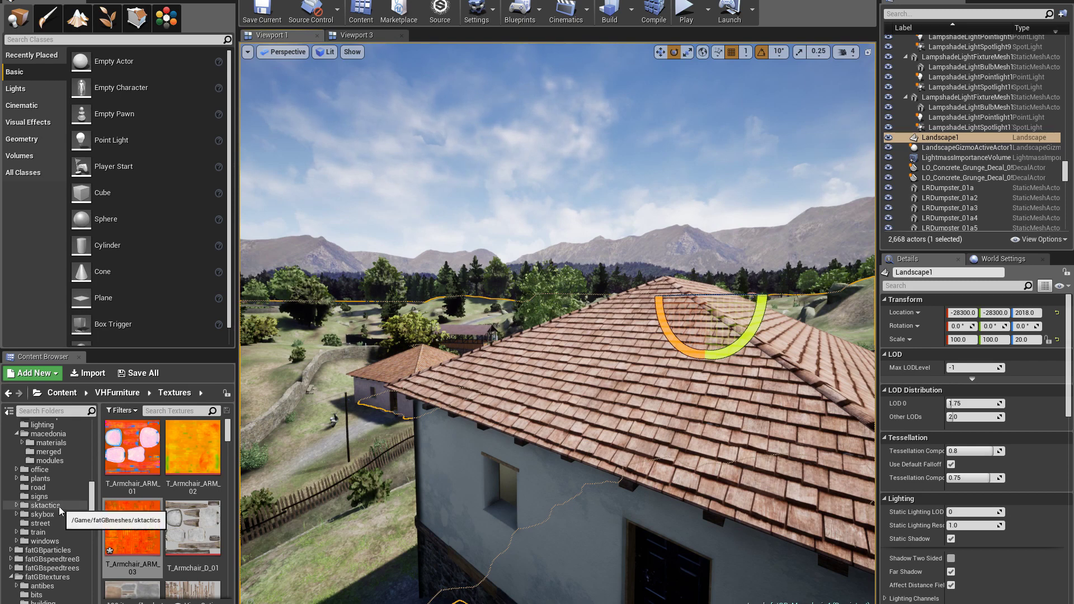
pyautogui.scroll(1, 59, 508)
pyautogui.scroll(7, 59, 506)
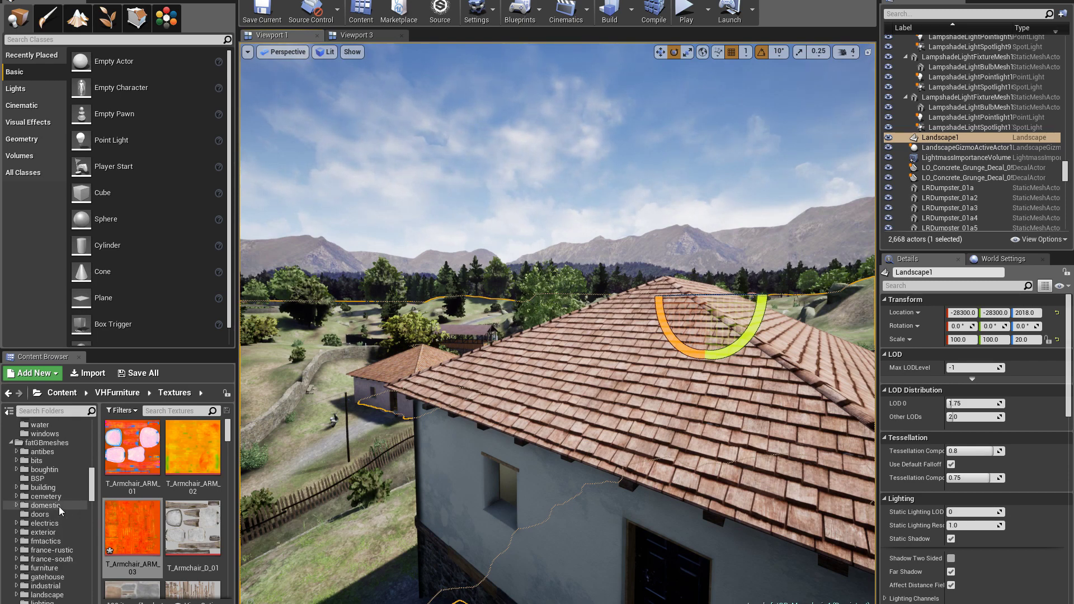
pyautogui.scroll(-8, 49, 552)
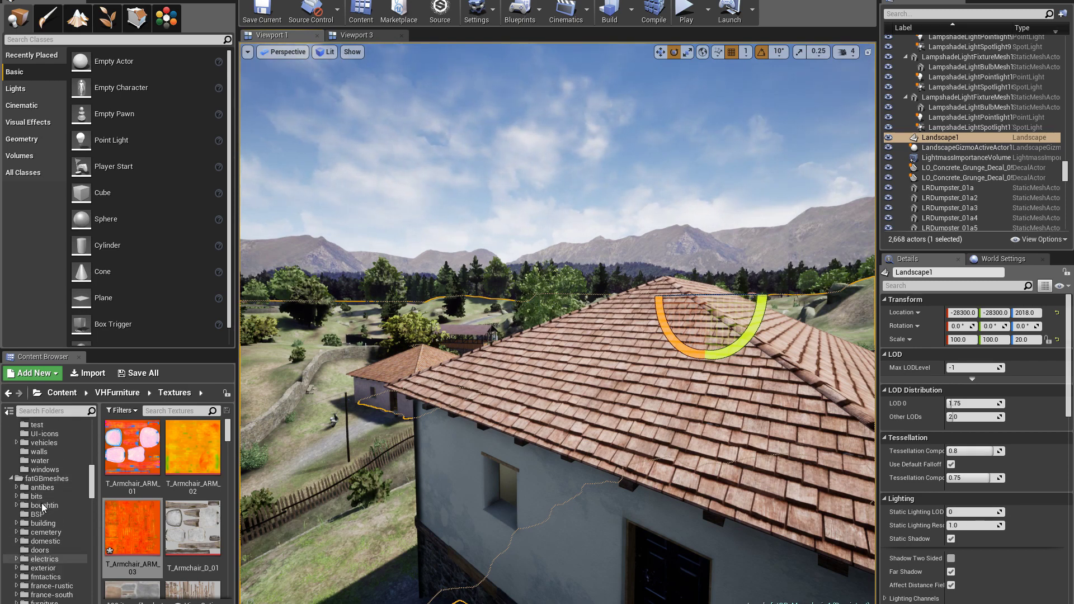
pyautogui.scroll(-5, 42, 506)
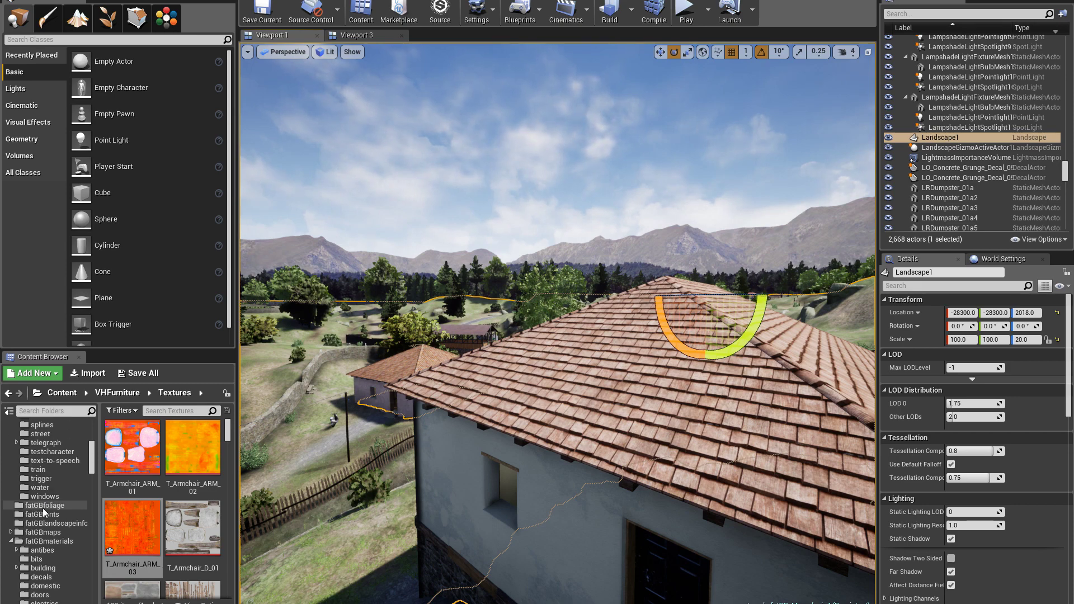
pyautogui.click(43, 532)
# - Start migrating the fatGB-Macedonia4 level from the fatGBmaps folder and save all the listed modified content
pyautogui.moveTo(229, 434); pyautogui.dragTo(229, 513)
pyautogui.scroll(3, 135, 478)
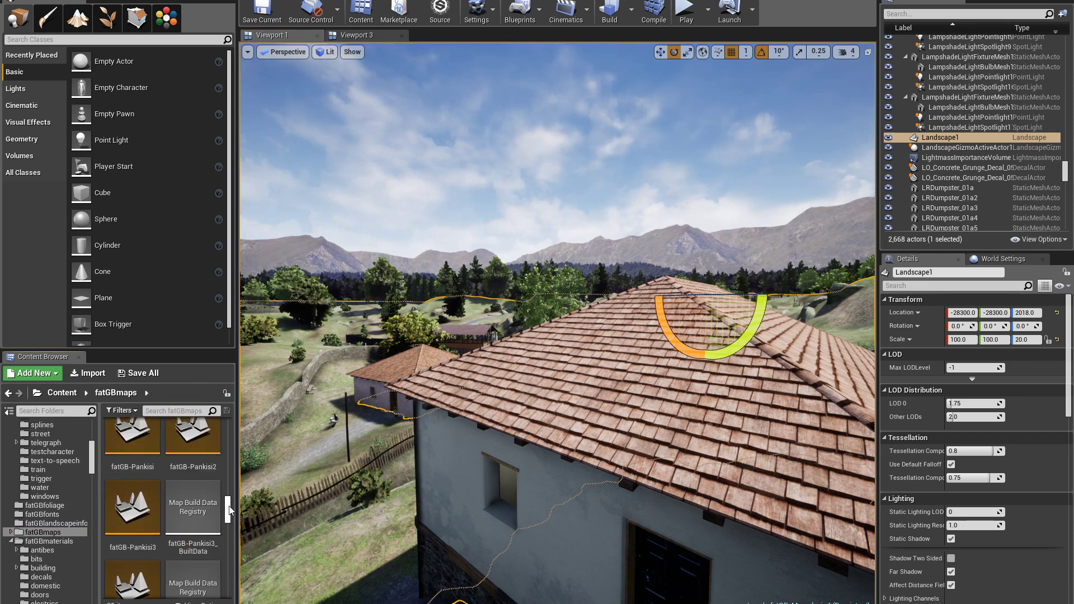
pyautogui.scroll(2, 135, 478)
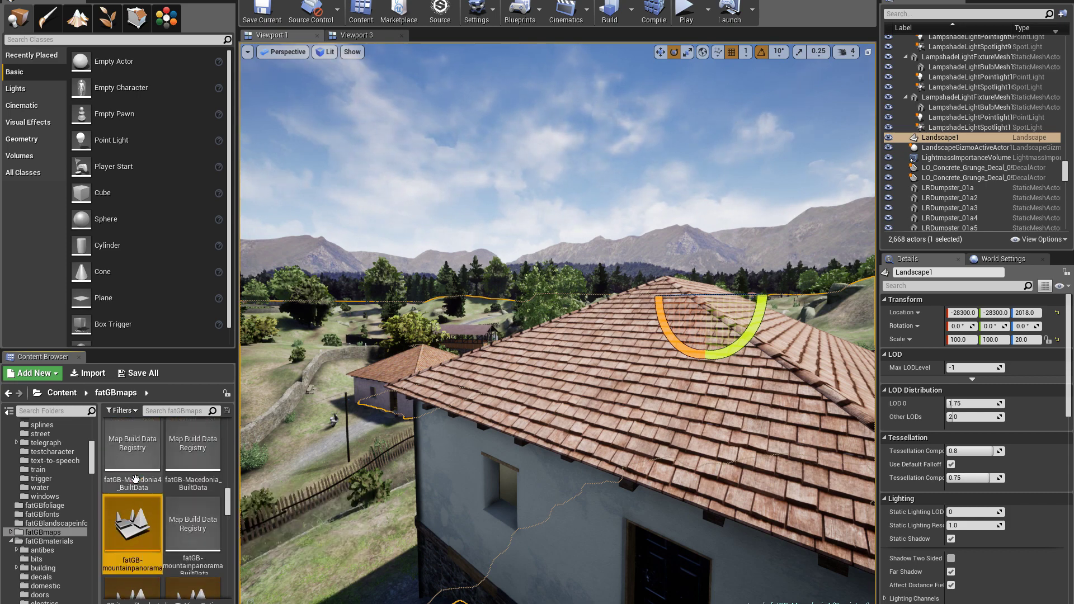
pyautogui.click(133, 479)
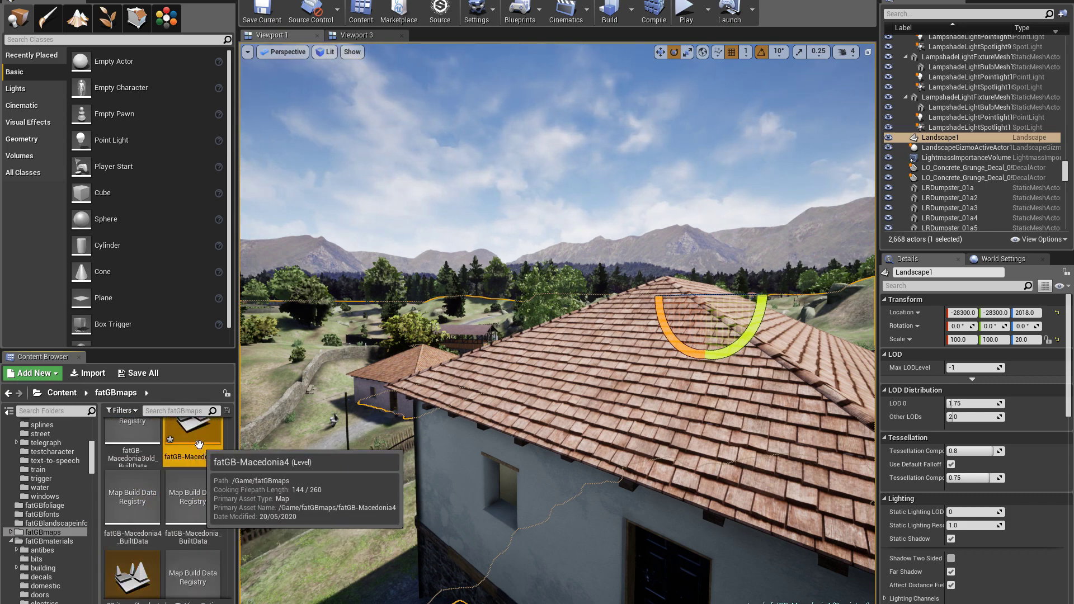
pyautogui.scroll(1, 186, 464)
pyautogui.rightClick(185, 481)
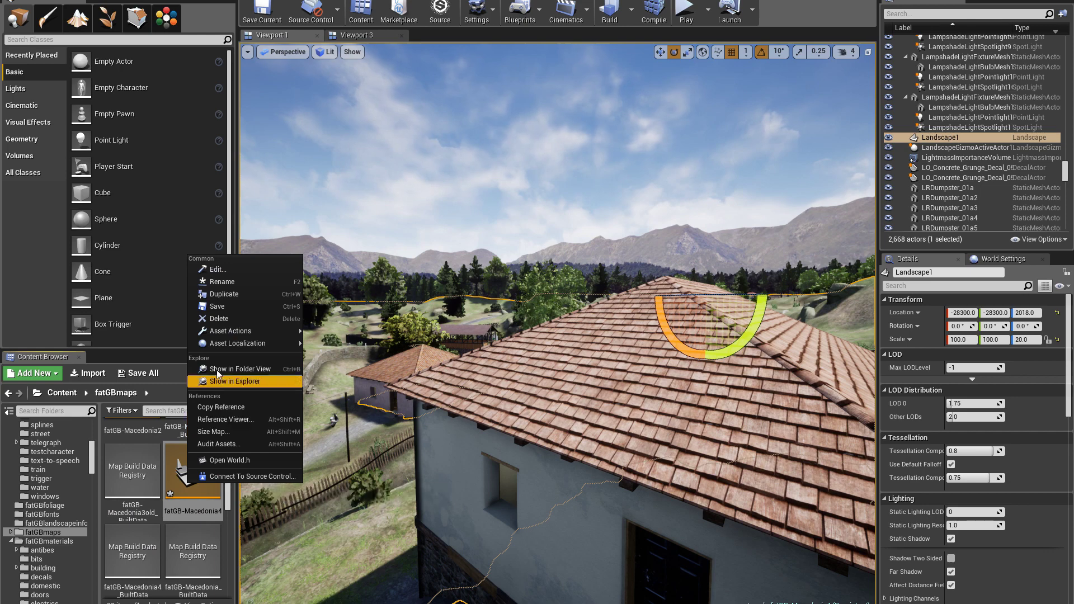
pyautogui.moveTo(220, 332)
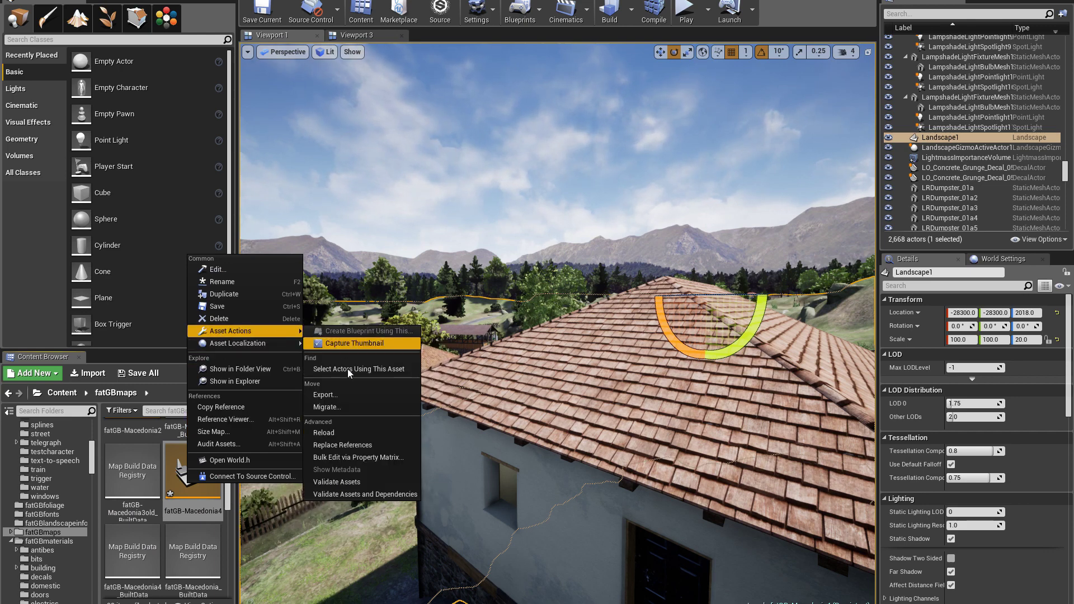
pyautogui.click(339, 406)
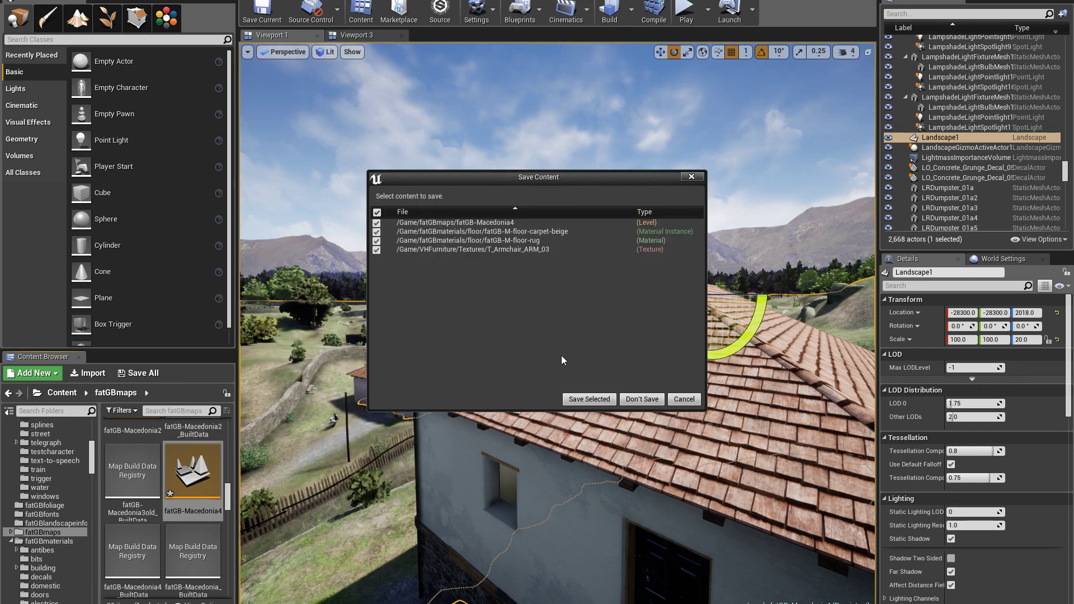
pyautogui.click(581, 399)
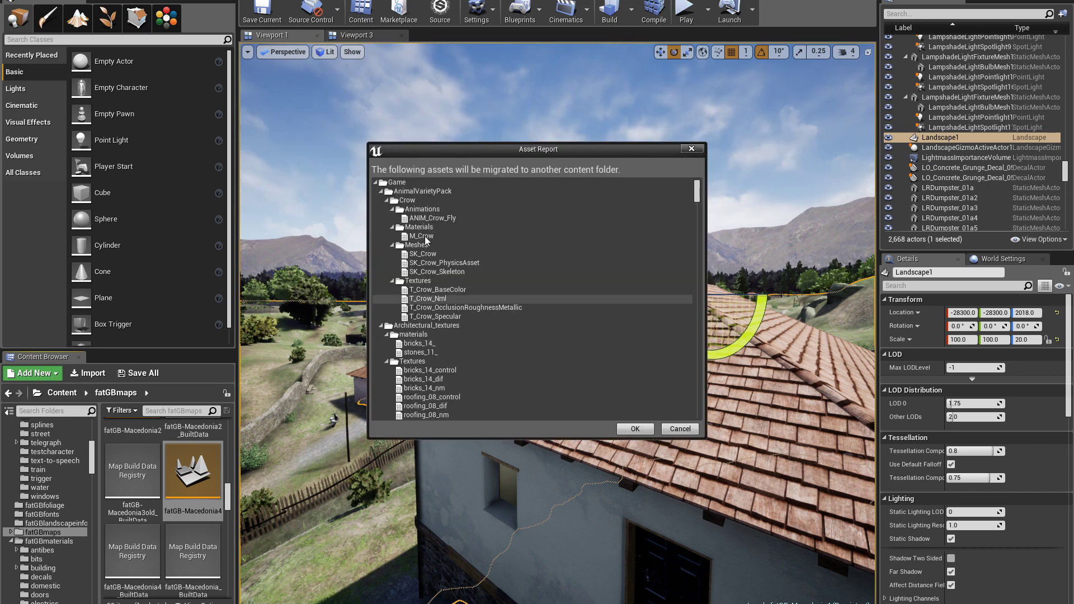
# - Accept the asset report, pick the MacedoniaWalkable project's Content folder in Unreal Projects as destination, and cancel the migration instead of overwriting
pyautogui.moveTo(696, 195)
pyautogui.mouseDown()
pyautogui.moveTo(700, 404)
pyautogui.moveTo(697, 187)
pyautogui.mouseUp()
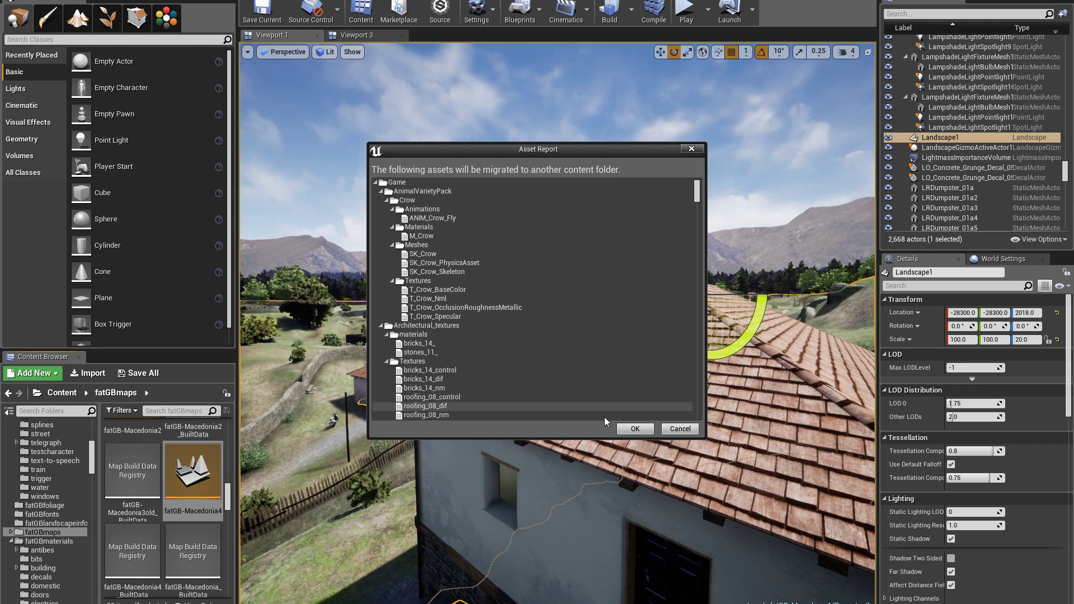
pyautogui.click(633, 429)
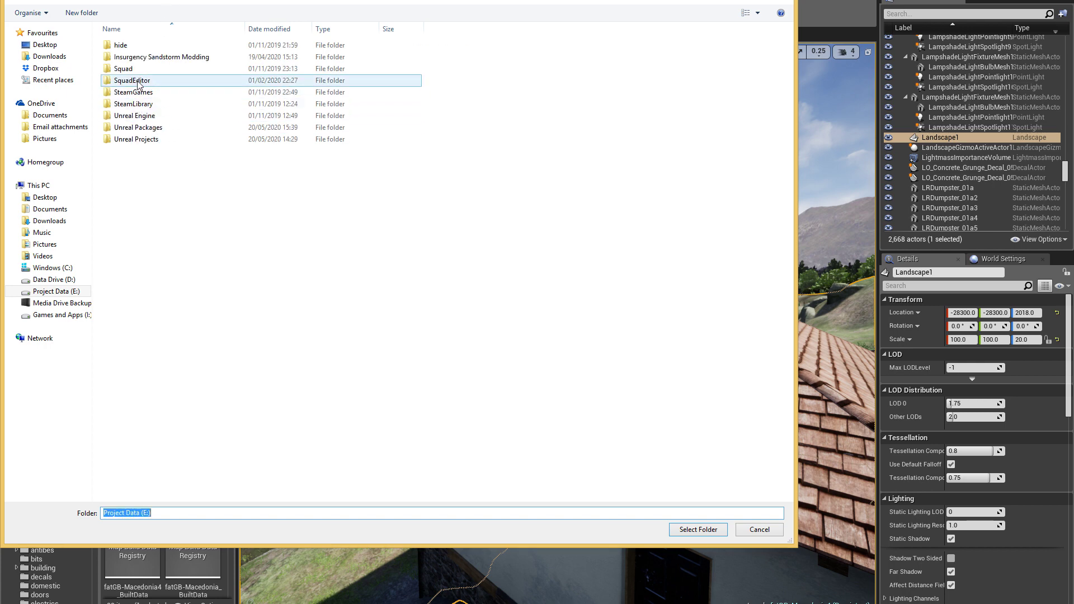
pyautogui.doubleClick(140, 140)
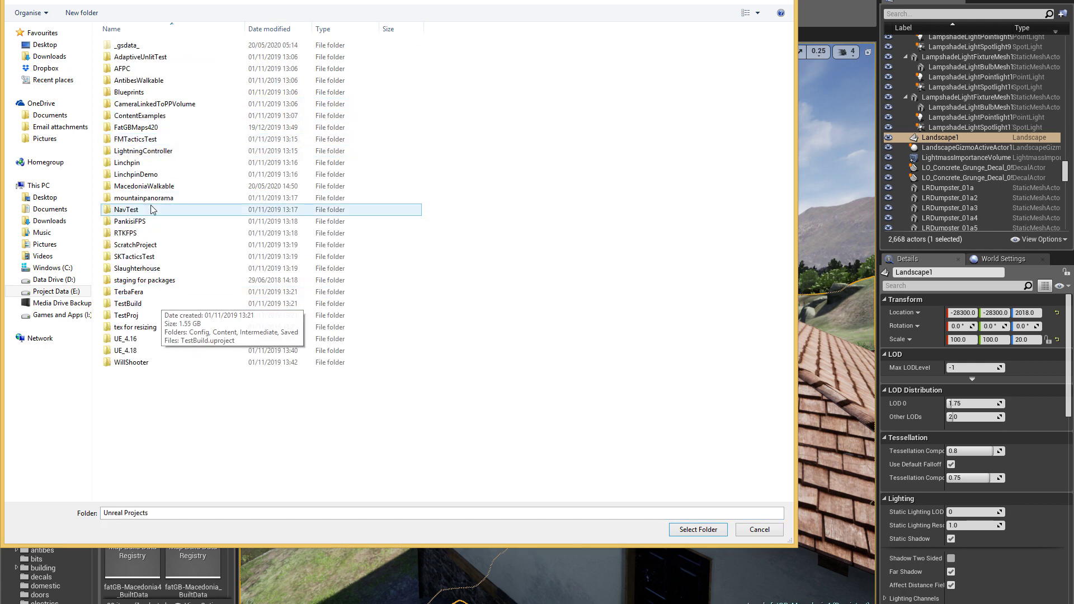
pyautogui.doubleClick(144, 187)
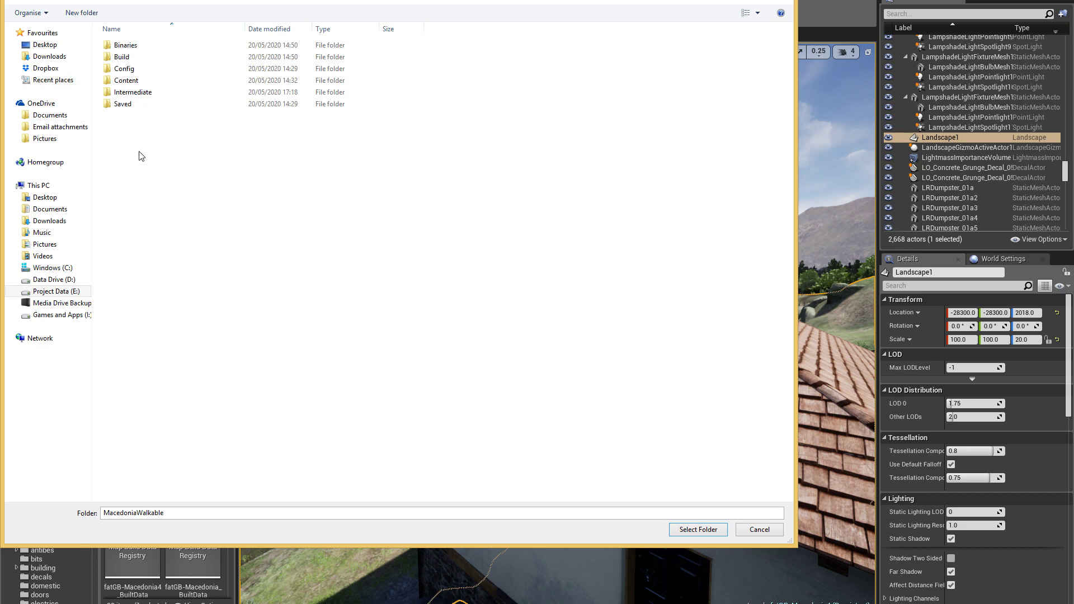
pyautogui.doubleClick(126, 83)
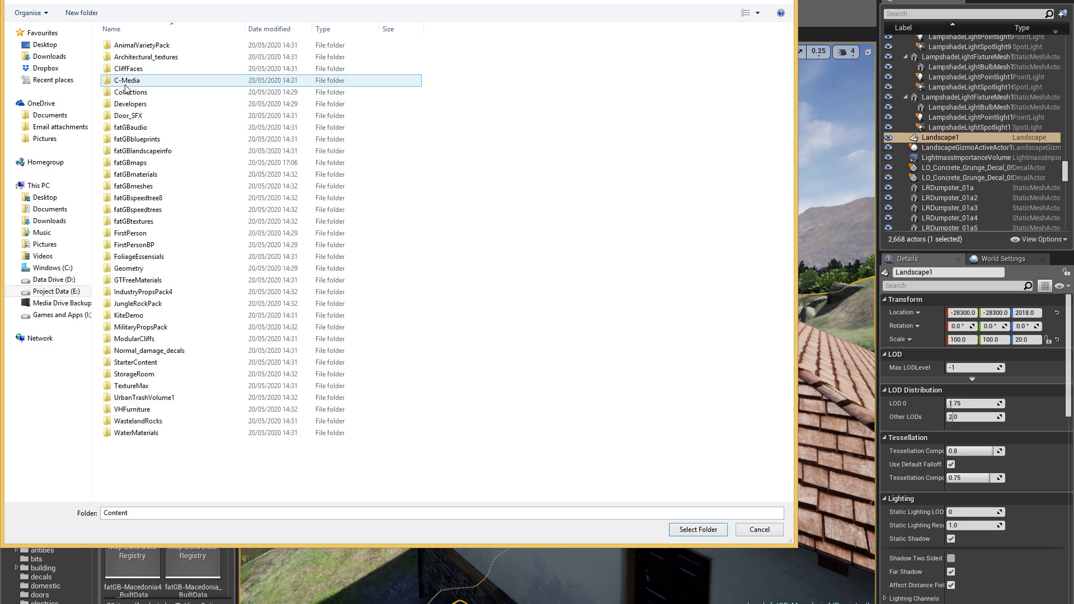
pyautogui.click(694, 531)
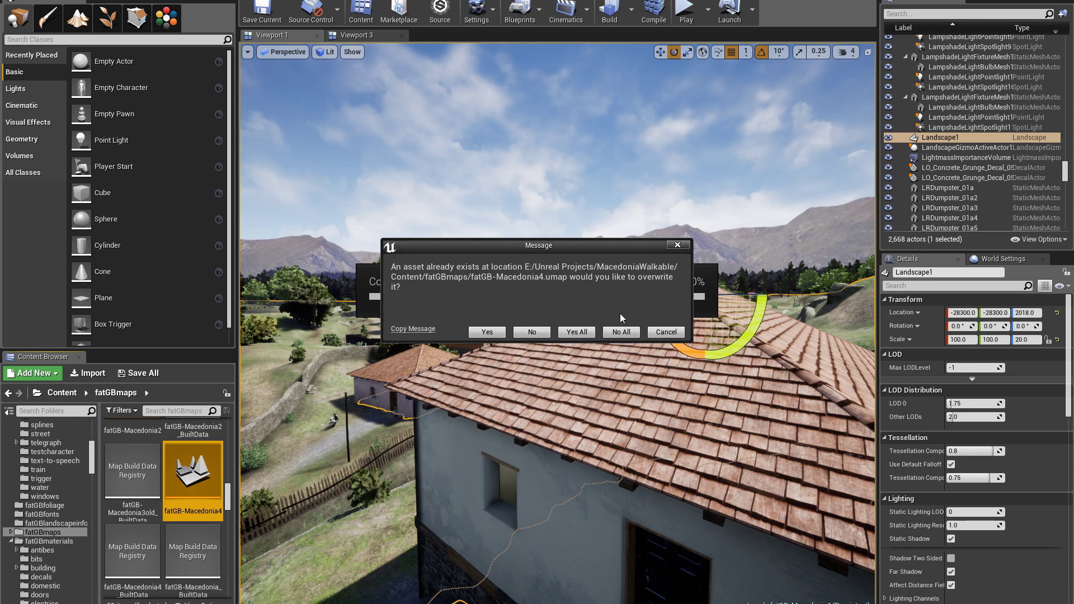
pyautogui.click(665, 332)
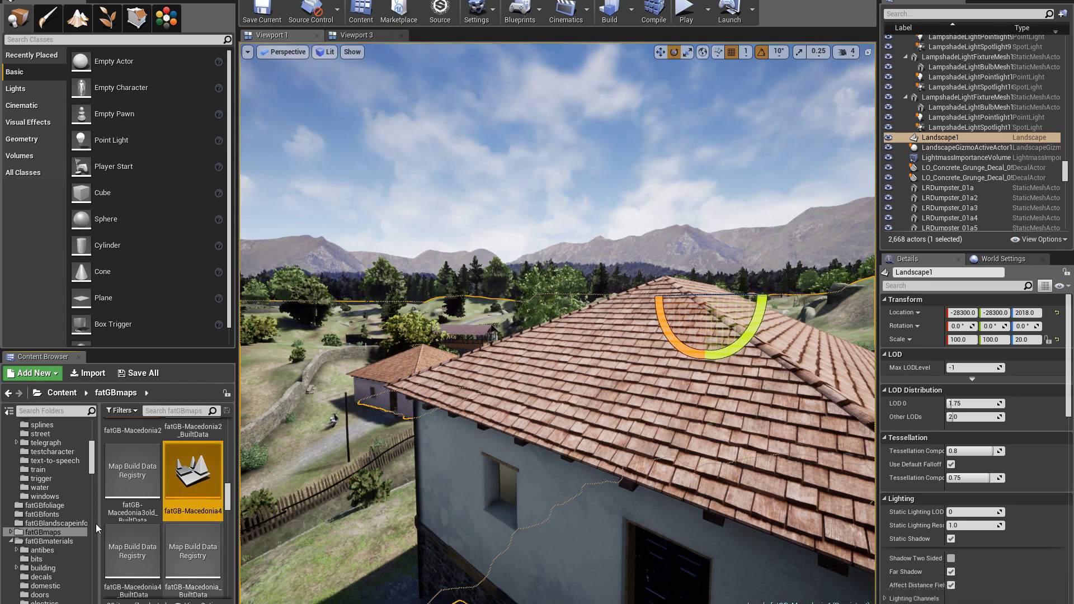
# - Open the Textures folder of StarterContent and look through its brick and concrete textures
pyautogui.moveTo(92, 465); pyautogui.dragTo(99, 544)
pyautogui.click(65, 501)
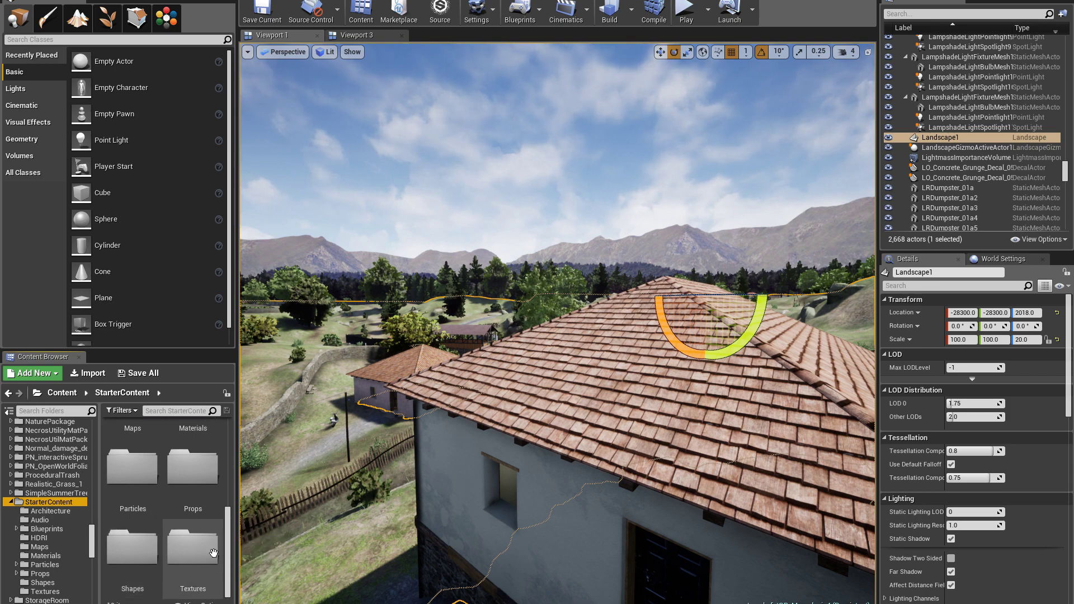
pyautogui.scroll(-2, 52, 559)
pyautogui.click(51, 557)
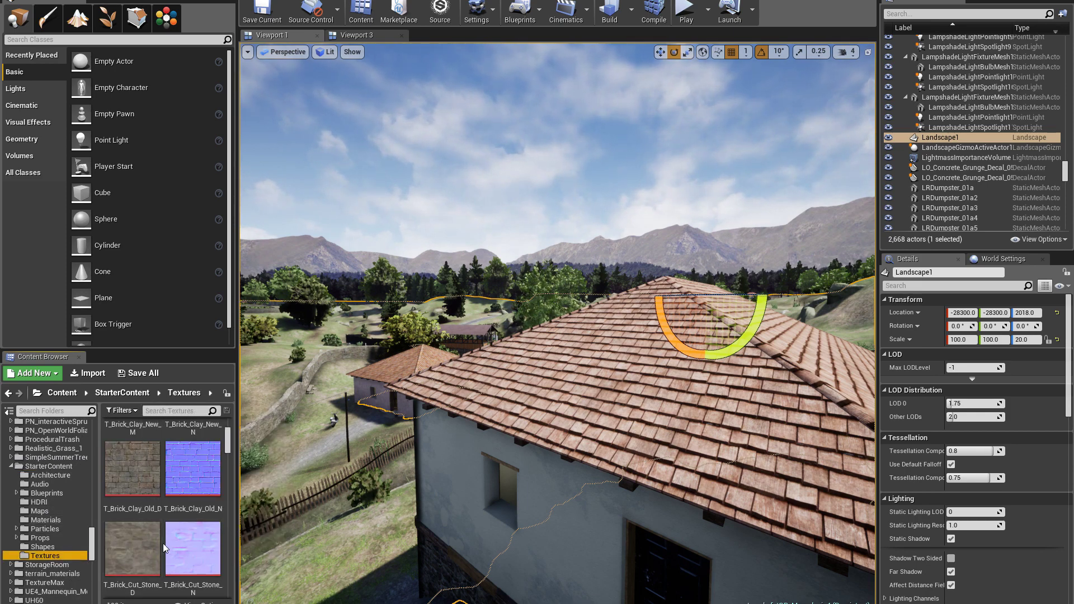
pyautogui.scroll(3, 154, 545)
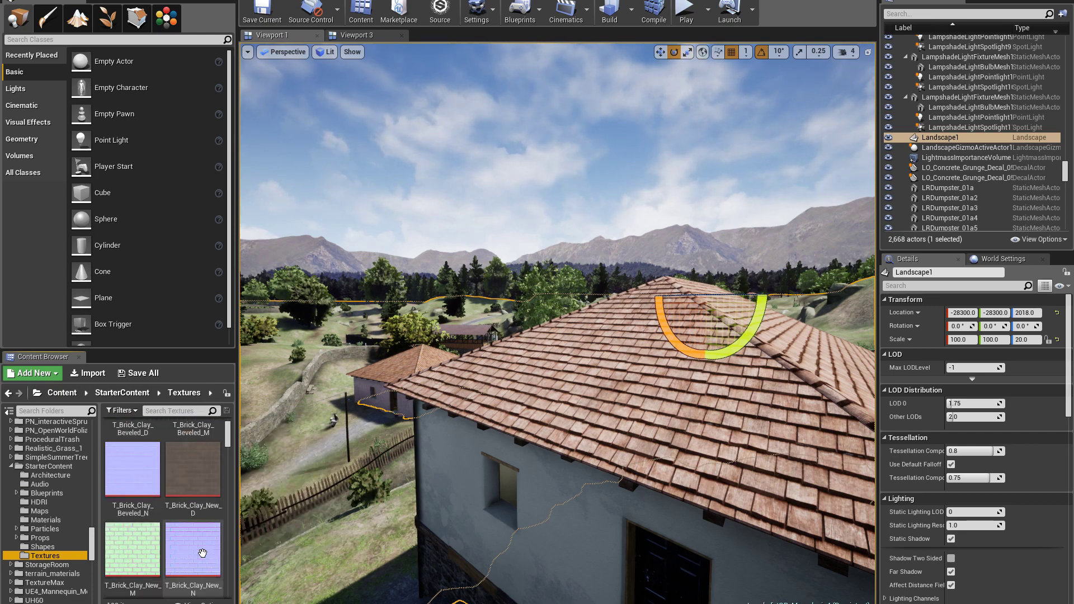
pyautogui.scroll(-8, 201, 553)
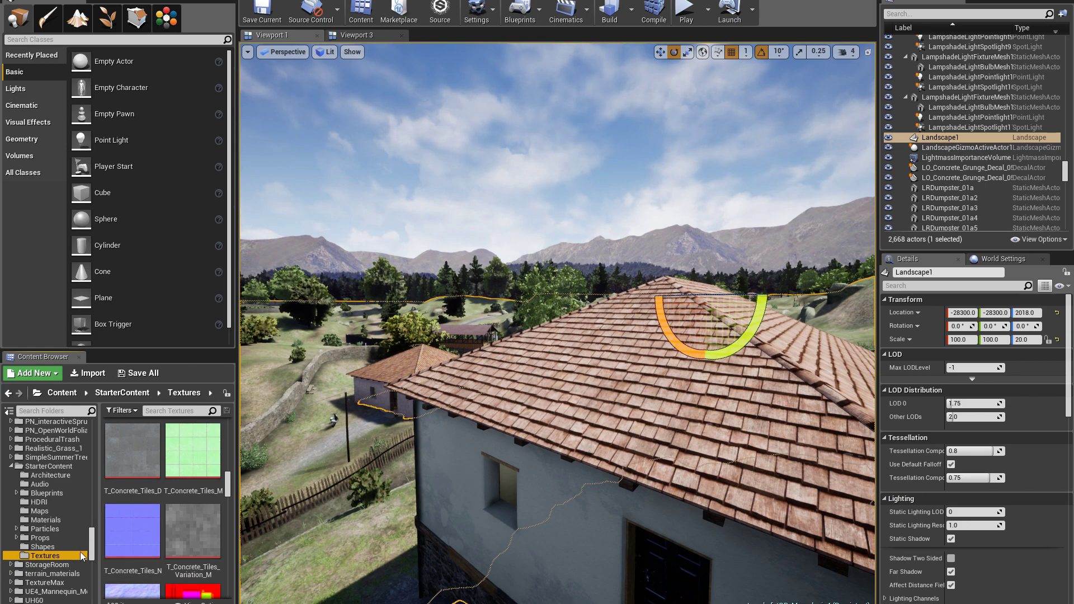
# - Check the StarterContent root folder against the other content folders and reopen its Textures subfolder
pyautogui.click(54, 466)
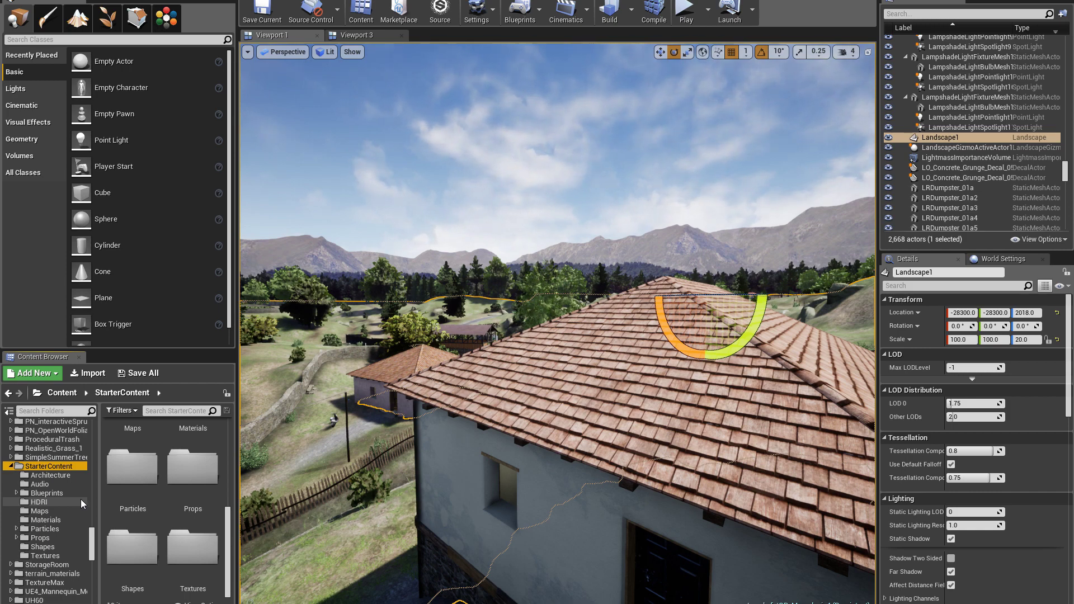
pyautogui.click(47, 556)
pyautogui.scroll(10, 49, 516)
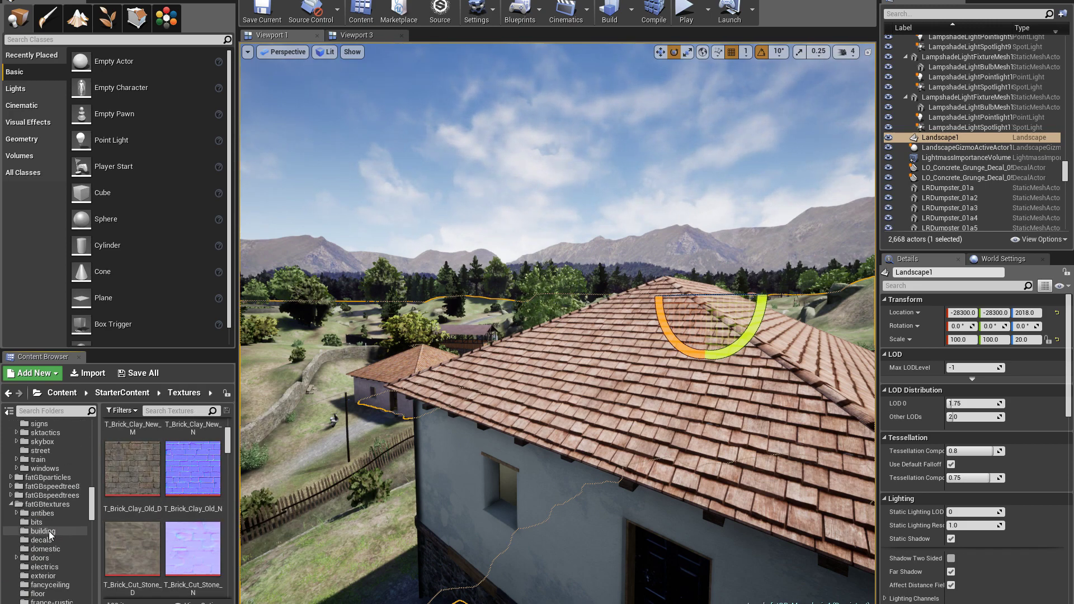
pyautogui.scroll(-10, 42, 506)
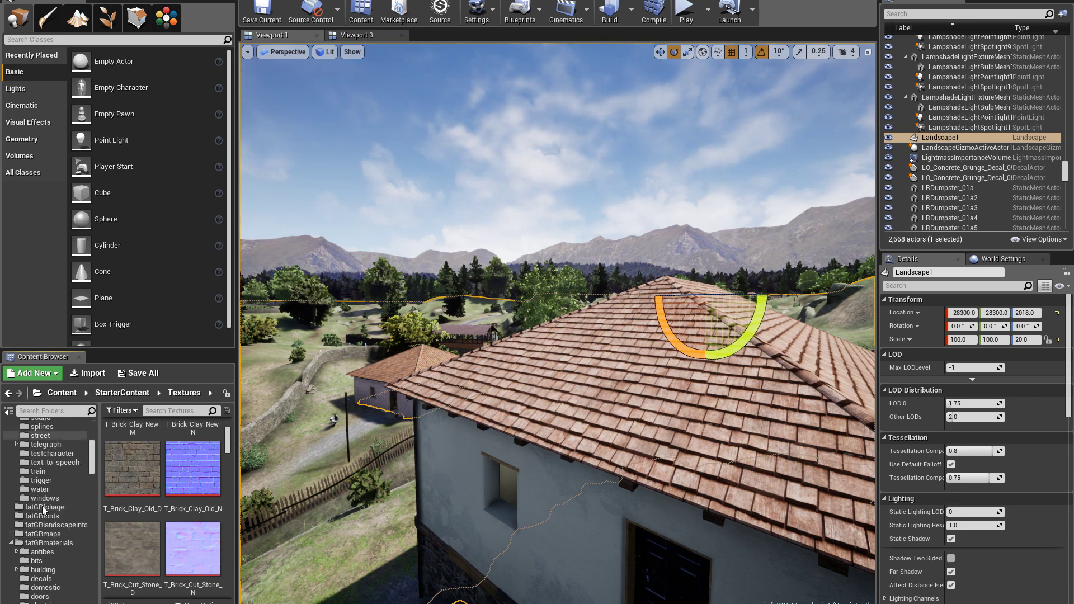
pyautogui.scroll(-3, 42, 505)
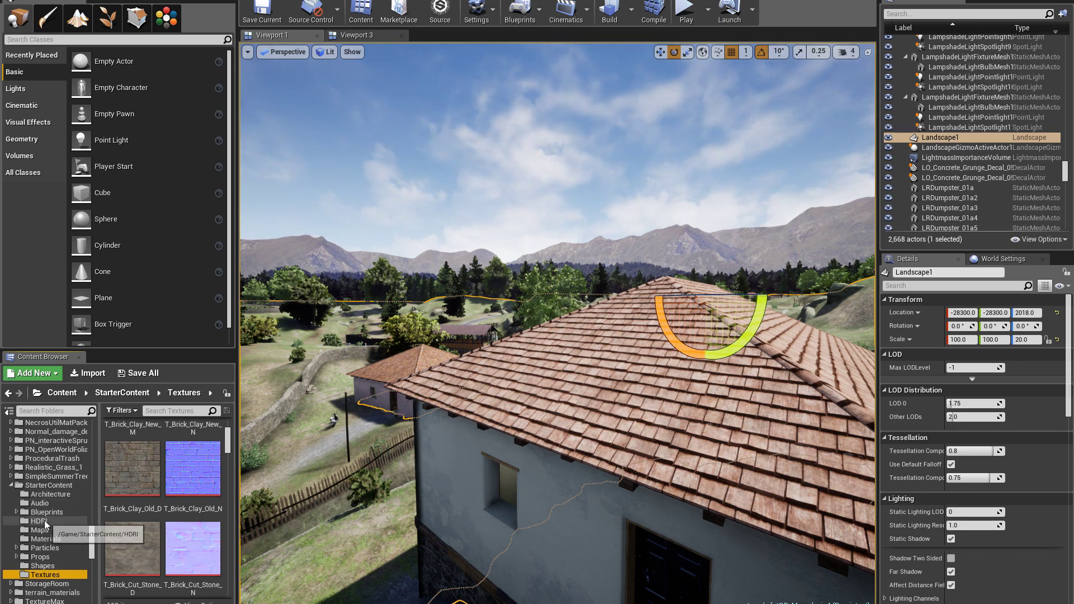
pyautogui.click(33, 488)
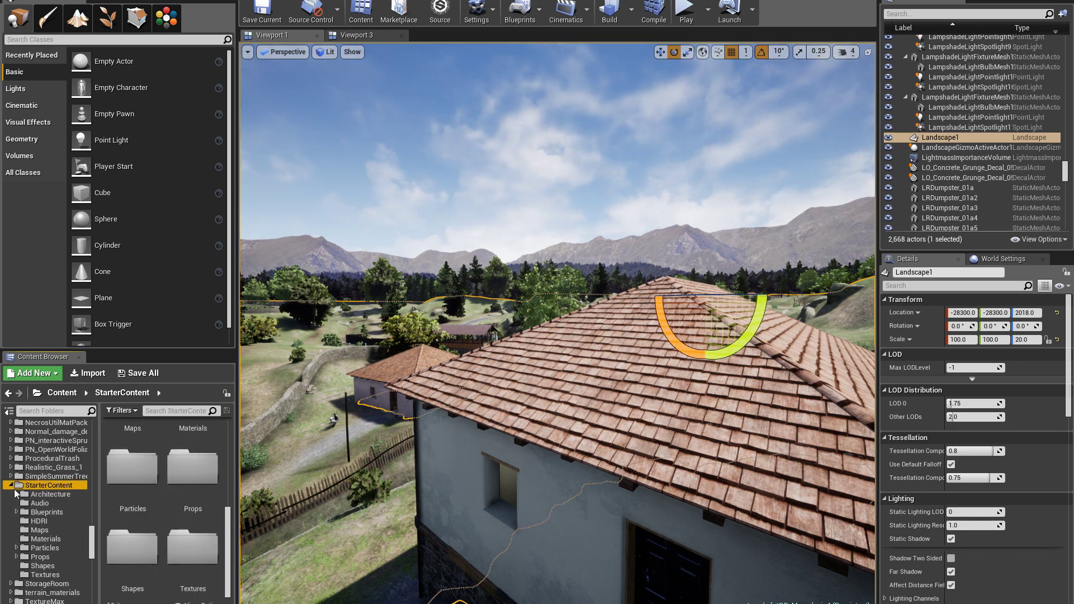
pyautogui.scroll(1, 44, 486)
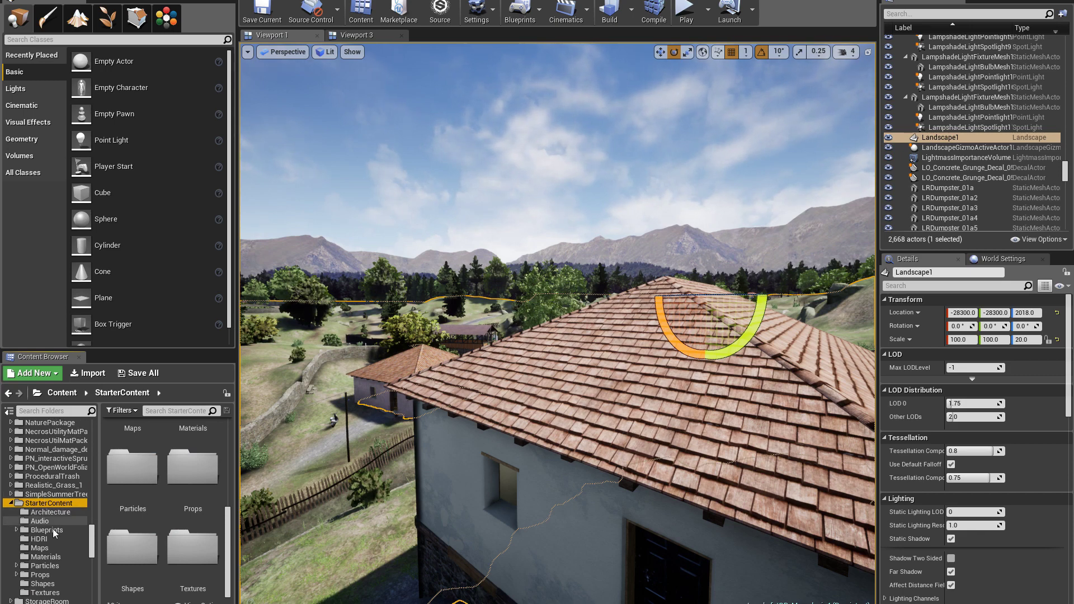
pyautogui.click(44, 593)
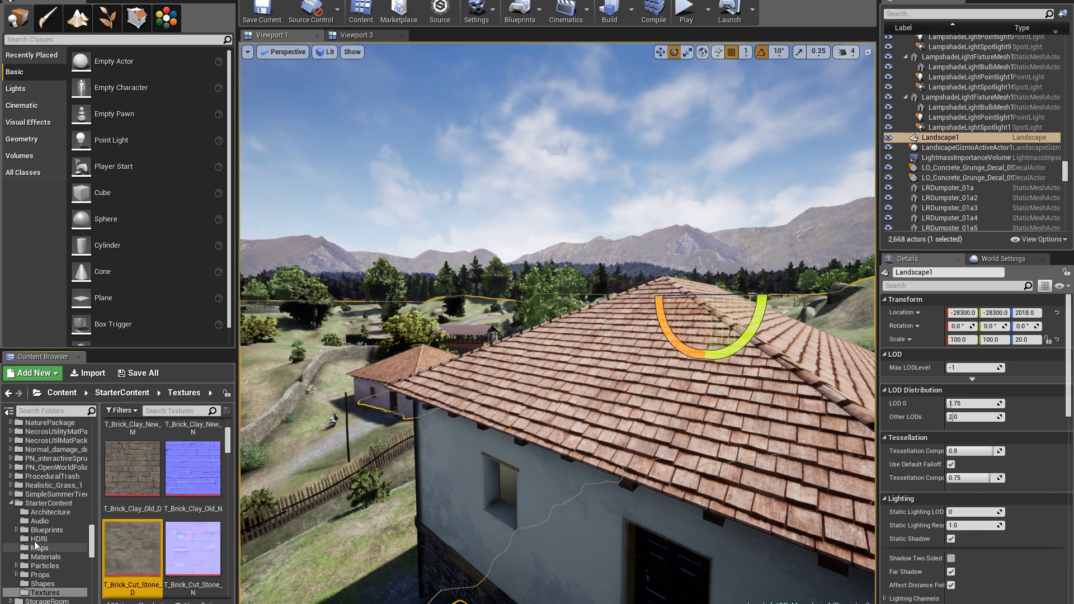
# - Open the starter-content-and-engine folder inside fatGBtextures and look through its renamed fatGB texture copies
pyautogui.scroll(-5, 35, 542)
pyautogui.scroll(-2, 23, 538)
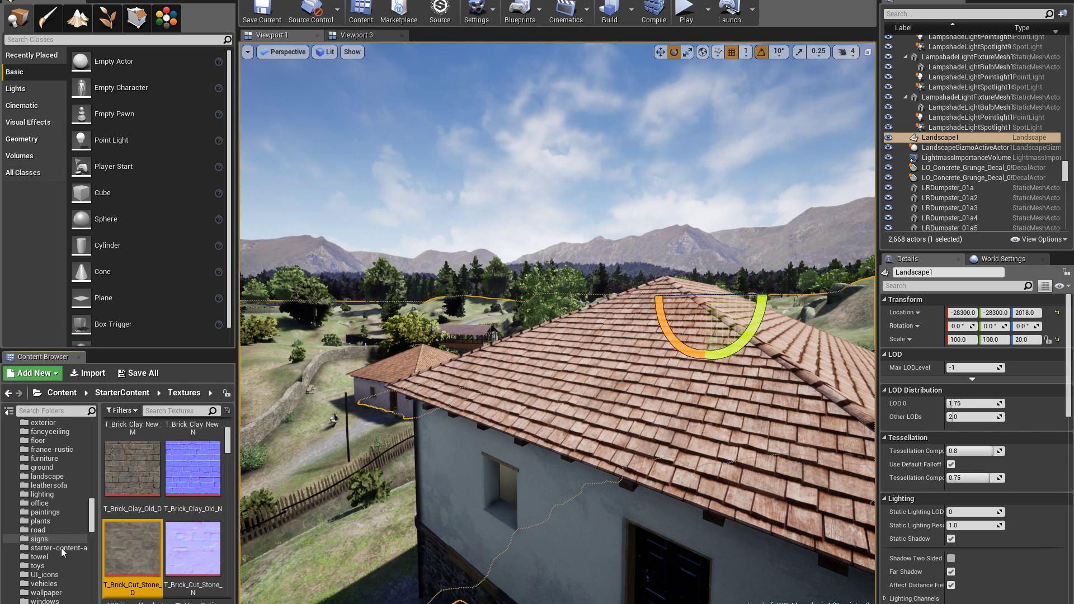
pyautogui.click(61, 548)
pyautogui.scroll(-1, 186, 502)
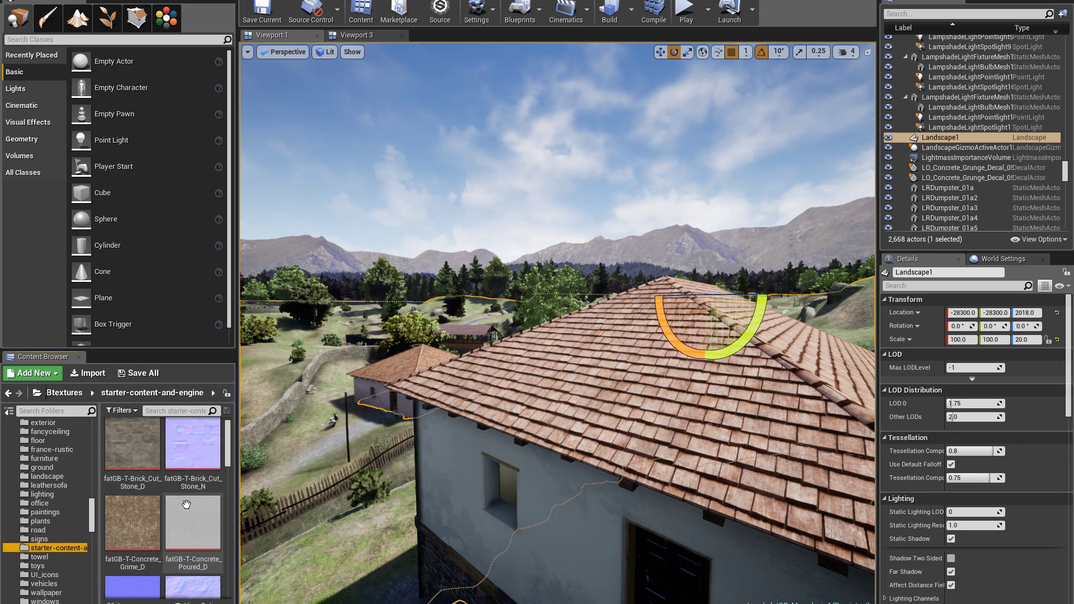
pyautogui.scroll(-6, 185, 503)
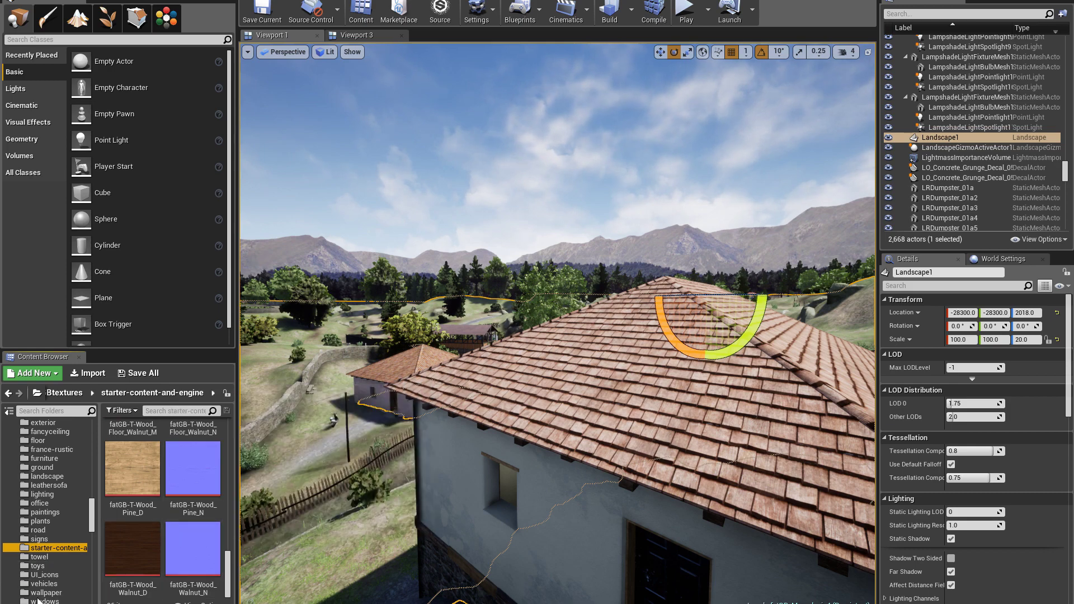
pyautogui.scroll(4, 197, 565)
pyautogui.scroll(3, 196, 565)
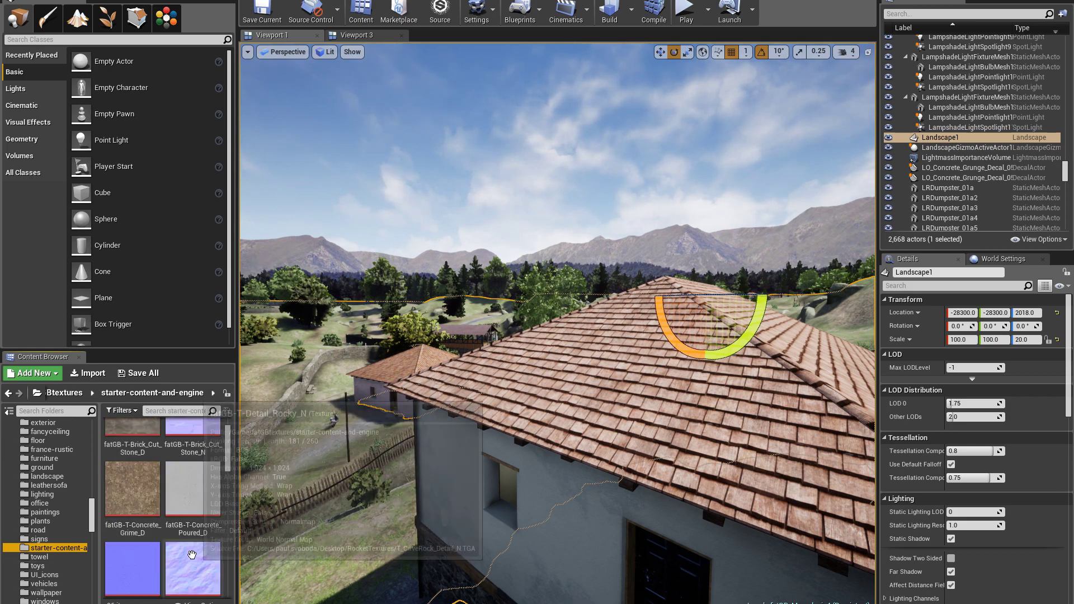
# - Open the fatGB-T-Brick_Cut_Stone_D texture in a maximized editor and examine its size and LOD Bias
pyautogui.click(133, 465)
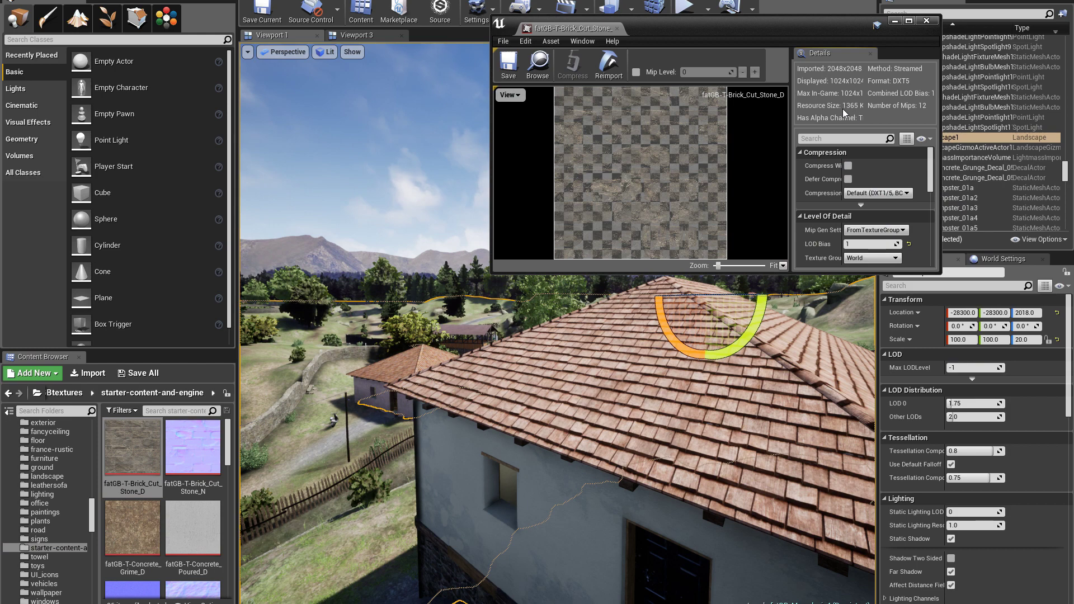
pyautogui.click(853, 247)
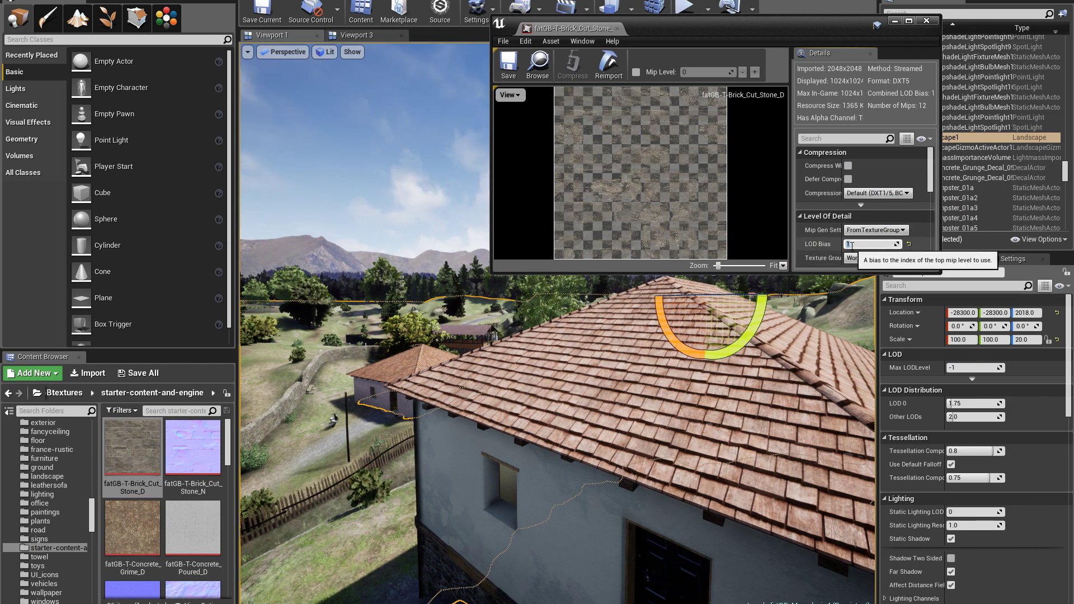
pyautogui.click(910, 21)
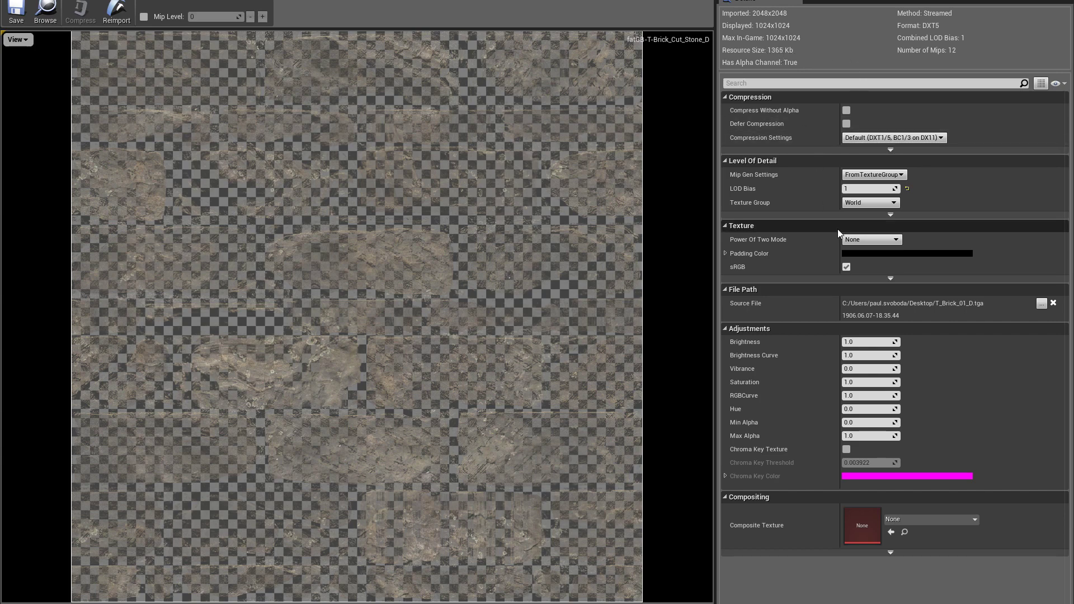
# - Set the brick texture's LOD Bias to 0 as a demonstration and return it to 1
pyautogui.click(850, 188)
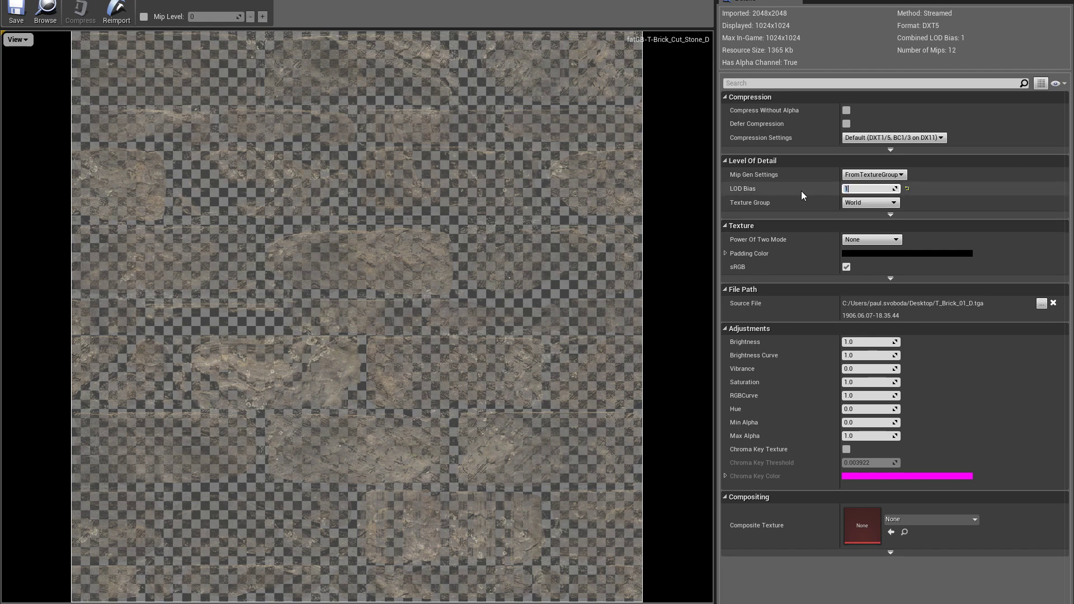
pyautogui.write('0')
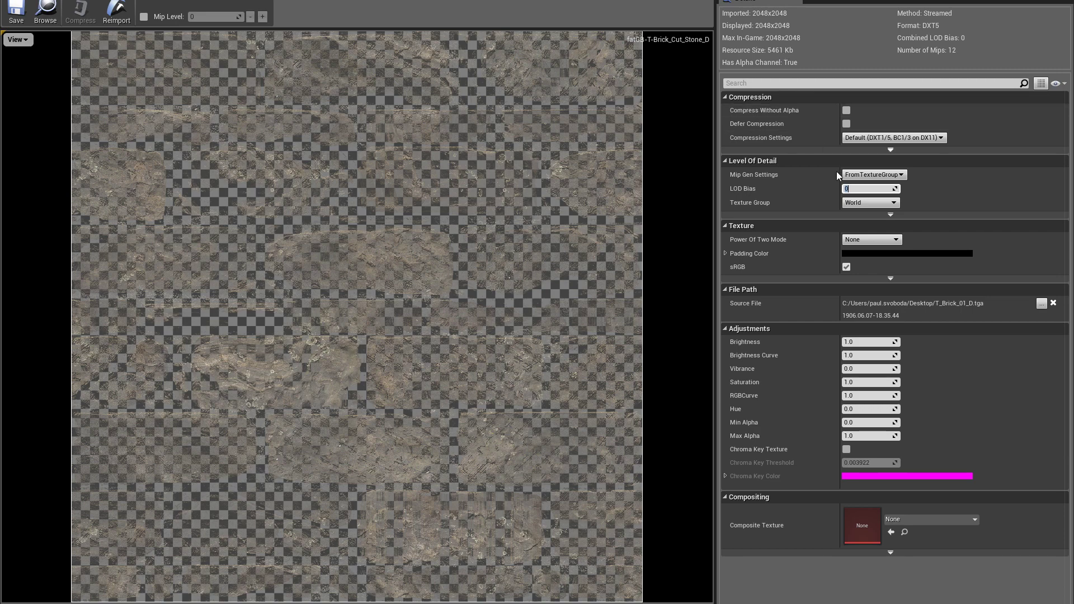
pyautogui.write('1')
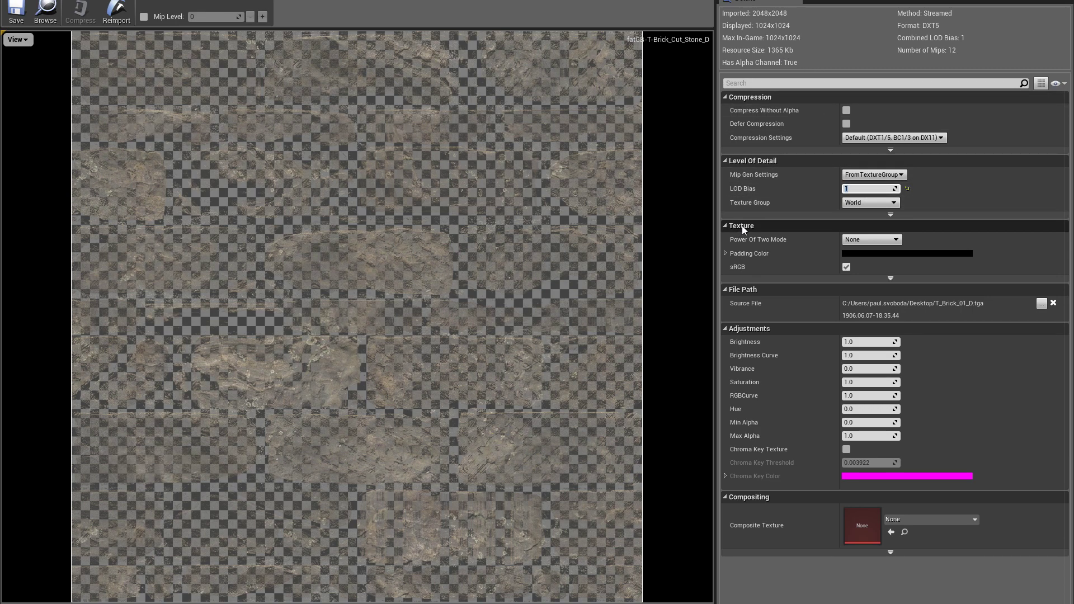
pyautogui.click(866, 189)
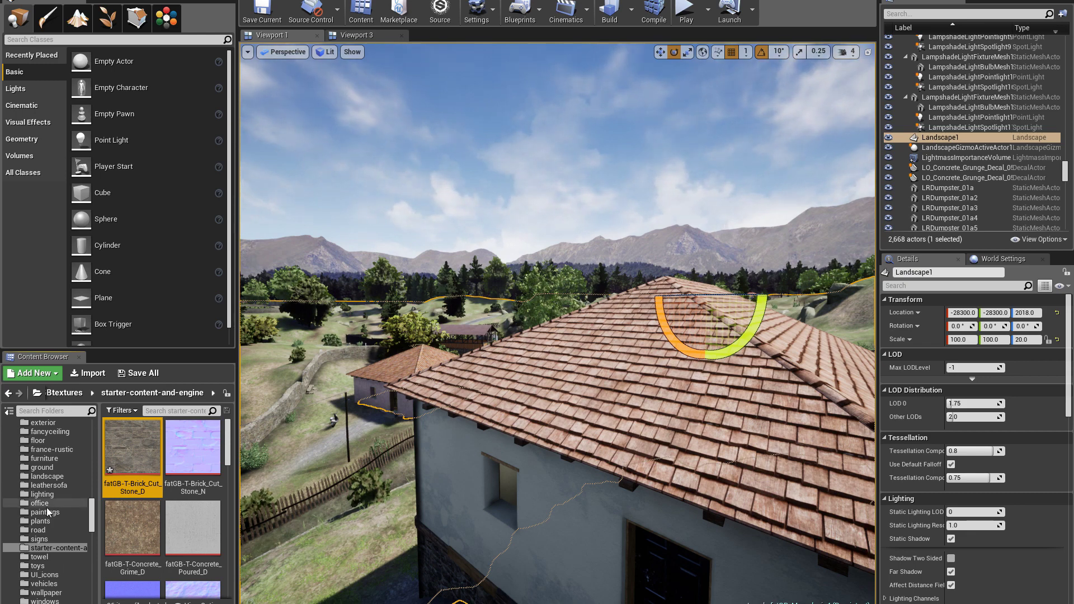
# - Open the Meshes folder of the VHFurniture content pack
pyautogui.scroll(-5, 49, 537)
pyautogui.scroll(-6, 49, 570)
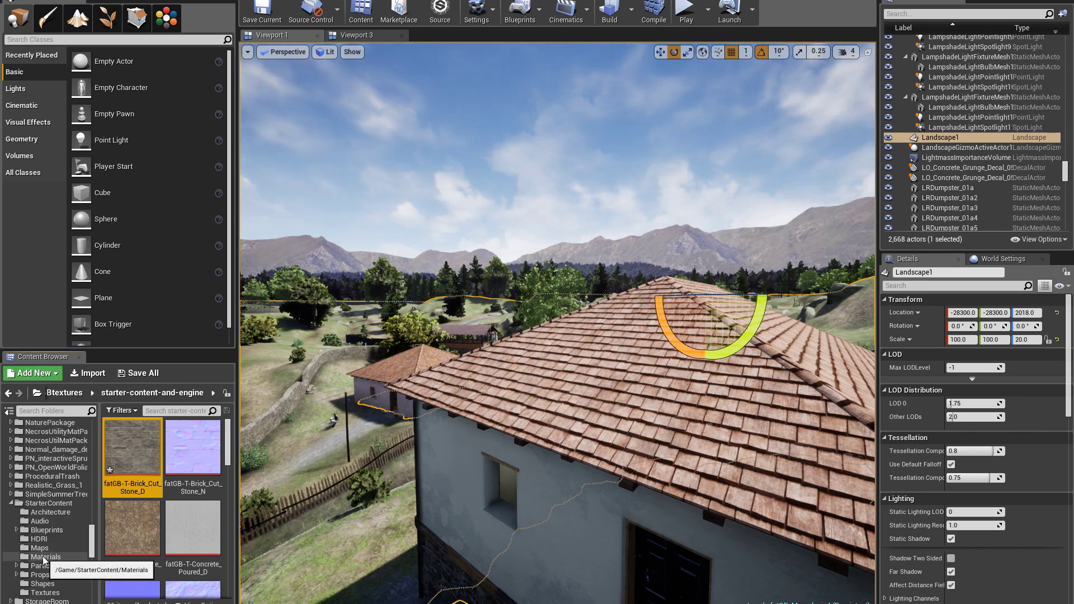
pyautogui.scroll(-5, 43, 582)
pyautogui.click(41, 585)
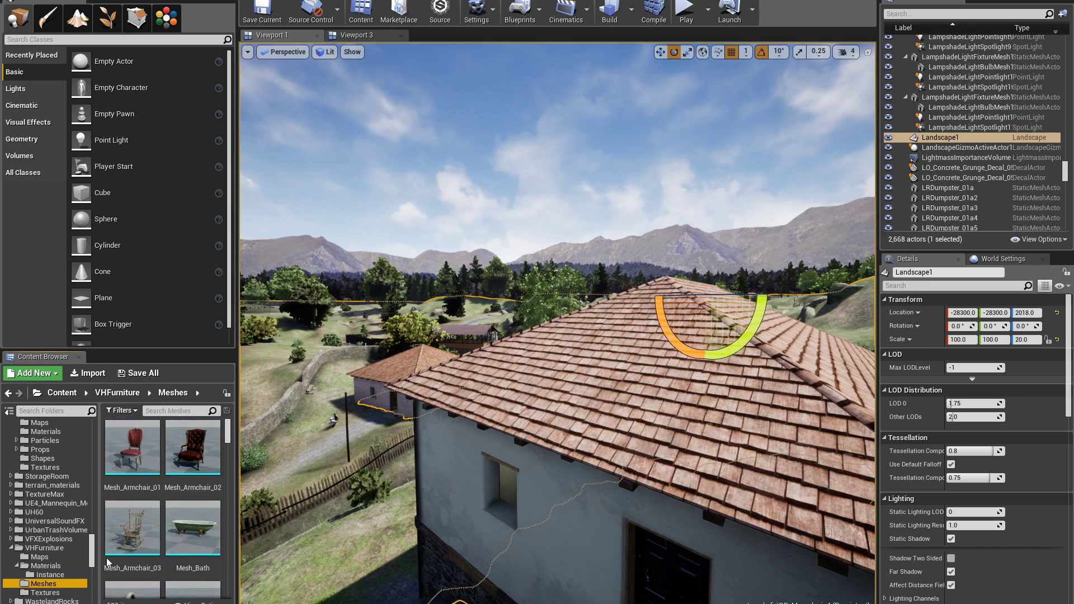
# - Fly into the house and inspect the furnished bathroom with its bathtub, sink and toilet
pyautogui.moveTo(392, 493); pyautogui.dragTo(478, 526, button='right')
pyautogui.press('w')
pyautogui.moveTo(319, 526); pyautogui.dragTo(329, 513, button='right')
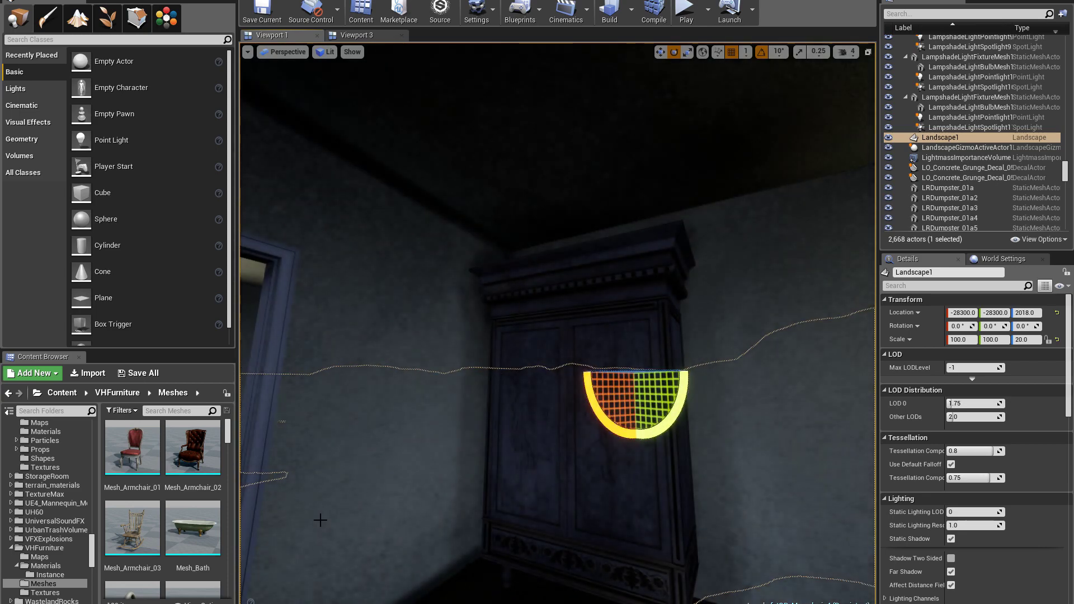
pyautogui.press('w')
pyautogui.moveTo(558, 323); pyautogui.dragTo(506, 322, button='right')
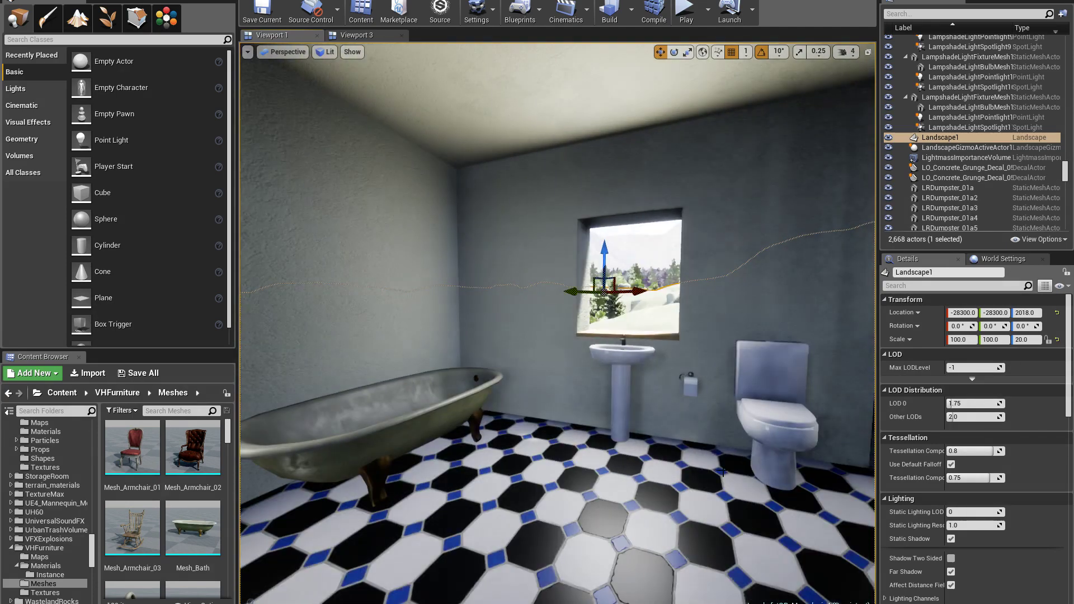
pyautogui.moveTo(634, 486); pyautogui.dragTo(425, 511, button='right')
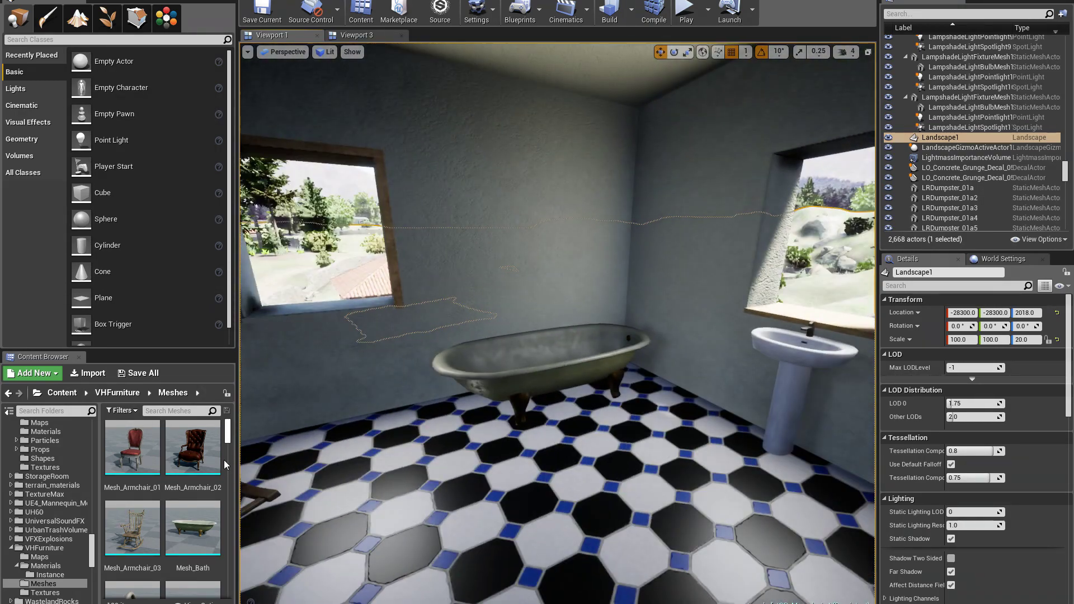
# - Select the rocking chair in the bathroom, locate its Inst_Armchair_03 material in the content folders, and return to the VHFurniture Meshes folder
pyautogui.moveTo(643, 489); pyautogui.dragTo(594, 435, button='right')
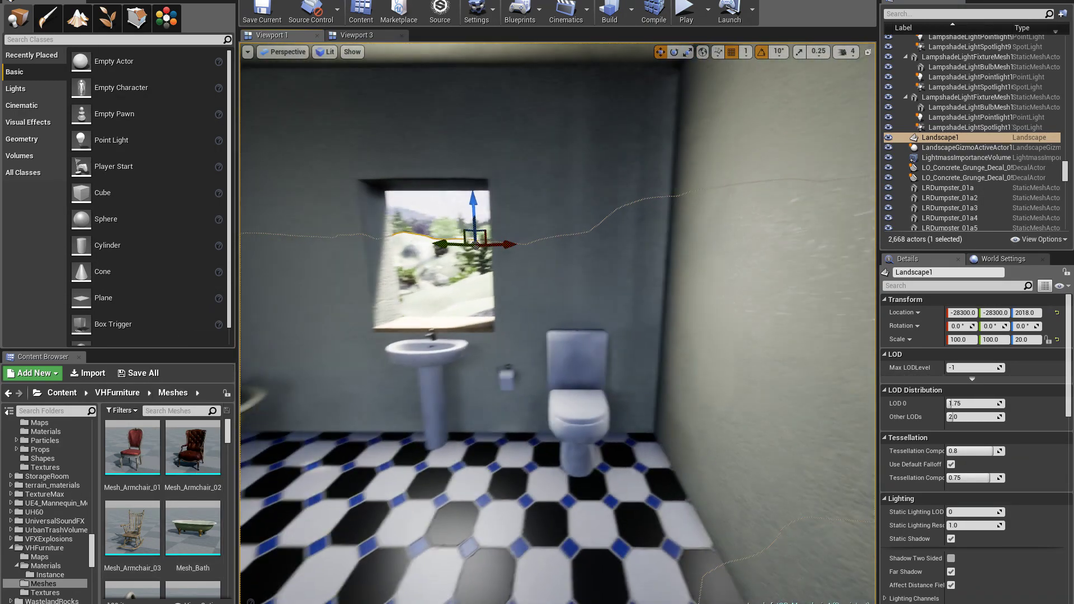
pyautogui.moveTo(504, 414); pyautogui.dragTo(381, 409, button='right')
pyautogui.click(381, 409)
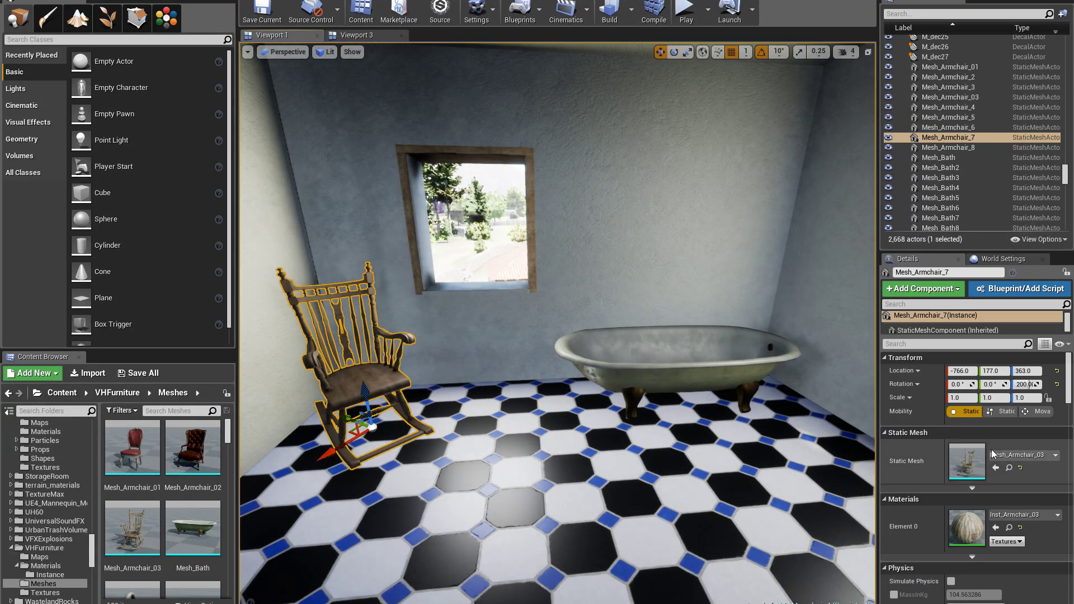
pyautogui.click(1008, 527)
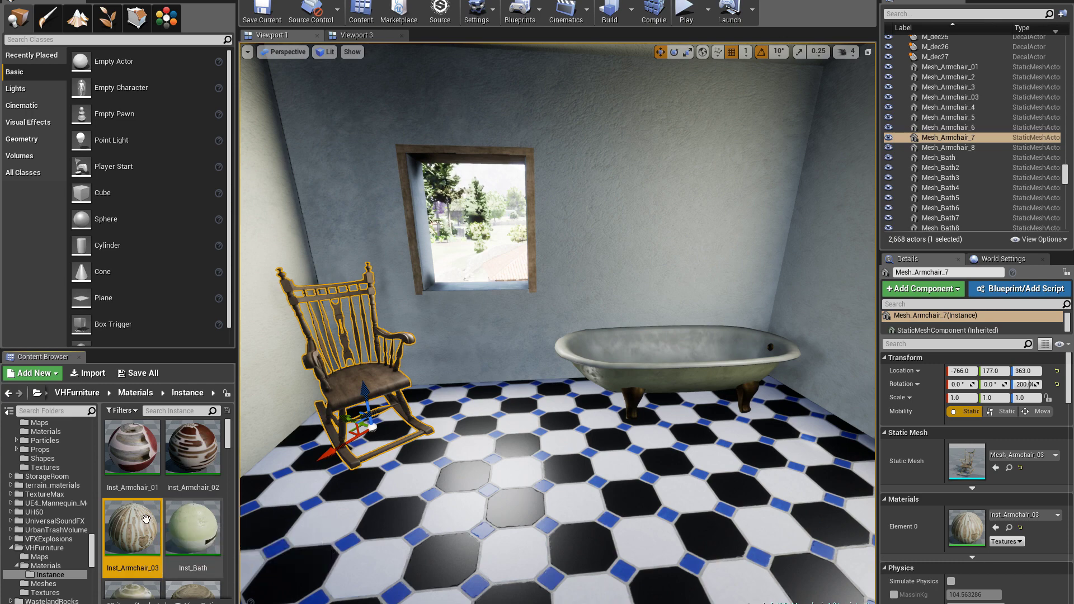
pyautogui.click(43, 583)
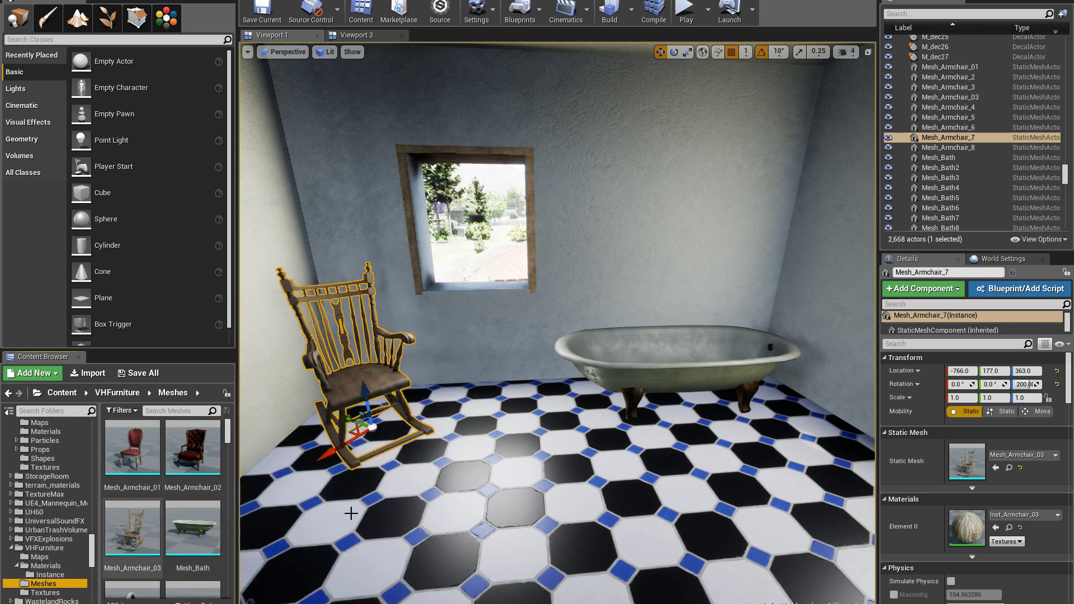
# - Leave the bathroom and view the village houses and road from outside
pyautogui.press('f')
pyautogui.press('w')
pyautogui.moveTo(557, 323); pyautogui.dragTo(317, 439, button='right')
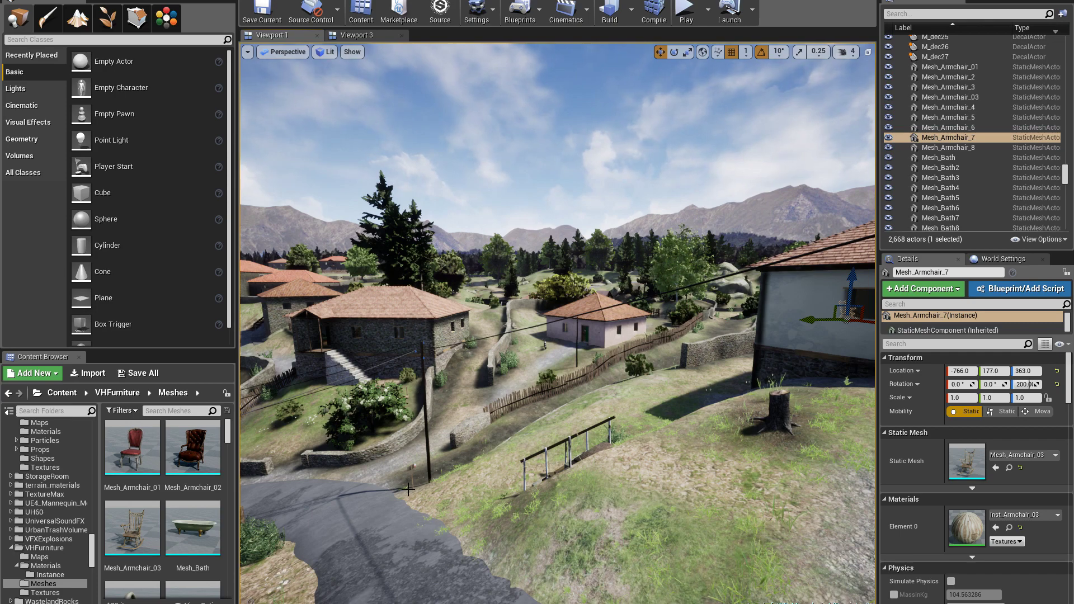
# - Fly back indoors, select the floral sofa, and inspect the dining room and the house's exterior
pyautogui.moveTo(443, 487)
pyautogui.mouseDown(button='right')
pyautogui.moveTo(559, 475)
pyautogui.moveTo(441, 484)
pyautogui.moveTo(447, 476)
pyautogui.mouseUp(button='right')
pyautogui.press('f')
pyautogui.press('w')
pyautogui.click(499, 404)
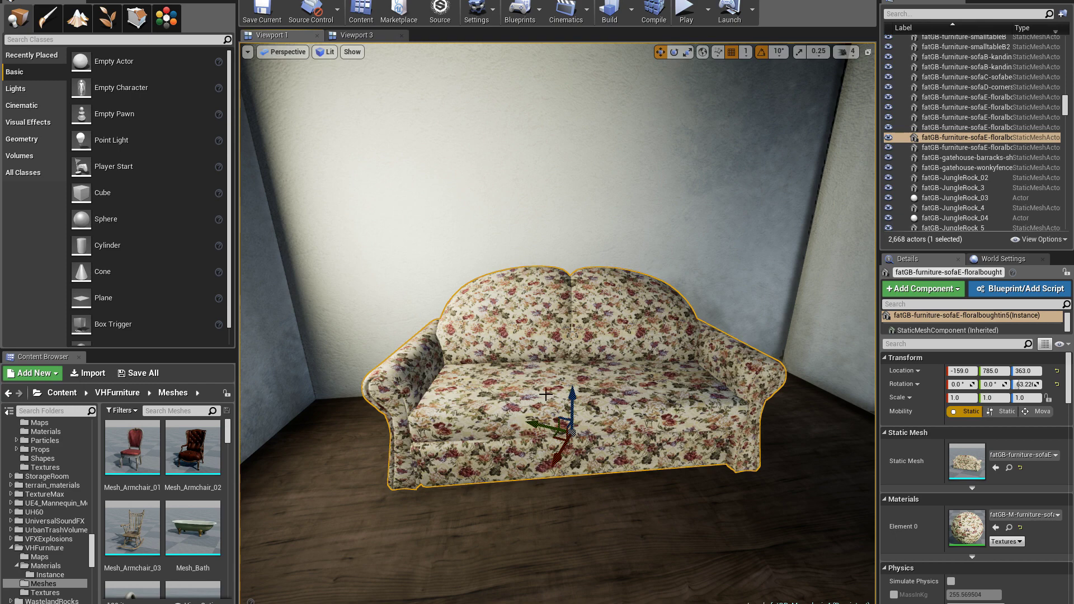
pyautogui.moveTo(514, 384)
pyautogui.mouseDown(button='right')
pyautogui.moveTo(582, 386)
pyautogui.moveTo(459, 386)
pyautogui.moveTo(694, 386)
pyautogui.moveTo(593, 363)
pyautogui.moveTo(520, 369)
pyautogui.moveTo(513, 384)
pyautogui.mouseUp(button='right')
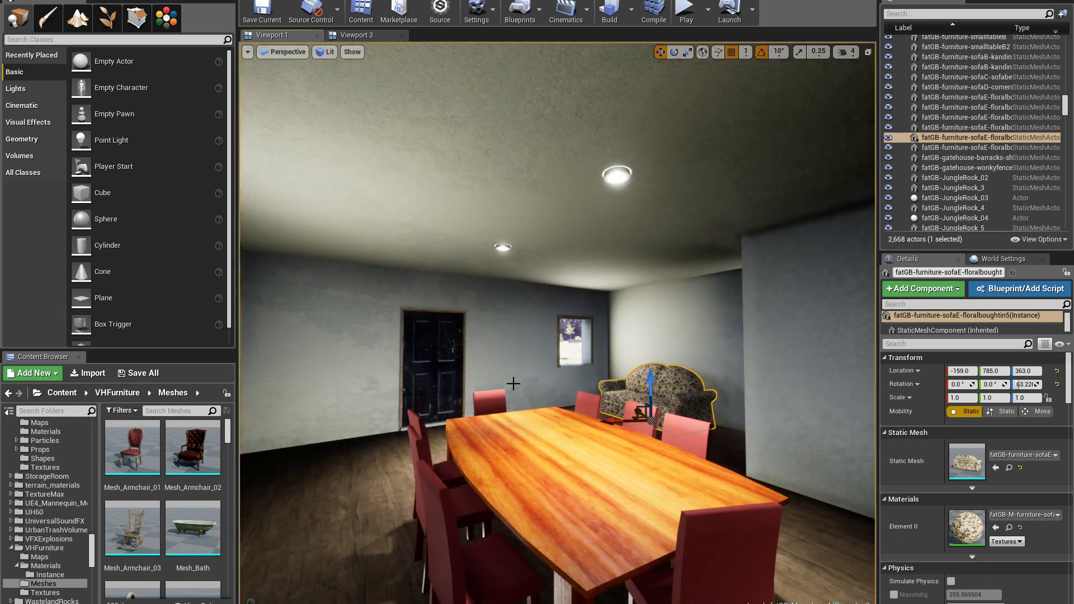
pyautogui.moveTo(513, 384); pyautogui.dragTo(594, 385, button='right')
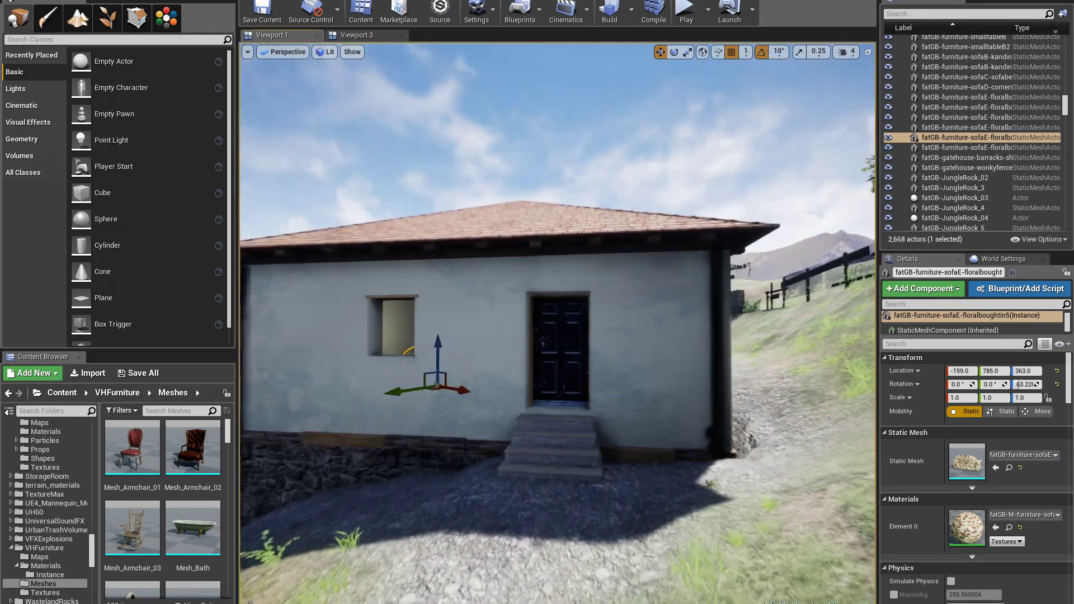
# - Inspect the blue house's outer walls from several sides, selecting the window wall and the rock landscape piece beside it
pyautogui.moveTo(594, 384); pyautogui.dragTo(559, 385, button='right')
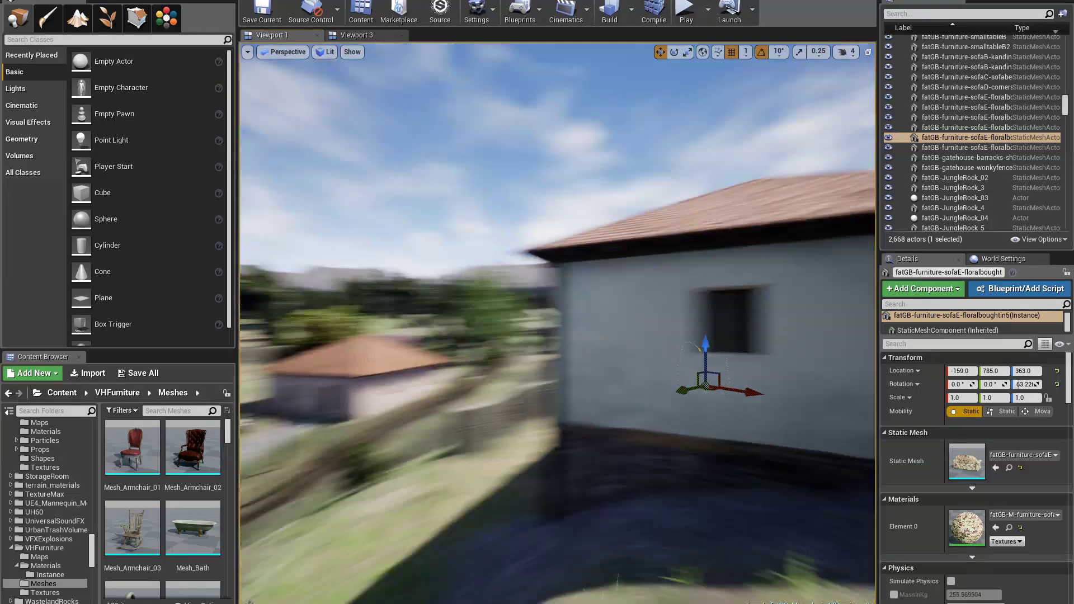
pyautogui.moveTo(559, 385); pyautogui.dragTo(403, 385, button='right')
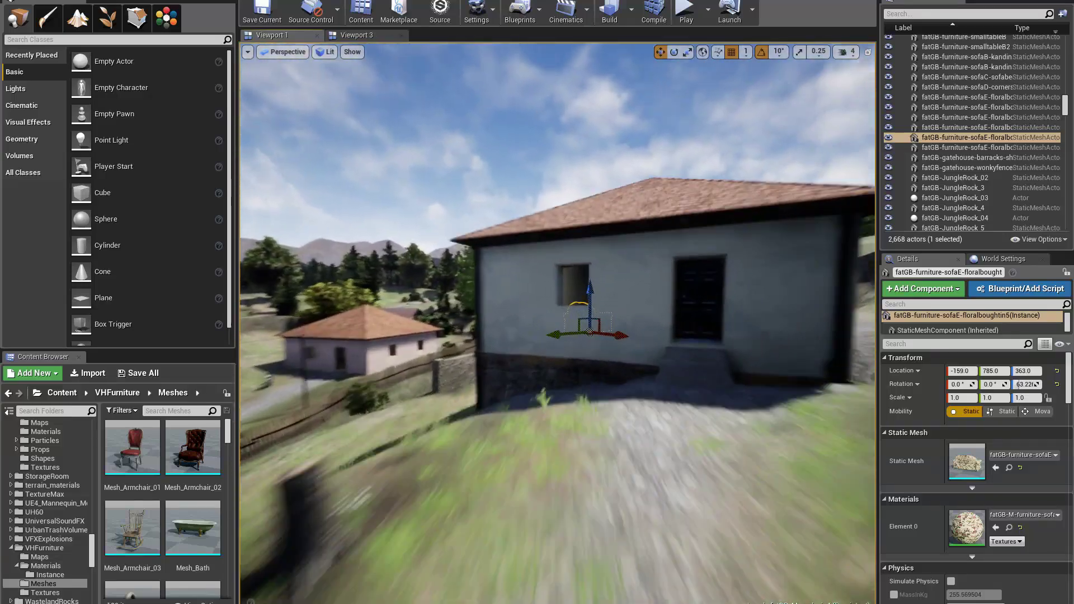
pyautogui.click(550, 323)
pyautogui.moveTo(550, 322); pyautogui.dragTo(559, 323, button='right')
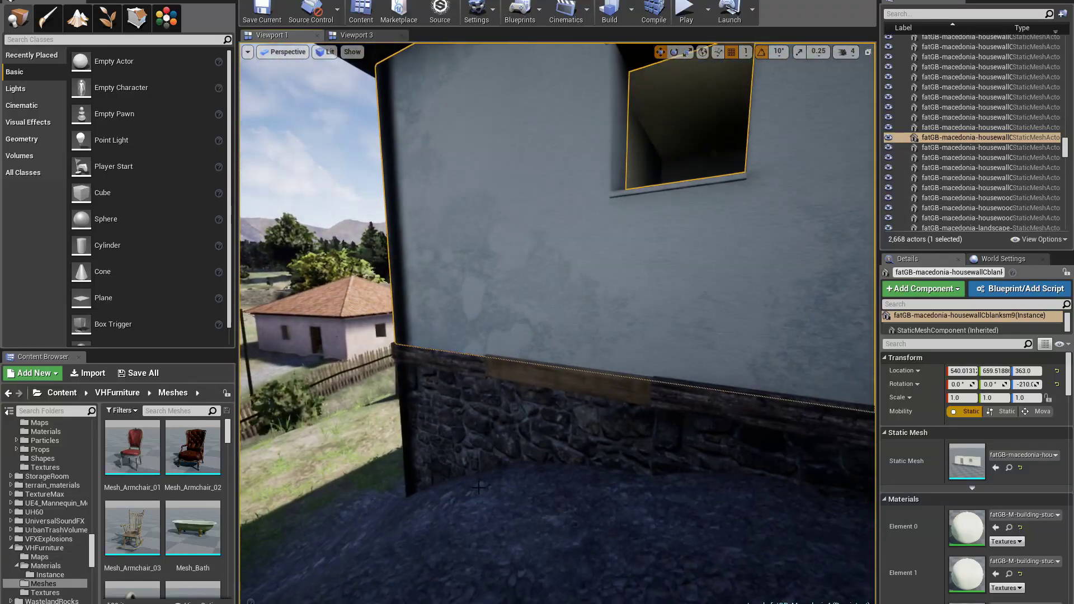
pyautogui.click(478, 486)
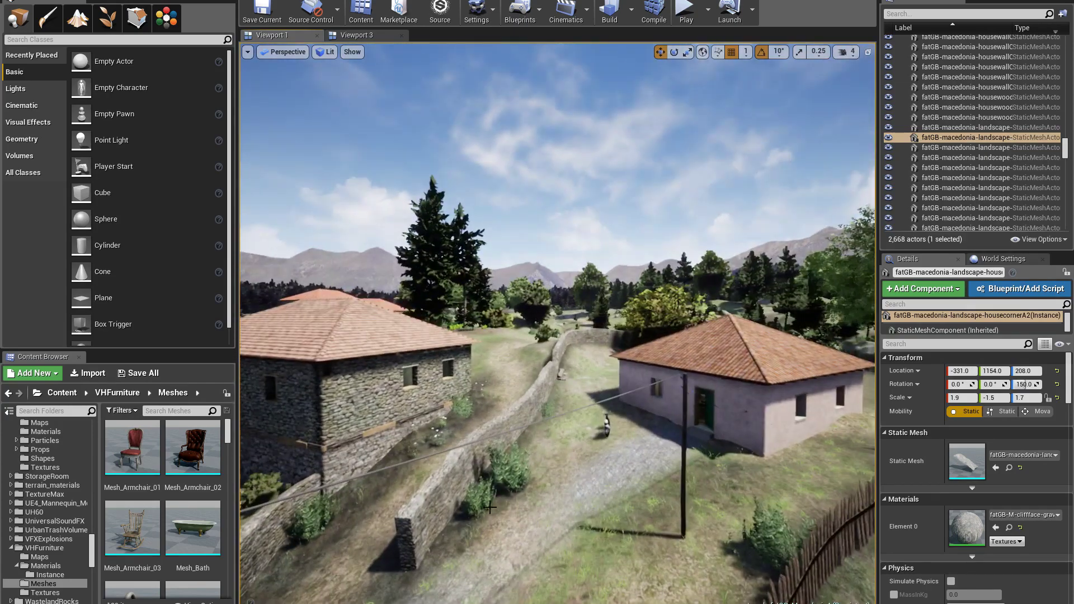
# - Select the stone spline wall between the houses and examine its stonework up close
pyautogui.click(438, 519)
pyautogui.moveTo(438, 519); pyautogui.dragTo(504, 519, button='right')
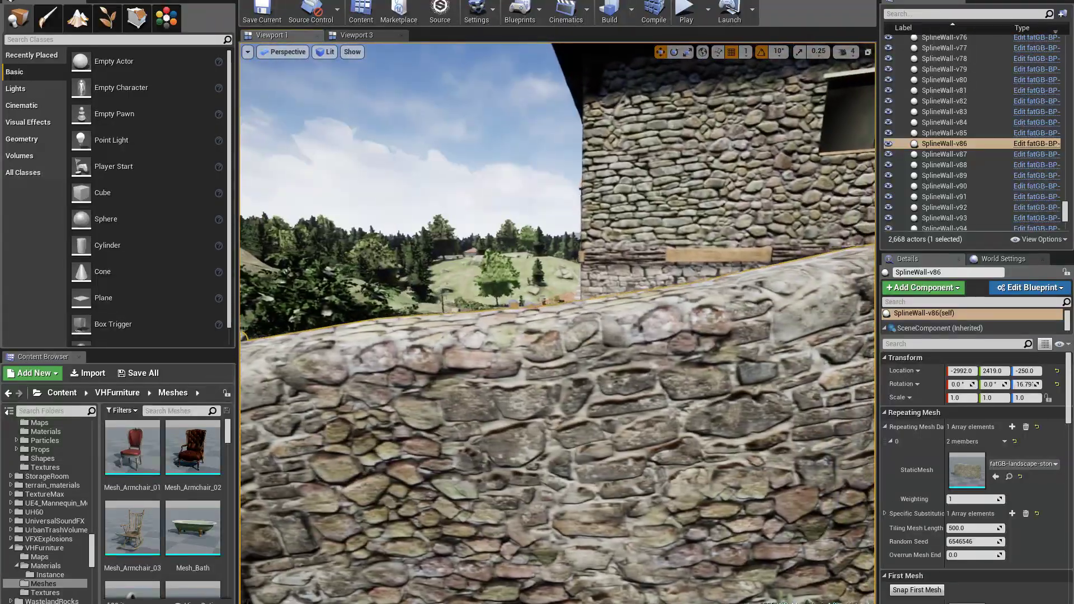
pyautogui.moveTo(503, 519); pyautogui.dragTo(498, 457, button='right')
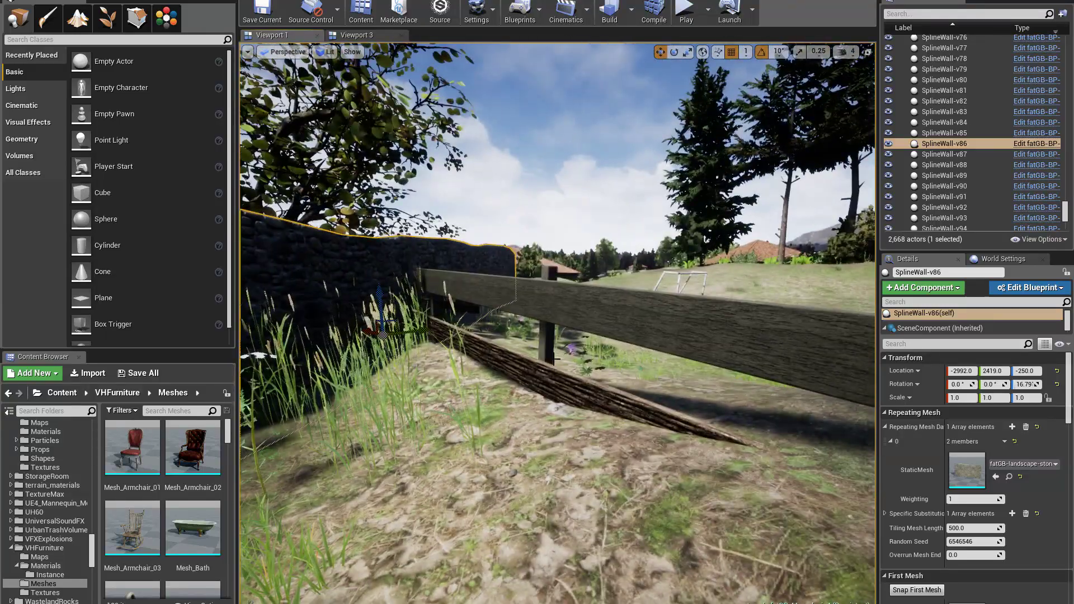
# - Travel to the barn, select its mesh and the point light inside it, and examine the timber structure
pyautogui.click(498, 457)
pyautogui.click(521, 374)
pyautogui.moveTo(520, 374); pyautogui.dragTo(553, 408, button='right')
pyautogui.click(557, 414)
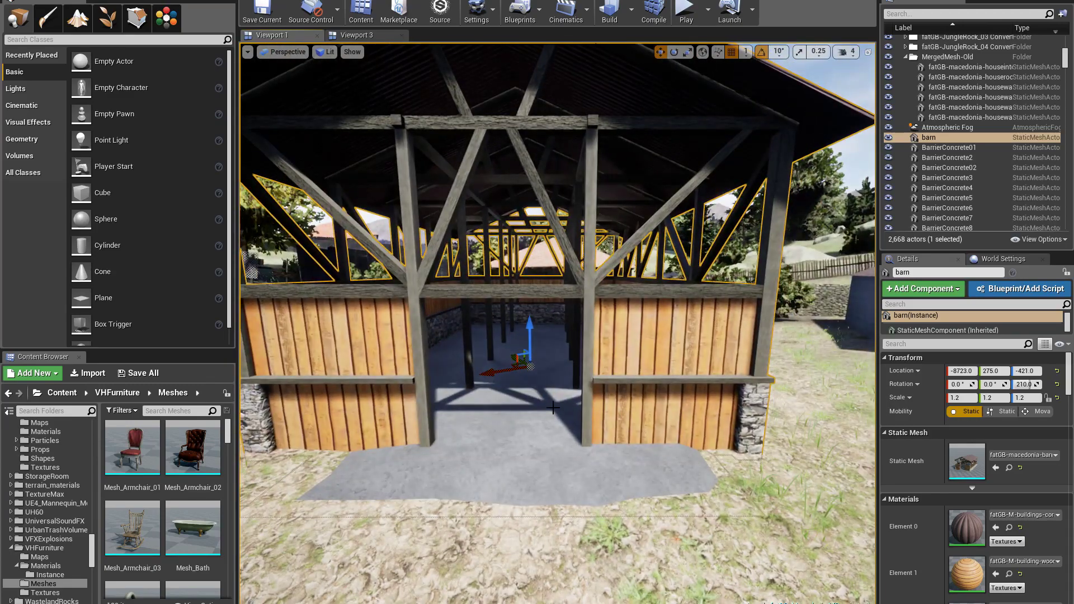
pyautogui.click(508, 214)
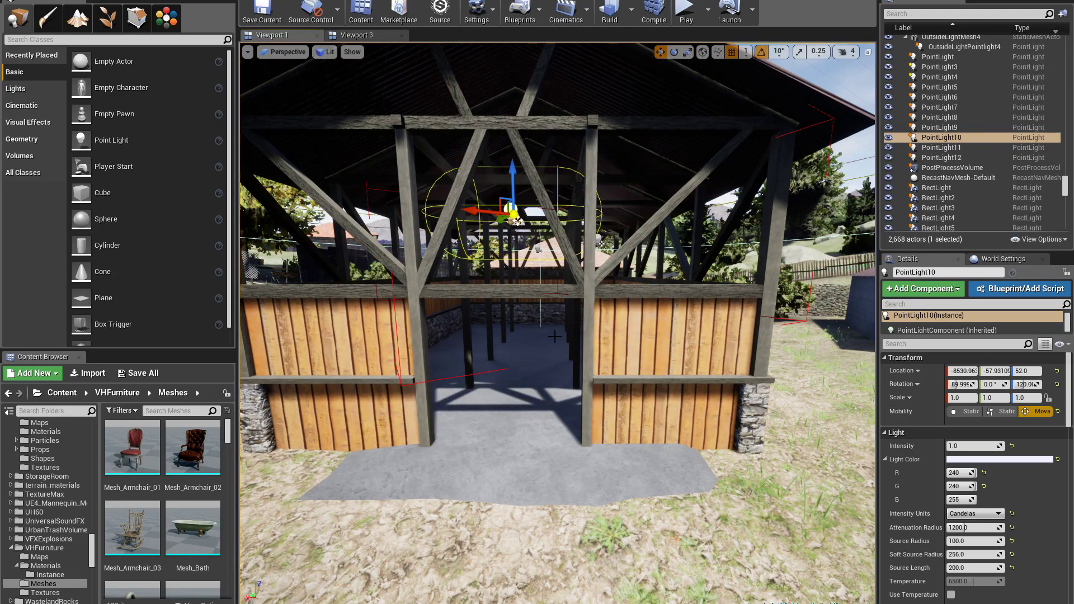
pyautogui.moveTo(509, 214); pyautogui.dragTo(392, 211, button='right')
# - Select the haystack in the field and the landscape, and return to the front of the blue house
pyautogui.click(463, 365)
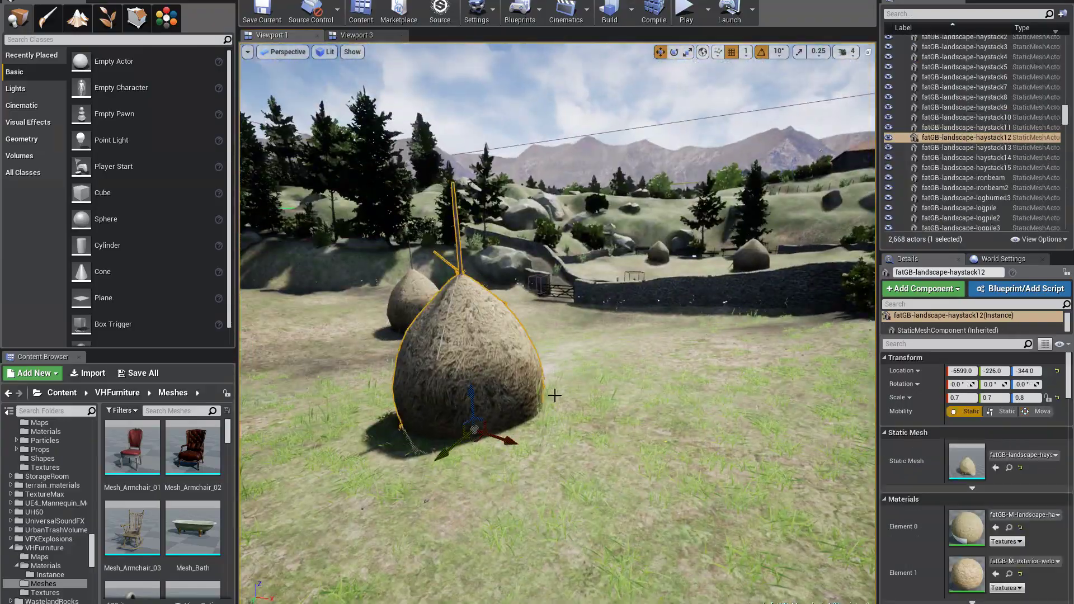
pyautogui.click(562, 384)
pyautogui.moveTo(562, 383); pyautogui.dragTo(600, 377, button='right')
pyautogui.press('w')
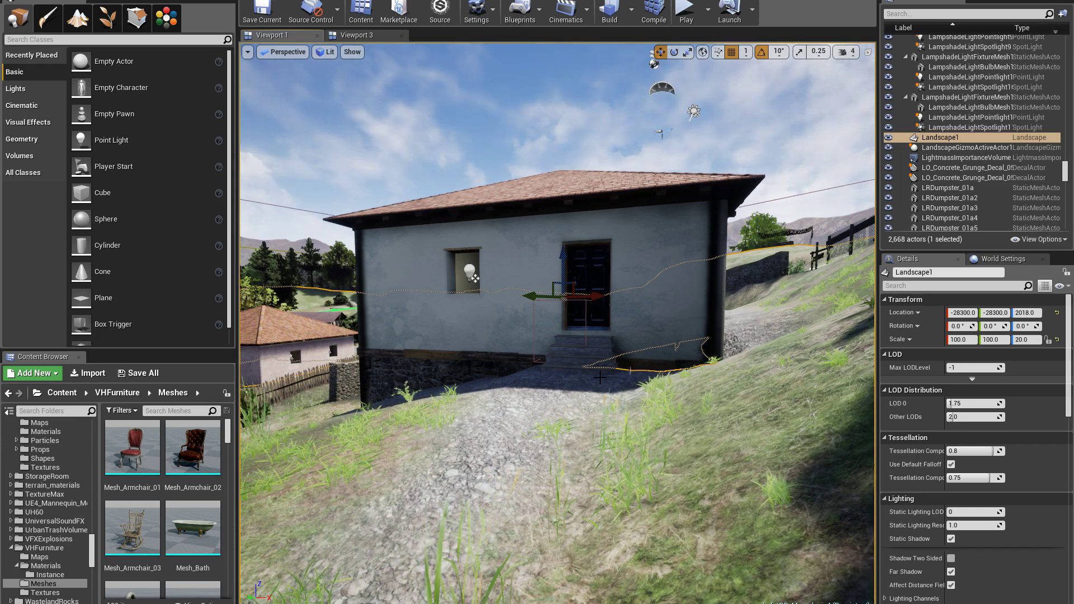
# - Survey the dirt path, wooden fences, vegetation and road around the village
pyautogui.moveTo(655, 406); pyautogui.dragTo(661, 481, button='right')
pyautogui.press('s')
pyautogui.press('s')
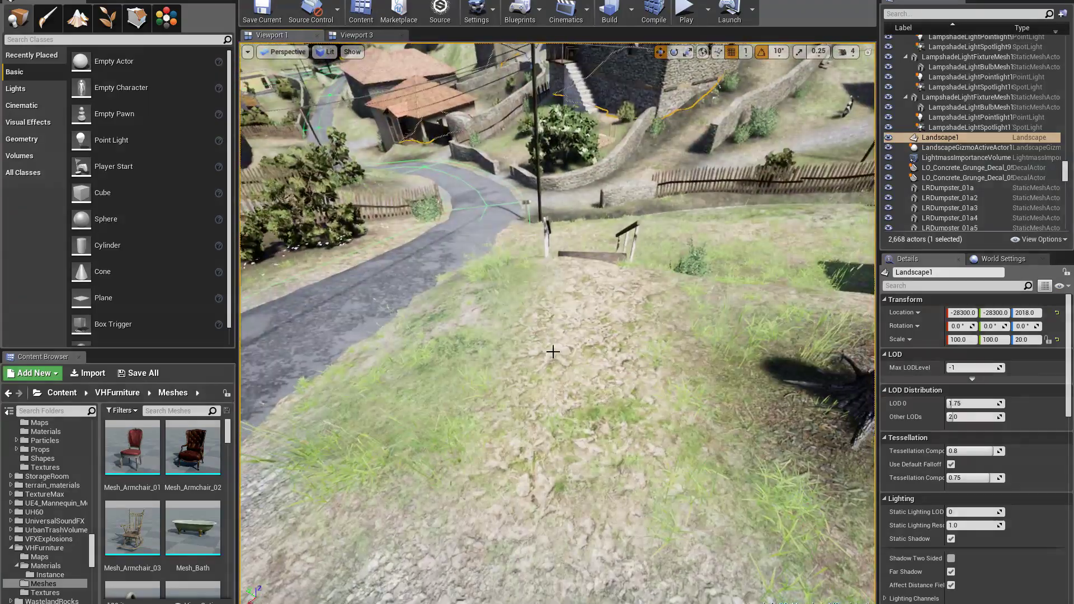
pyautogui.press('w')
pyautogui.moveTo(552, 353); pyautogui.dragTo(557, 279, button='right')
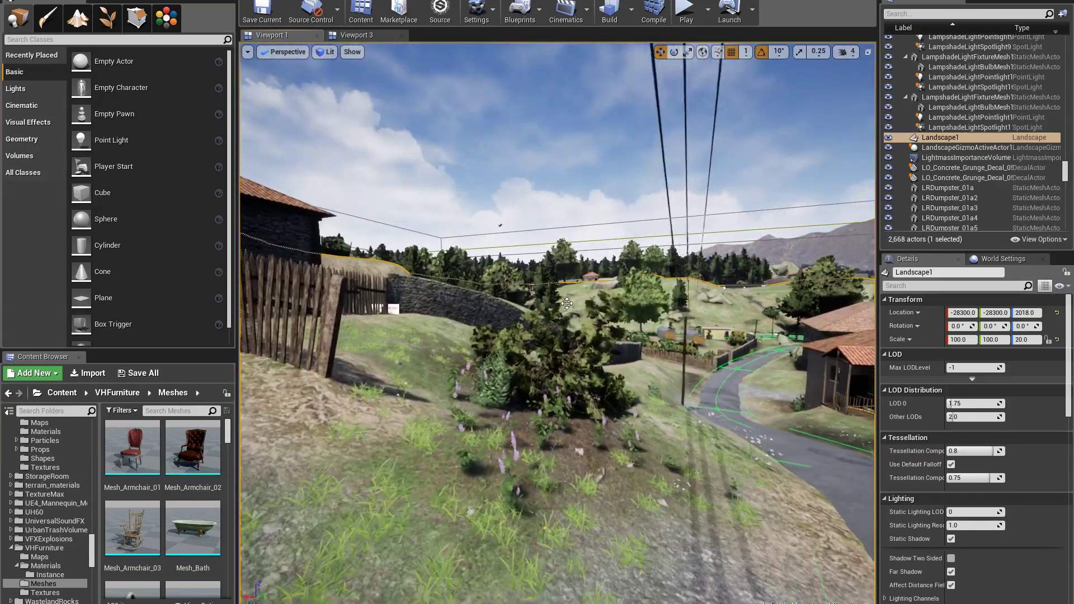
pyautogui.click(552, 355)
pyautogui.click(559, 470)
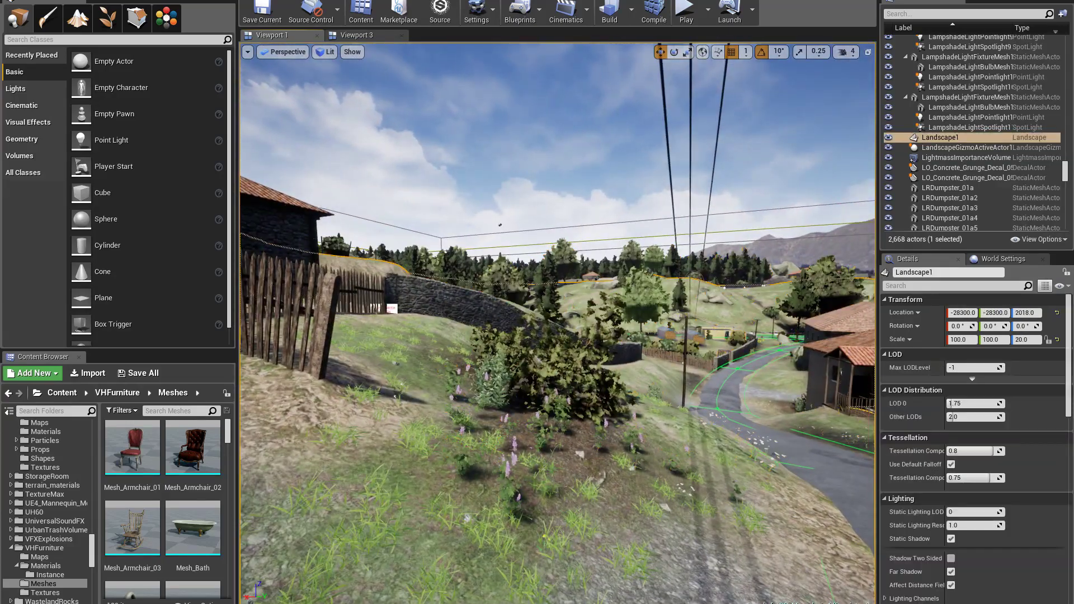
pyautogui.moveTo(559, 469)
pyautogui.mouseDown(button='right')
pyautogui.moveTo(671, 470)
pyautogui.moveTo(565, 486)
pyautogui.mouseUp(button='right')
# - Fly back to the blue house and frame its front door and steps
pyautogui.moveTo(498, 394)
pyautogui.mouseDown(button='right')
pyautogui.moveTo(358, 320)
pyautogui.moveTo(504, 375)
pyautogui.mouseUp(button='right')
pyautogui.press('w')
pyautogui.moveTo(307, 307); pyautogui.dragTo(470, 315, button='right')
pyautogui.press('w')
pyautogui.scroll(3, 470, 315)
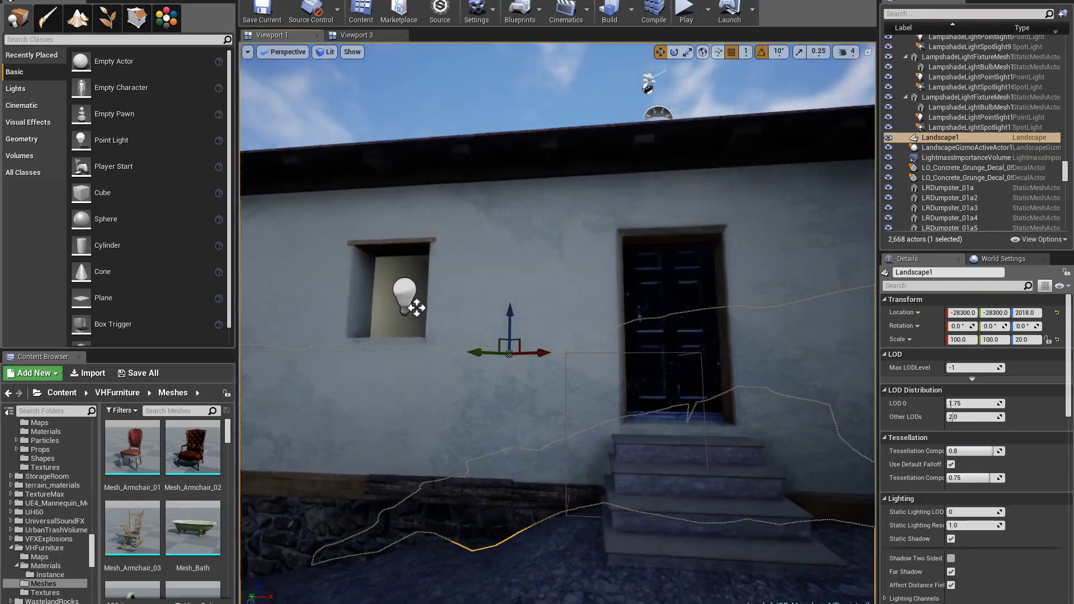
pyautogui.scroll(-3, 470, 314)
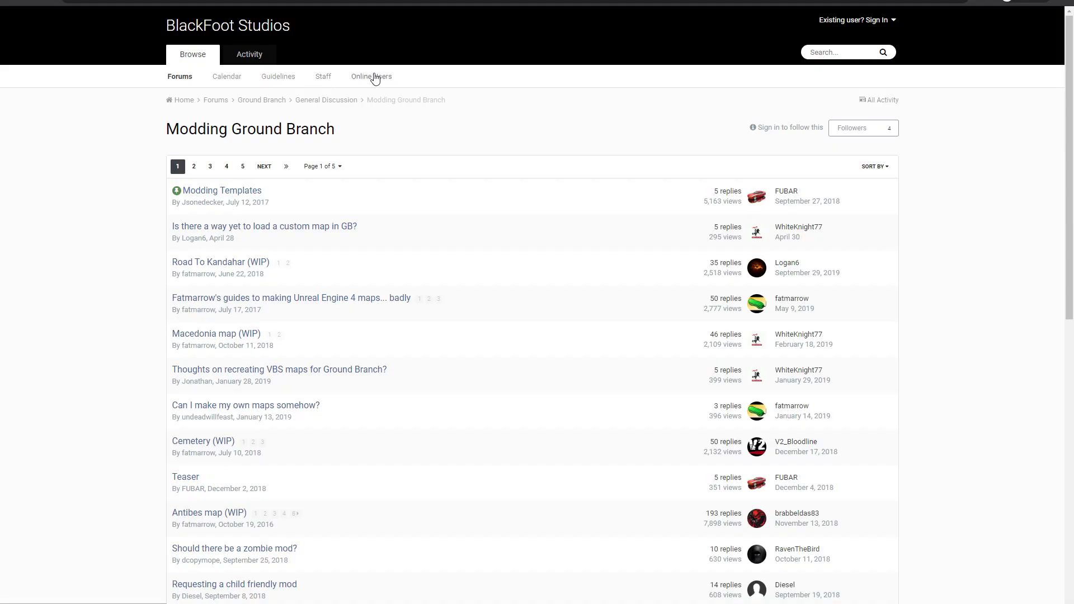
# - Open the Modding Templates thread on the BlackFoot Studios forum, point out its Character_RefPose link, and return to the FatBMaps420 Unreal Editor
pyautogui.click(250, 194)
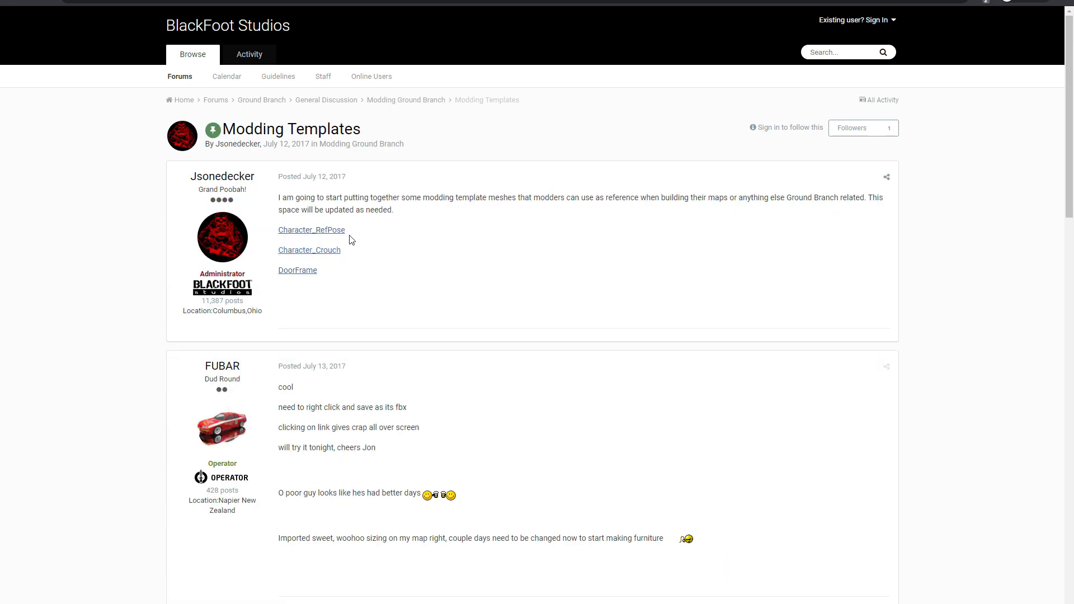
pyautogui.click(335, 232)
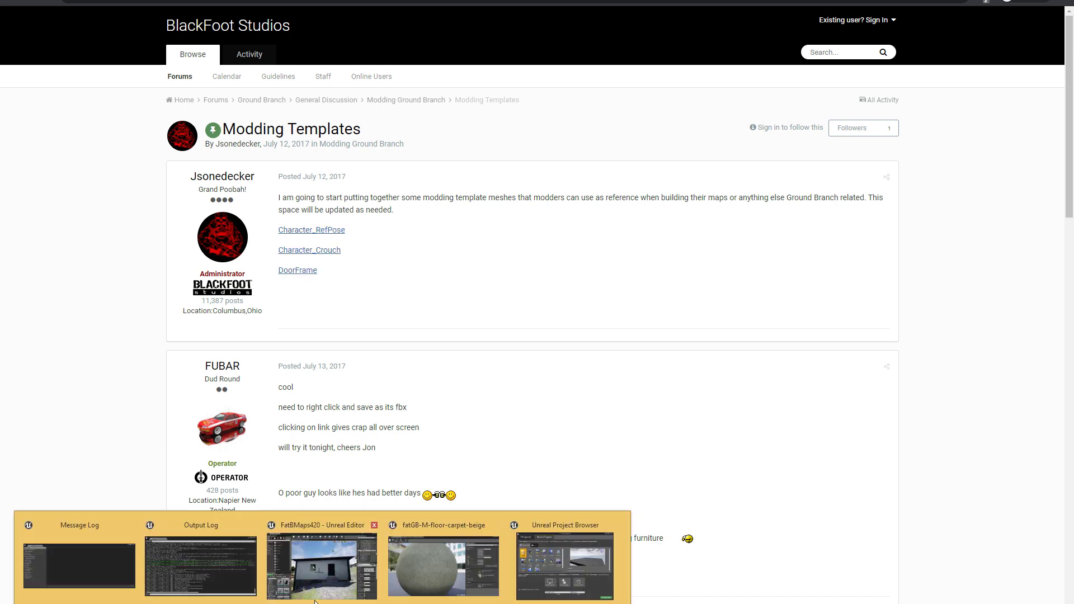
pyautogui.click(320, 580)
# - Place the GB_Character_RefPose mesh from the fatGBmeshes bits folder on the gravel in front of the blue house
pyautogui.scroll(8, 55, 549)
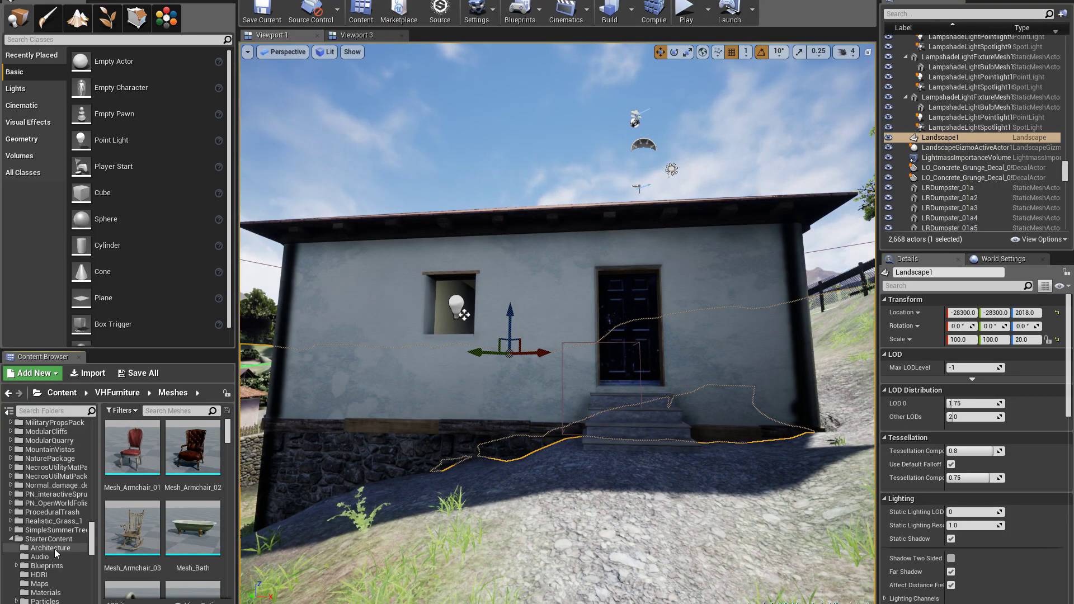
pyautogui.scroll(6, 52, 548)
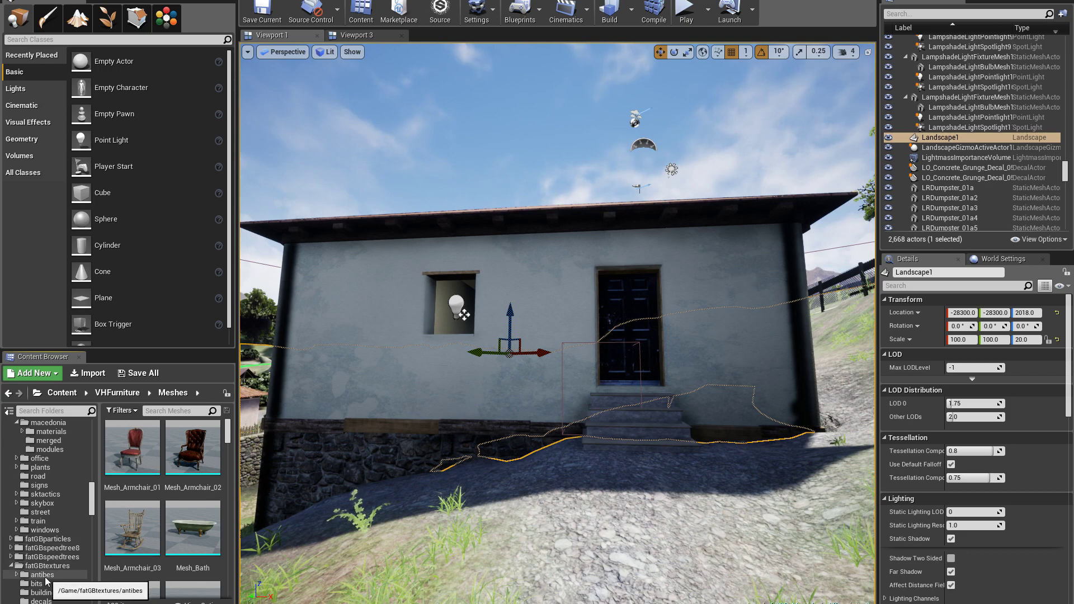
pyautogui.scroll(5, 47, 571)
pyautogui.scroll(4, 40, 574)
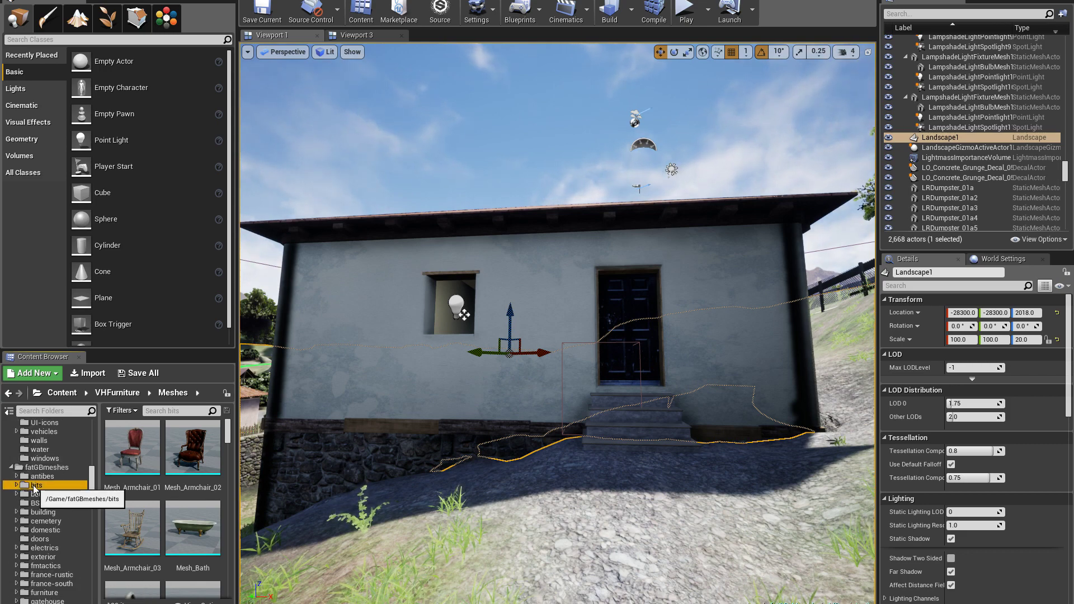
pyautogui.click(36, 485)
pyautogui.scroll(-1, 193, 523)
pyautogui.scroll(-3, 193, 523)
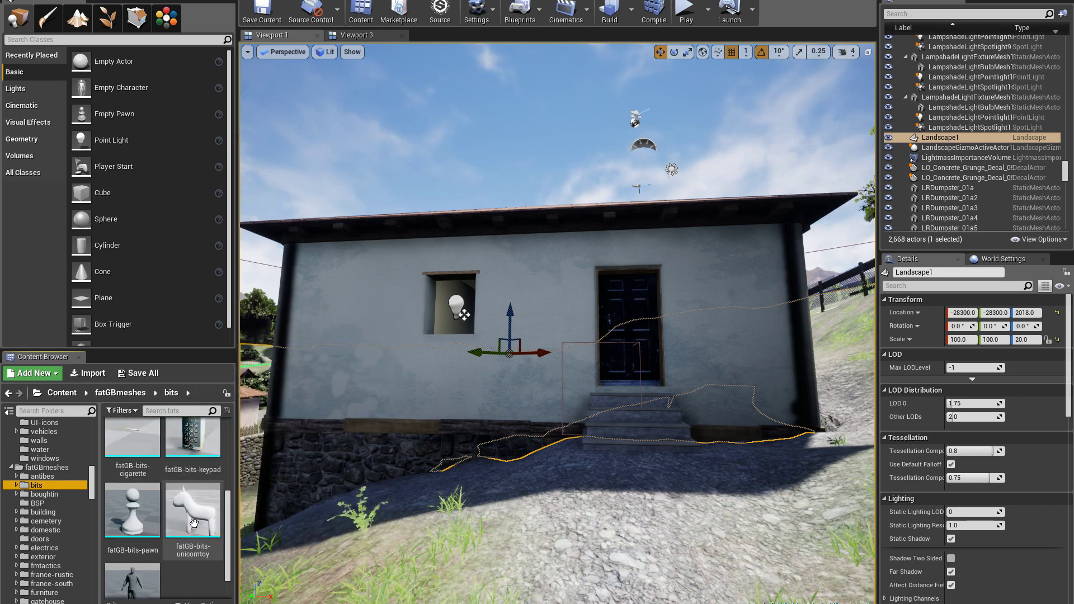
pyautogui.moveTo(133, 548); pyautogui.dragTo(559, 510)
# - Move the reference character onto the top doorstep at location 282, 828, 355
pyautogui.moveTo(560, 510); pyautogui.dragTo(571, 473, button='right')
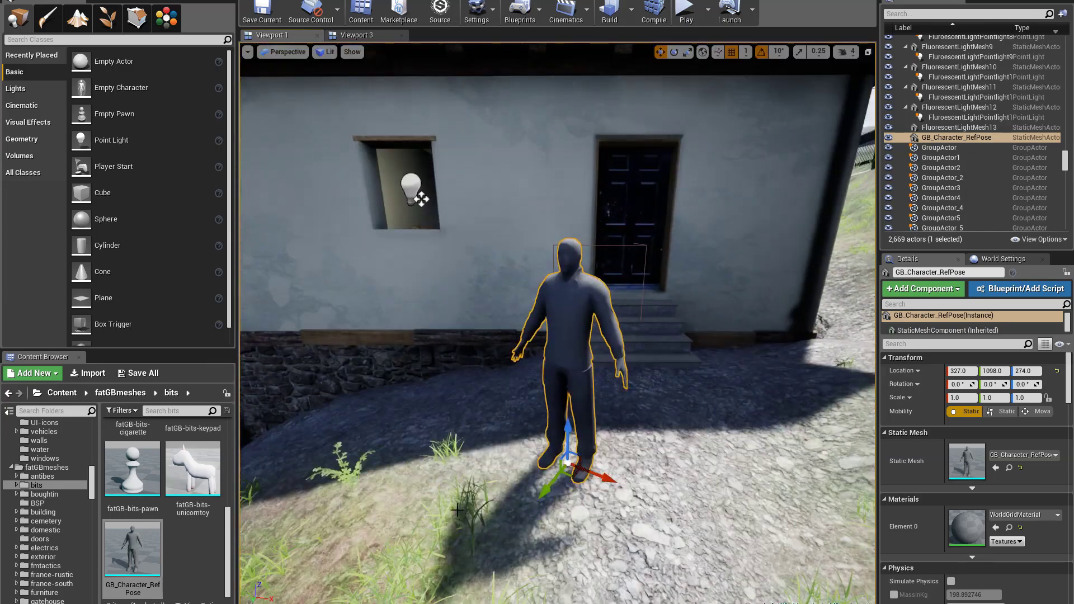
pyautogui.keyDown('shift'); pyautogui.moveTo(571, 473); pyautogui.dragTo(604, 333); pyautogui.keyUp('shift')
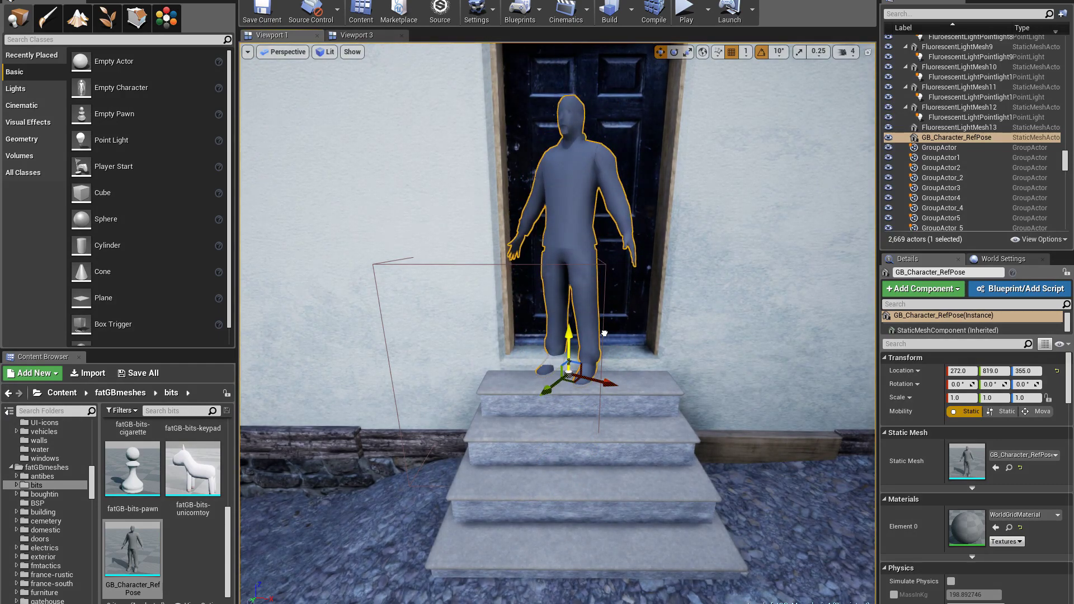
pyautogui.moveTo(580, 378); pyautogui.dragTo(590, 385)
# - Rotate the reference character -30 degrees about the vertical axis so it lines up with the front door
pyautogui.moveTo(391, 151)
pyautogui.mouseDown(button='right')
pyautogui.moveTo(375, 152)
pyautogui.moveTo(400, 153)
pyautogui.mouseUp(button='right')
pyautogui.press('w')
pyautogui.press('e')
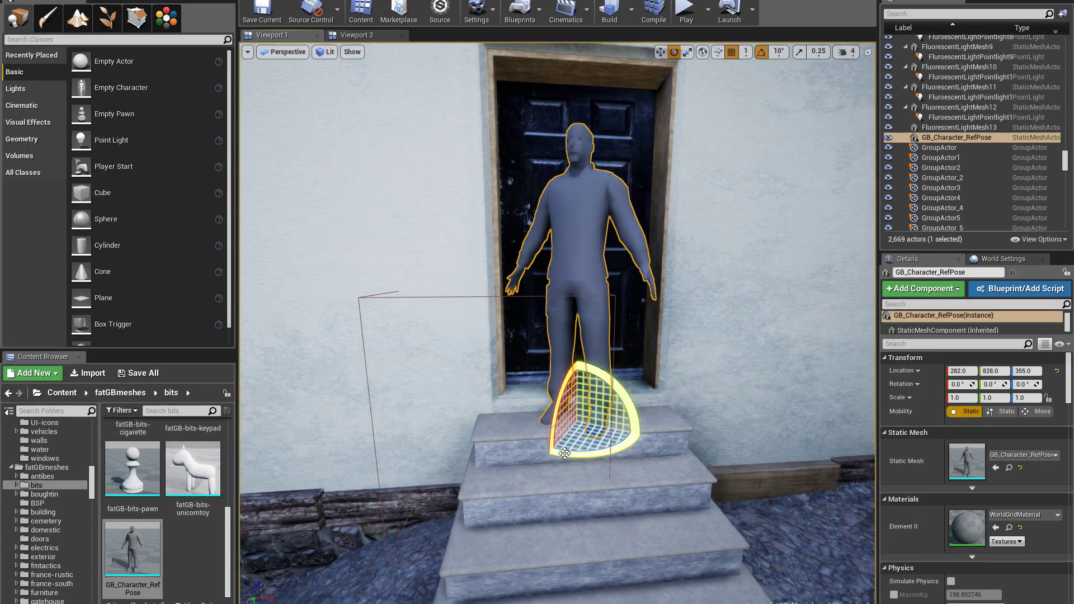
pyautogui.moveTo(540, 473); pyautogui.dragTo(652, 453)
pyautogui.press('w')
# - Compare the reference character's size with the front doorway from a distance and up close
pyautogui.moveTo(456, 395); pyautogui.dragTo(308, 246, button='right')
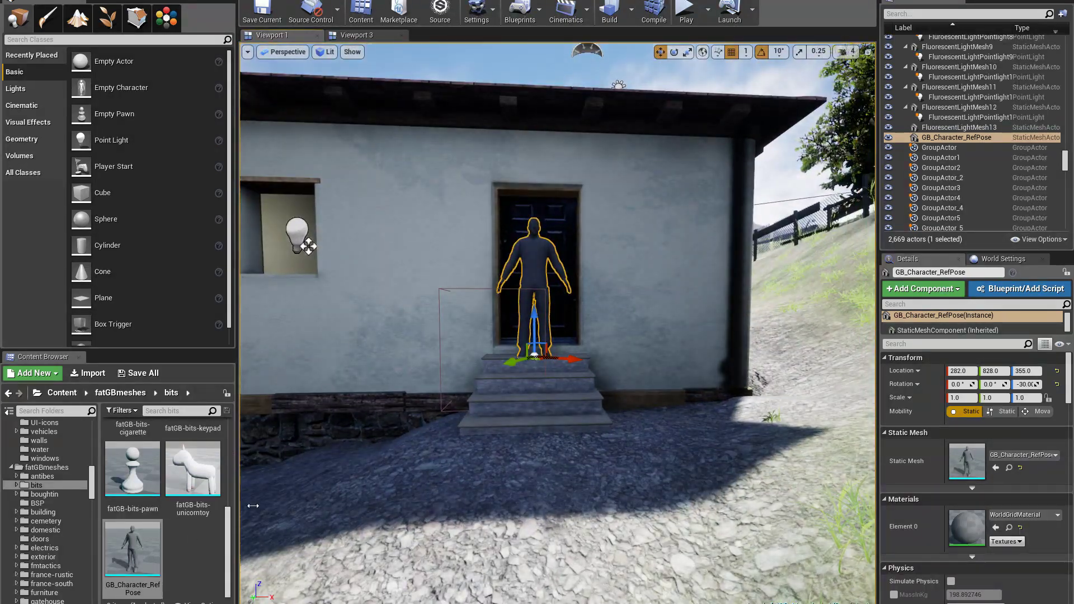
pyautogui.press('f')
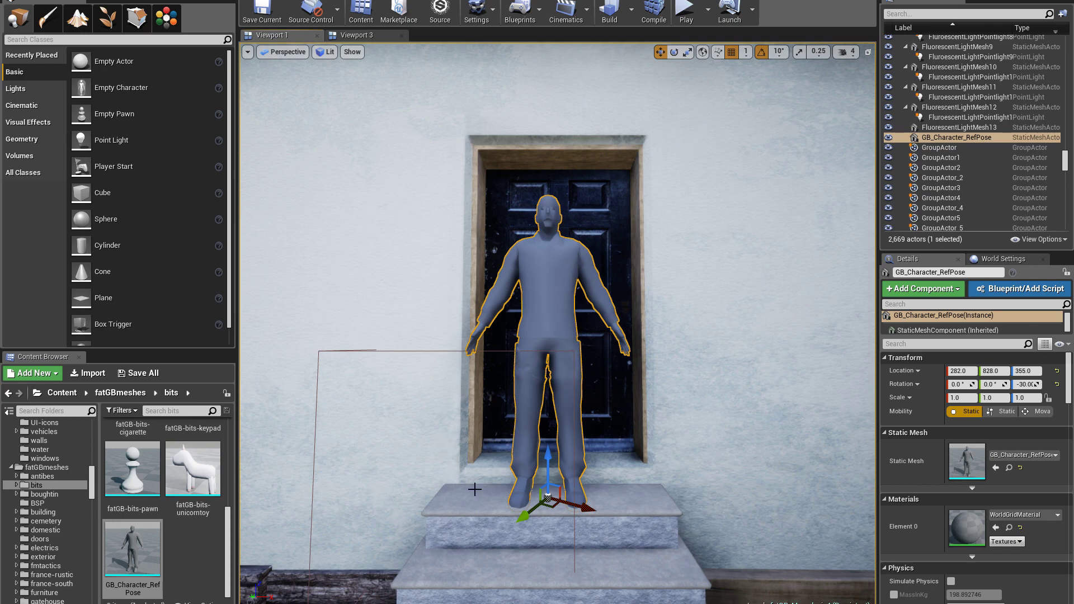
pyautogui.moveTo(557, 323); pyautogui.dragTo(557, 304, button='right')
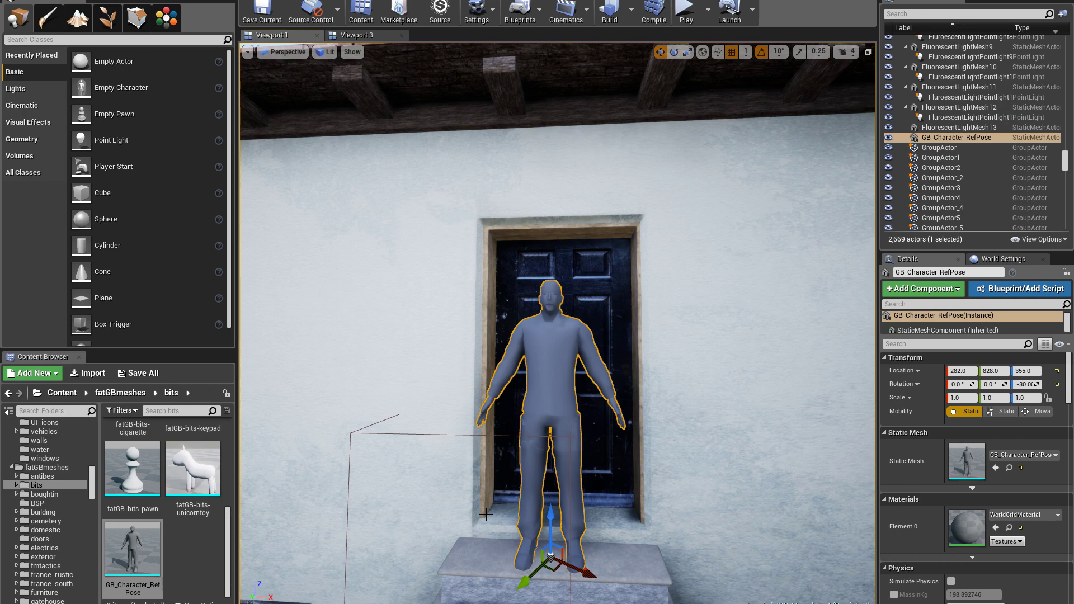
# - Select the front door's doorsystem blueprint and set its frame dimension to 1m x 2.1m
pyautogui.click(577, 329)
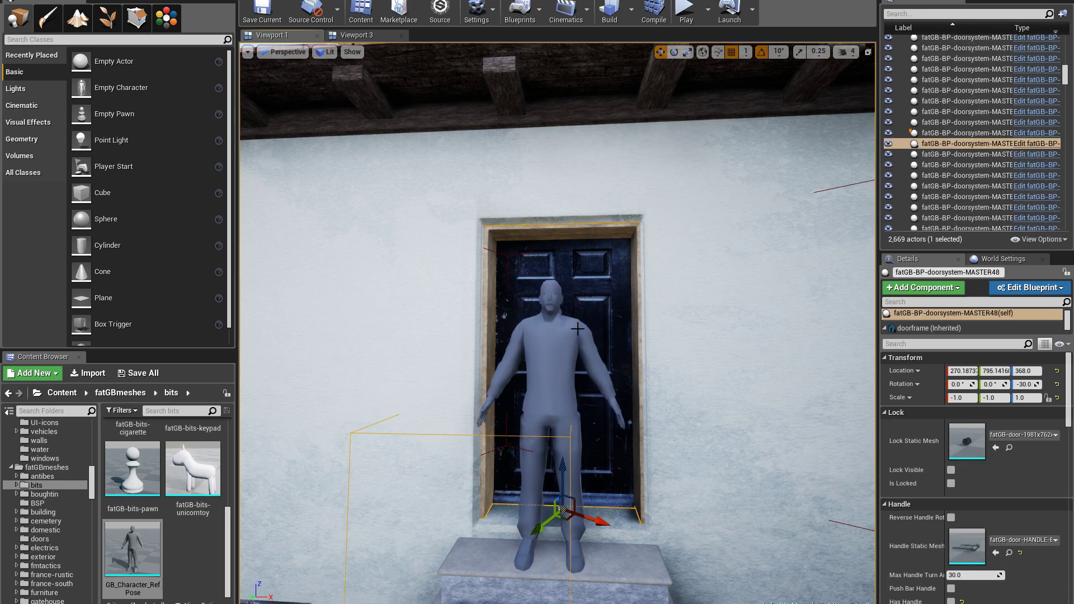
pyautogui.scroll(-10, 989, 532)
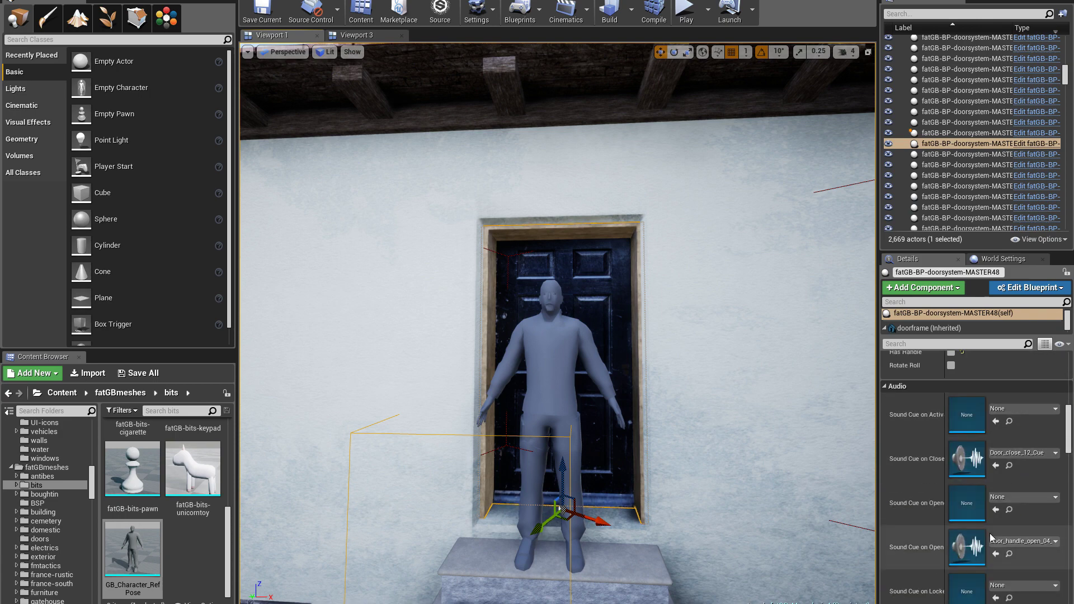
pyautogui.scroll(-5, 989, 536)
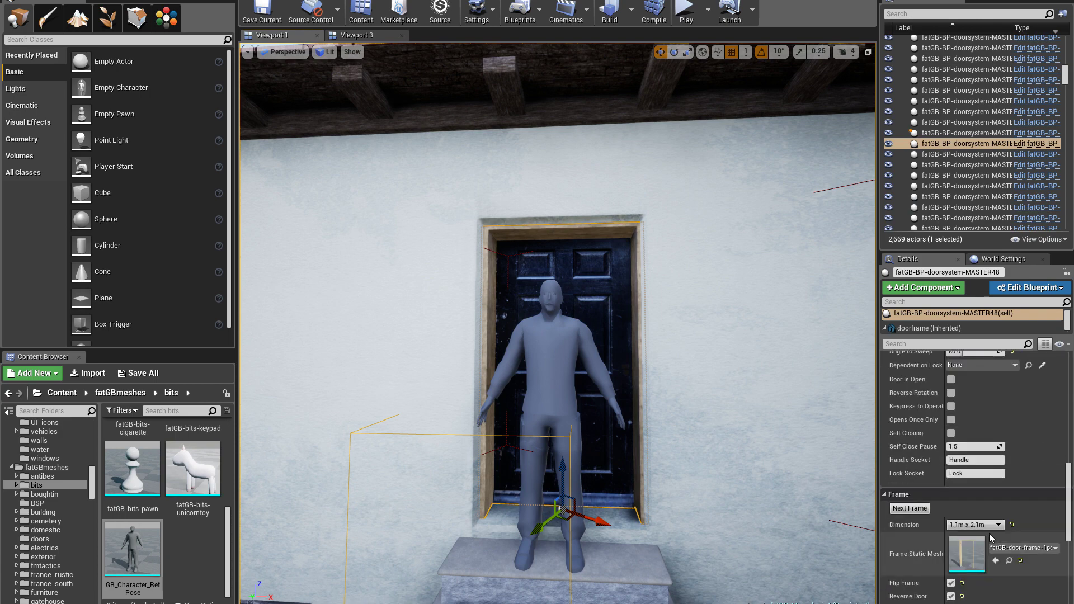
pyautogui.click(974, 507)
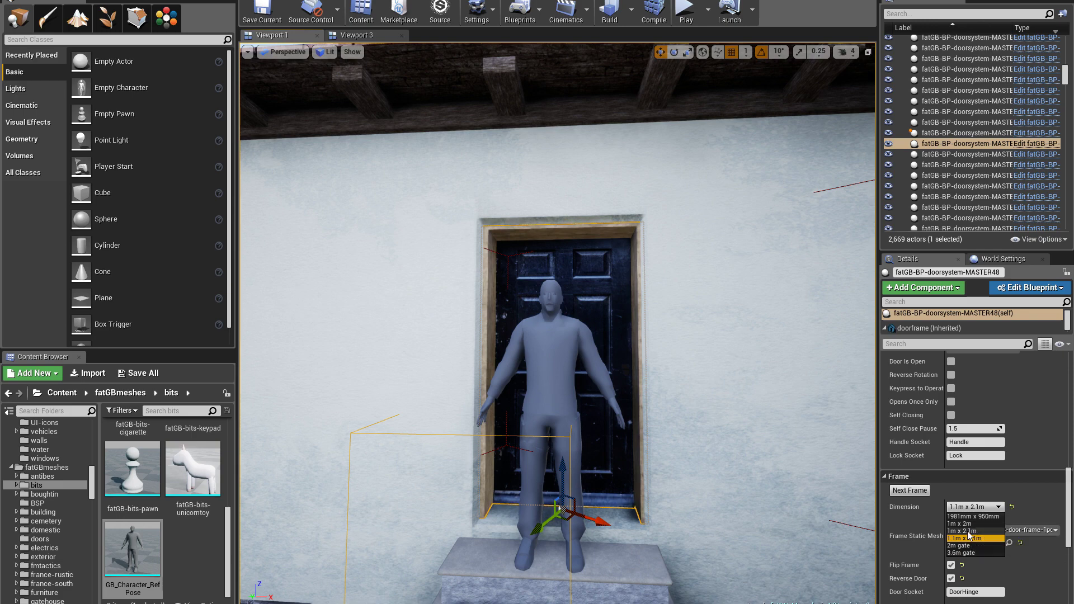
pyautogui.click(968, 531)
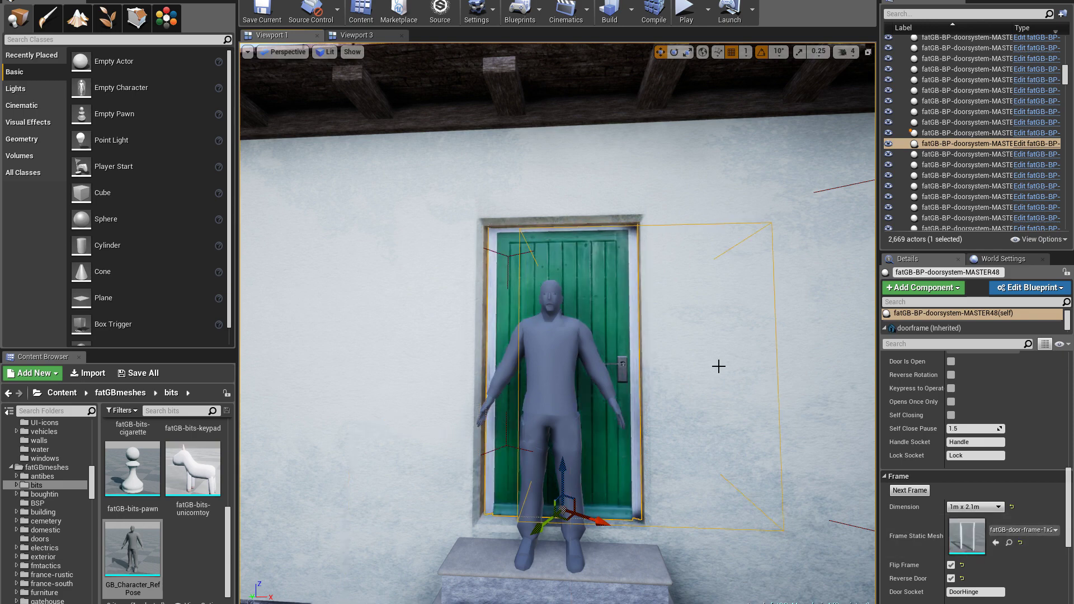
# - Set the door's frame dimension to 1.1m x 2.1m and cycle the door mesh to the dark panelled one
pyautogui.click(974, 506)
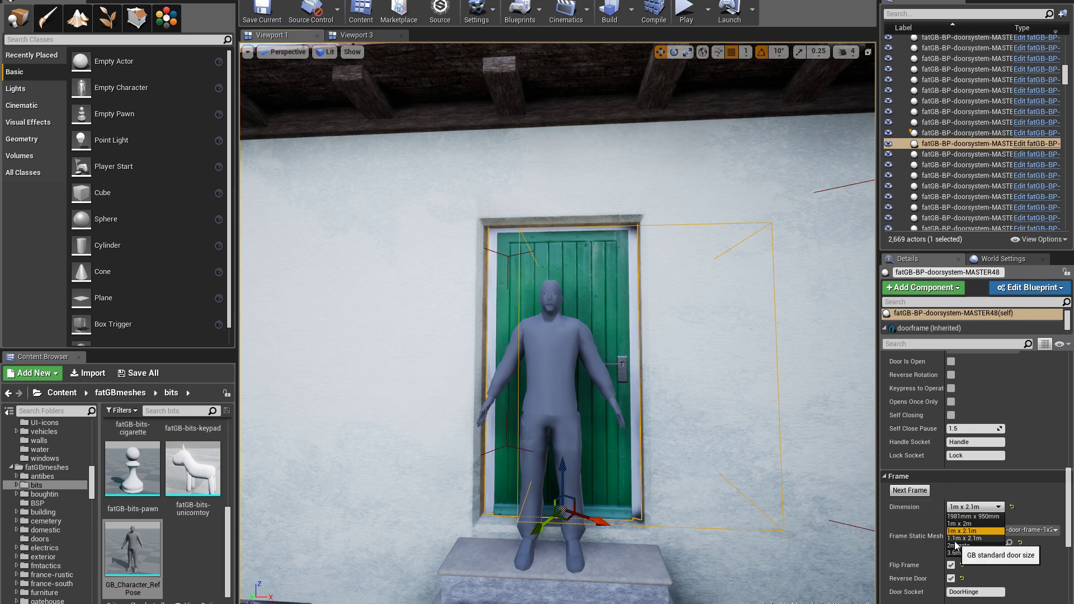
pyautogui.click(955, 541)
pyautogui.scroll(3, 915, 513)
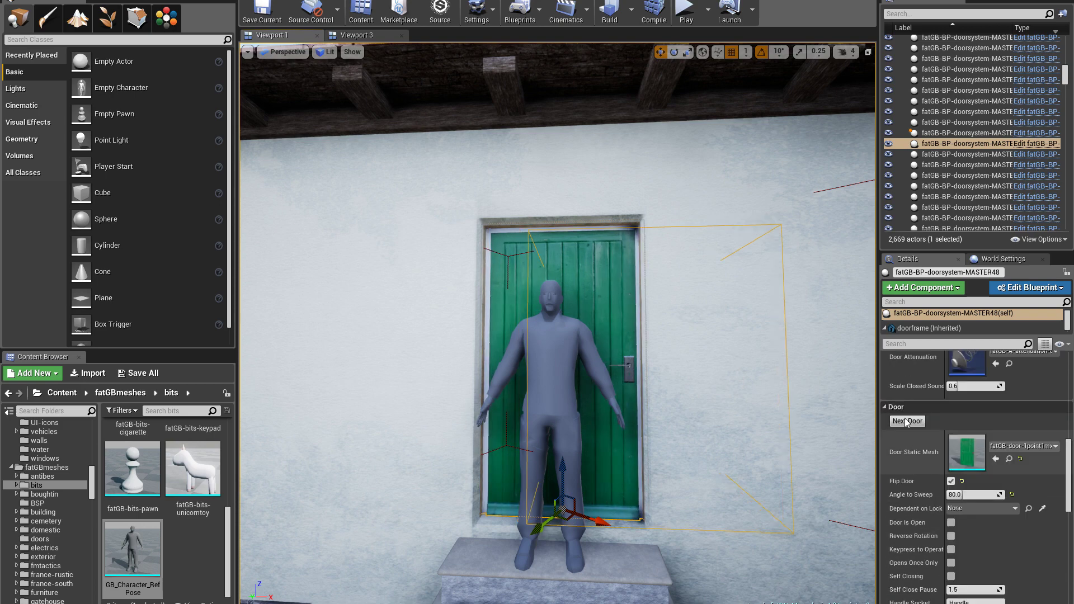
pyautogui.click(907, 421)
pyautogui.click(907, 422)
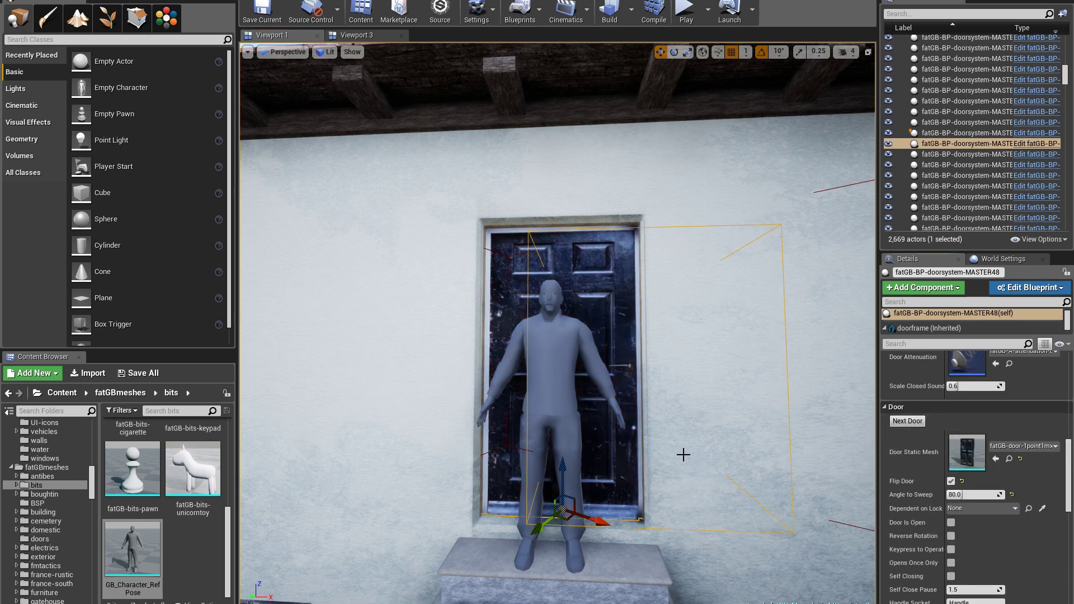
# - Toggle the front door's Flip Door option off and back on
pyautogui.scroll(5, 683, 454)
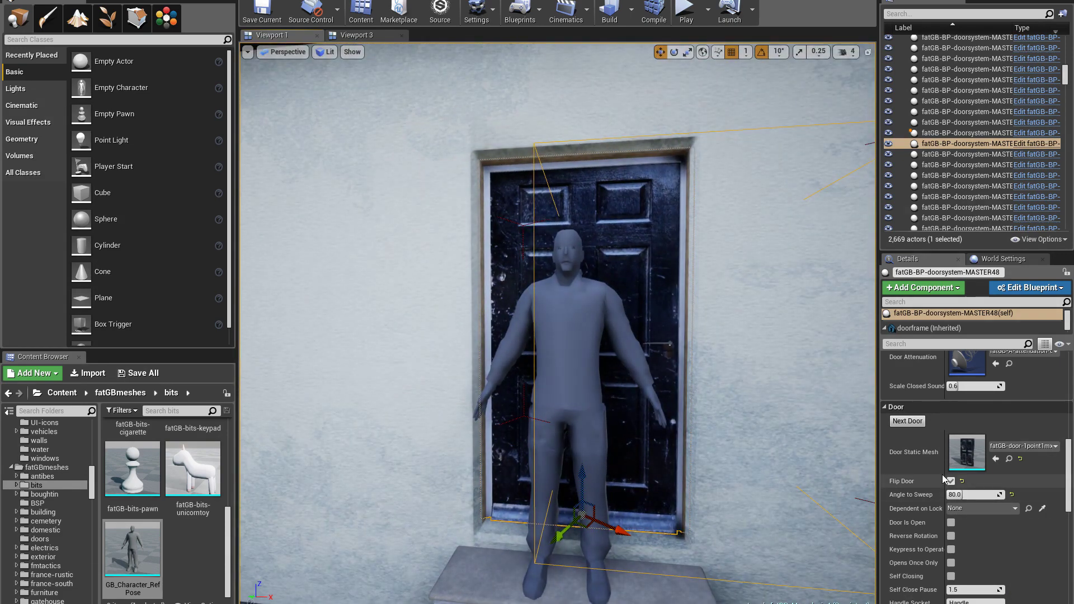
pyautogui.click(950, 481)
pyautogui.click(950, 481)
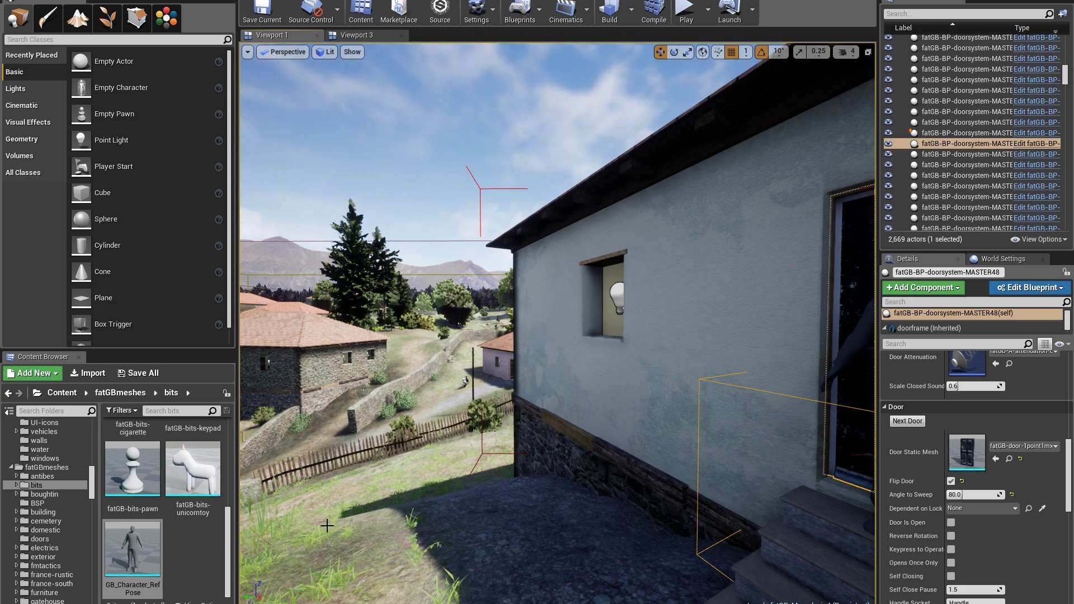
# - Open the starter-content-and-engine folder inside fatGBtextures
pyautogui.moveTo(91, 483); pyautogui.dragTo(92, 520)
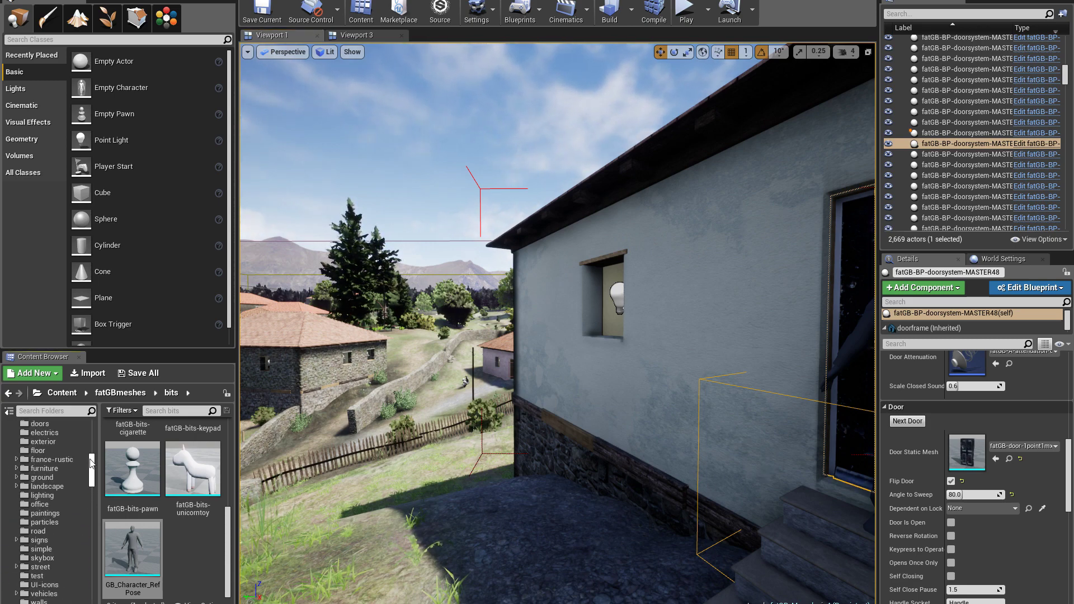
pyautogui.click(56, 520)
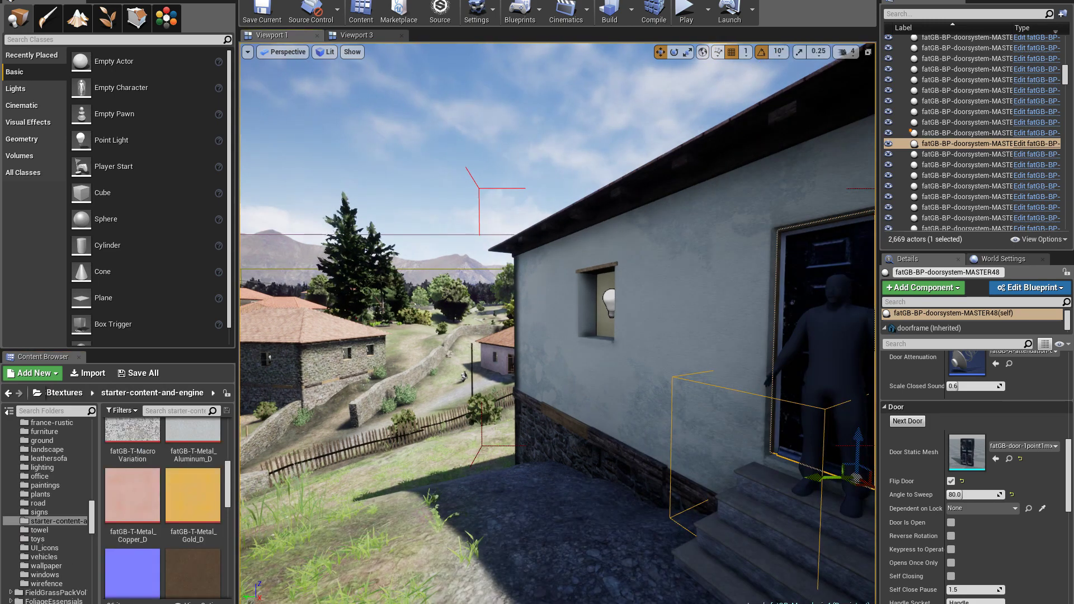
# - Compare the reference character with the dark panelled door from the side, up close, and straight on from a distance
pyautogui.moveTo(557, 325); pyautogui.dragTo(590, 323, button='right')
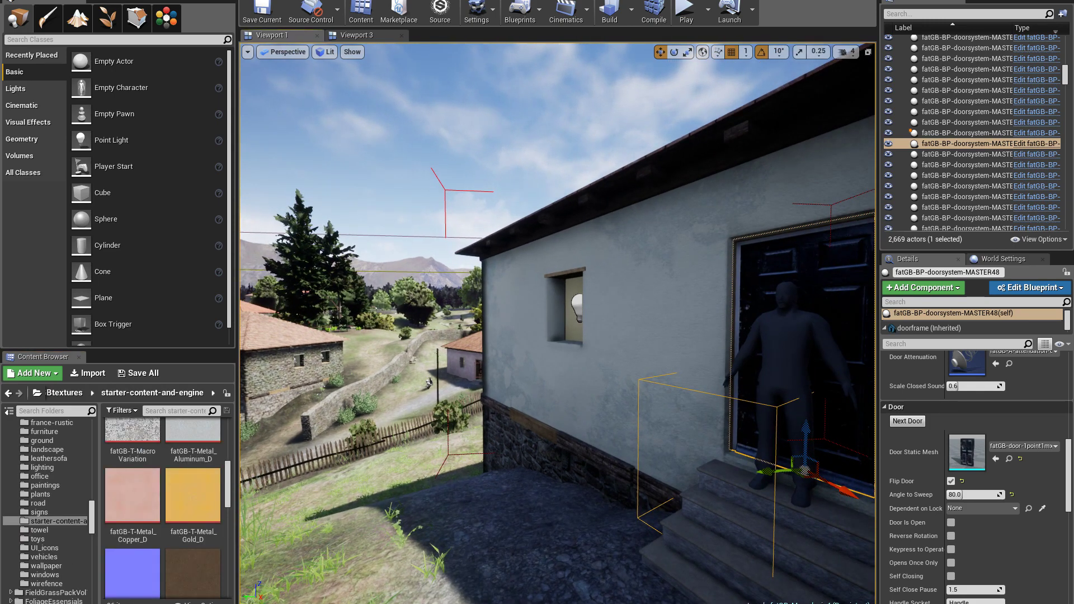
pyautogui.moveTo(588, 434)
pyautogui.mouseDown(button='right')
pyautogui.moveTo(616, 431)
pyautogui.moveTo(588, 434)
pyautogui.mouseUp(button='right')
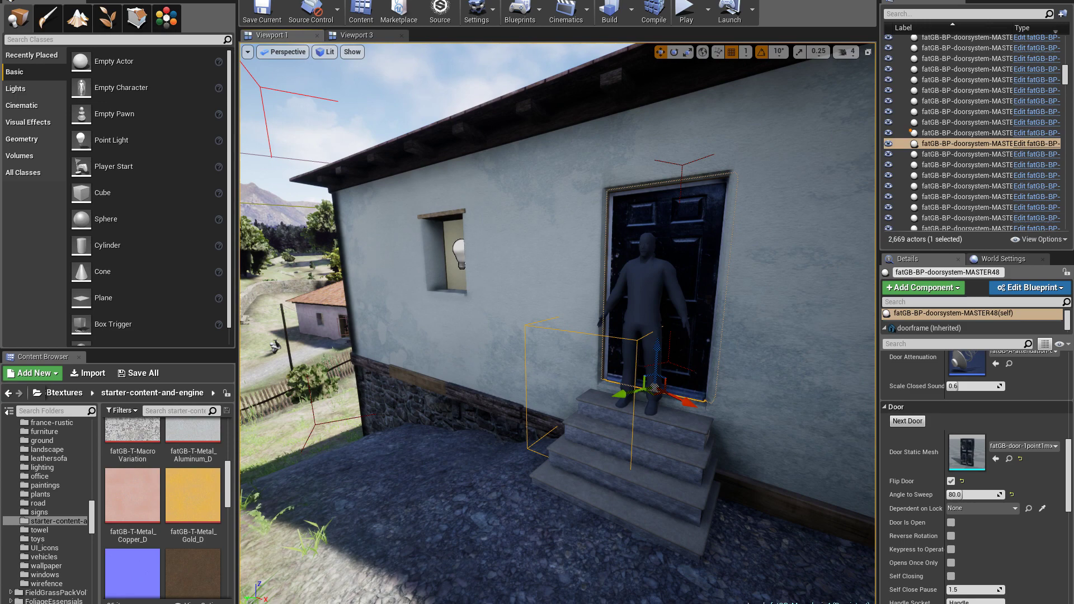
pyautogui.press('w')
pyautogui.moveTo(518, 429); pyautogui.dragTo(604, 461, button='right')
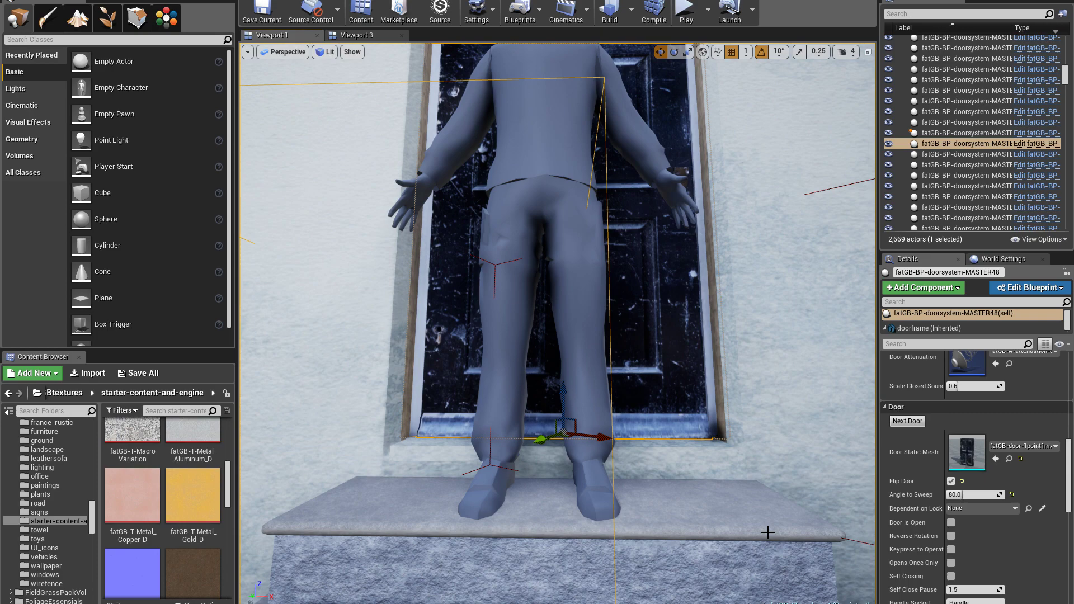
pyautogui.moveTo(383, 513); pyautogui.dragTo(382, 513, button='right')
pyautogui.scroll(5, 364, 497)
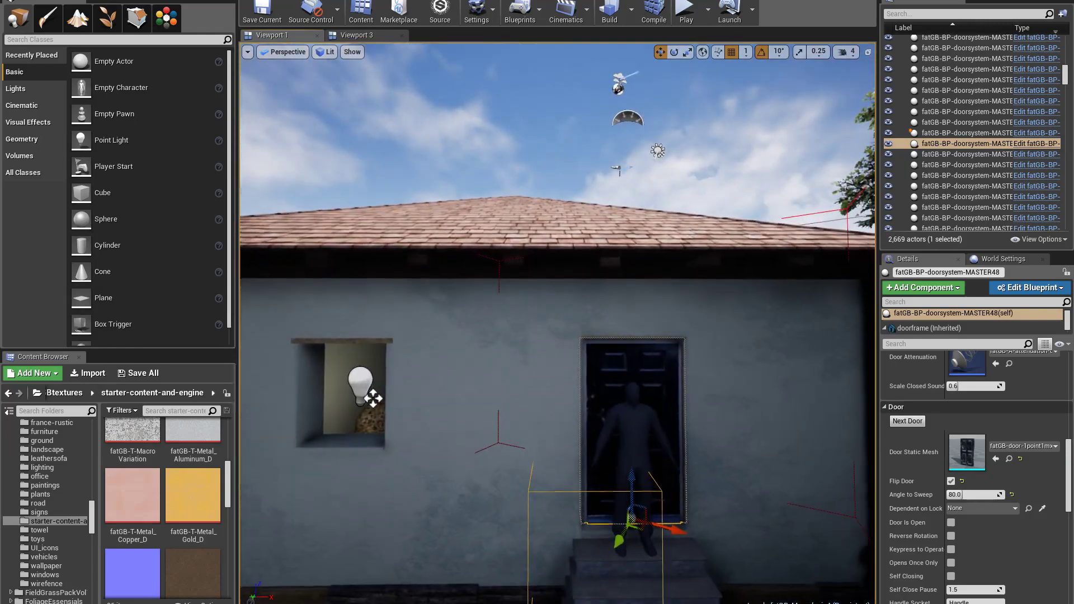
pyautogui.click(314, 416)
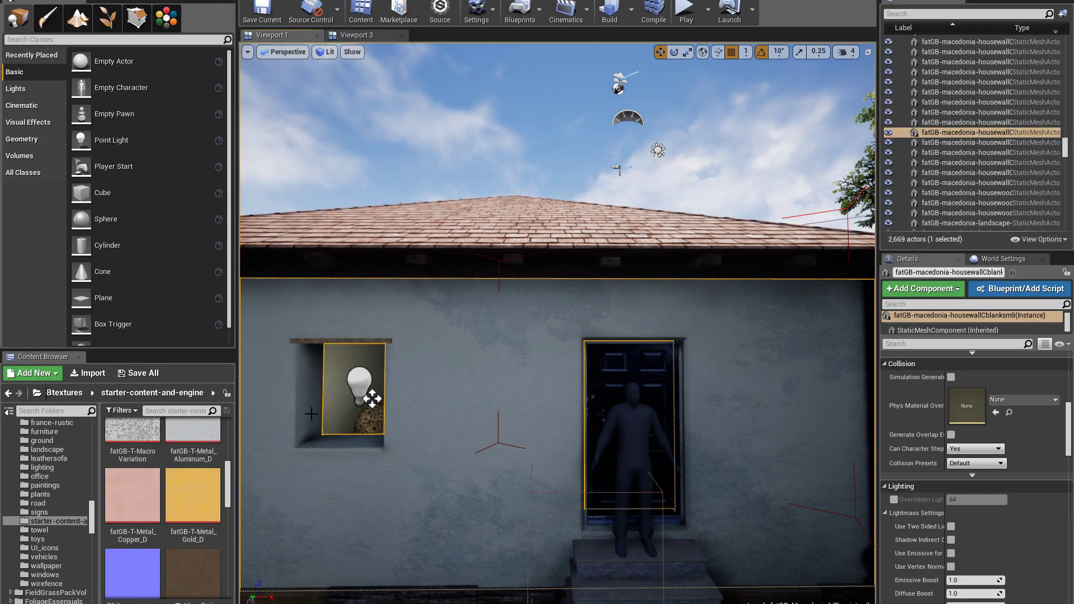
pyautogui.hotkey('ctrl', 'z')
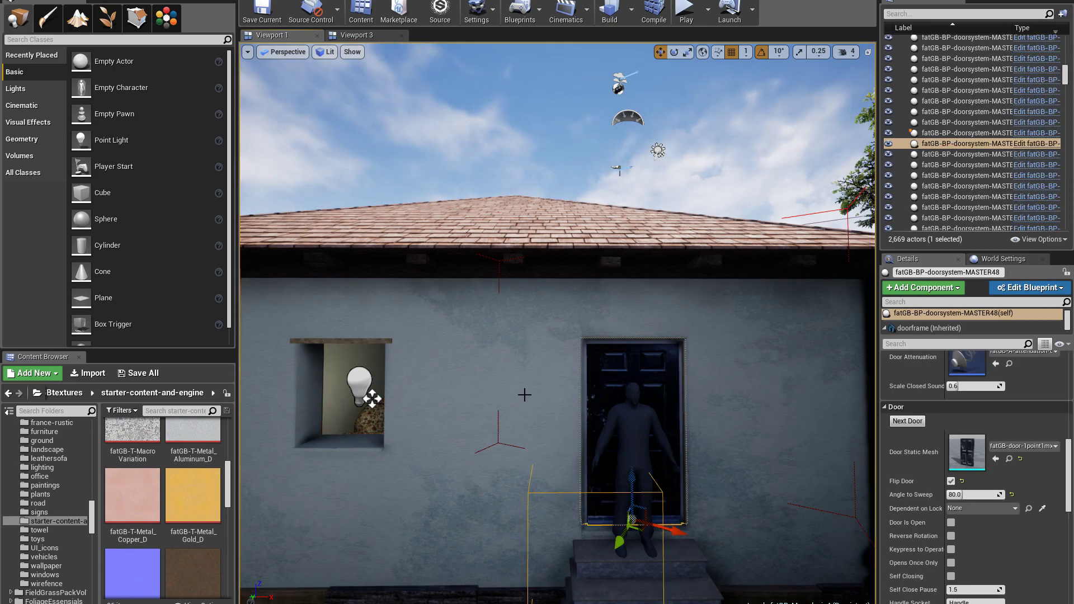
# - Survey the village houses from above and tour the pink house's dining room and bunk-bed bedroom
pyautogui.moveTo(525, 394); pyautogui.dragTo(338, 404, button='right')
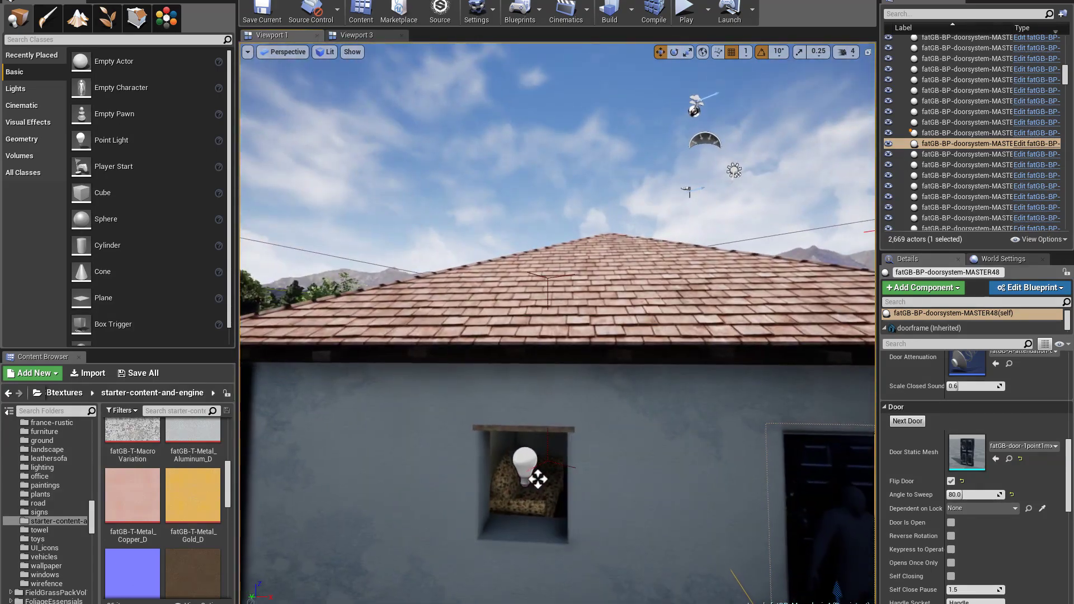
pyautogui.moveTo(557, 323)
pyautogui.mouseDown(button='right')
pyautogui.moveTo(594, 325)
pyautogui.moveTo(545, 327)
pyautogui.mouseUp(button='right')
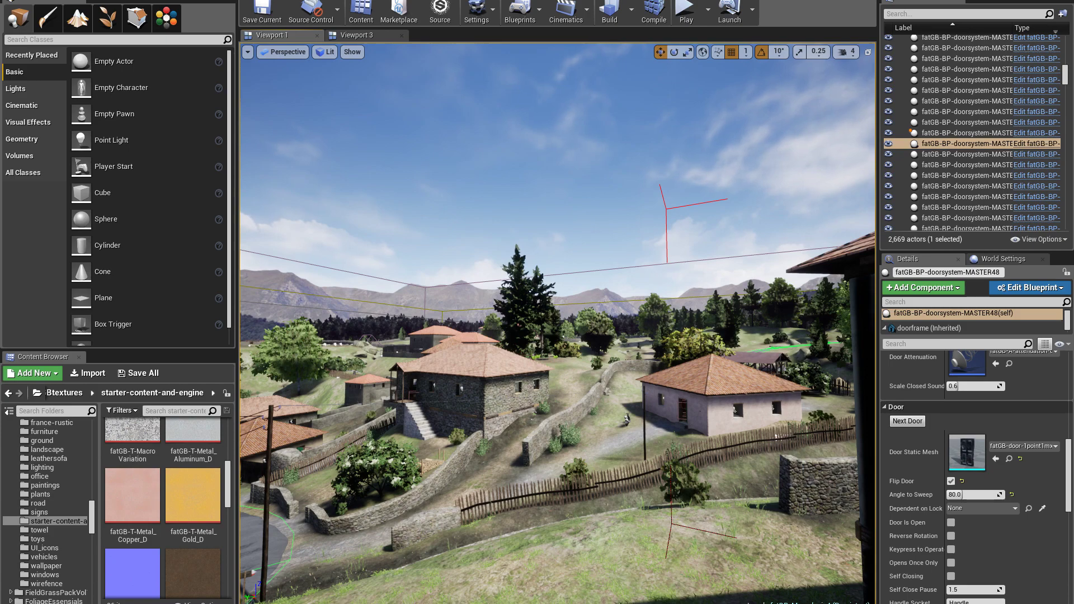
pyautogui.moveTo(545, 326); pyautogui.dragTo(589, 327, button='right')
pyautogui.moveTo(528, 402); pyautogui.dragTo(470, 403, button='right')
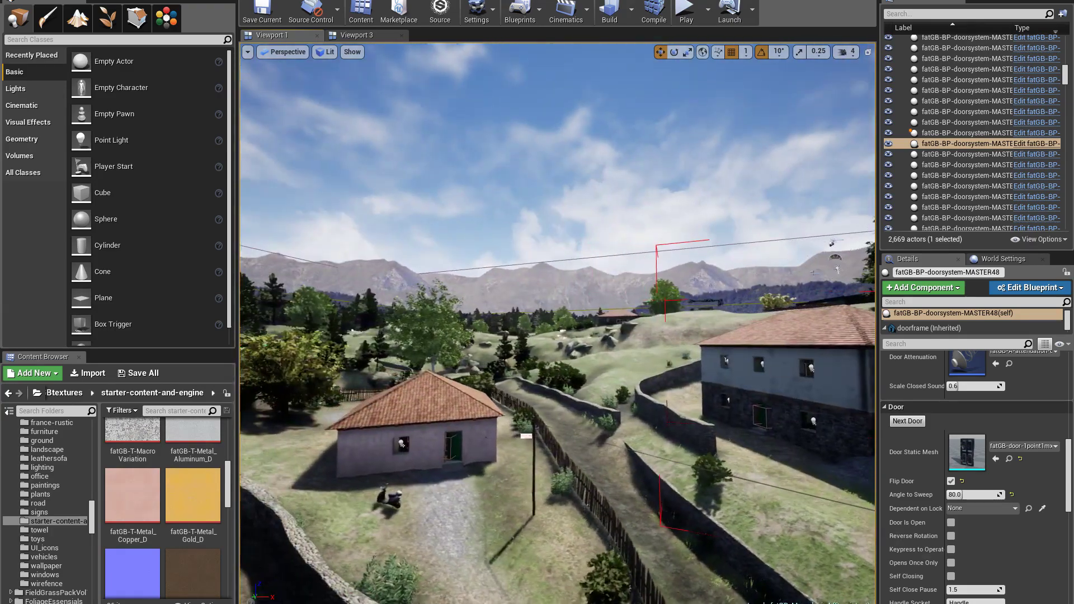
pyautogui.moveTo(668, 363); pyautogui.dragTo(668, 364, button='right')
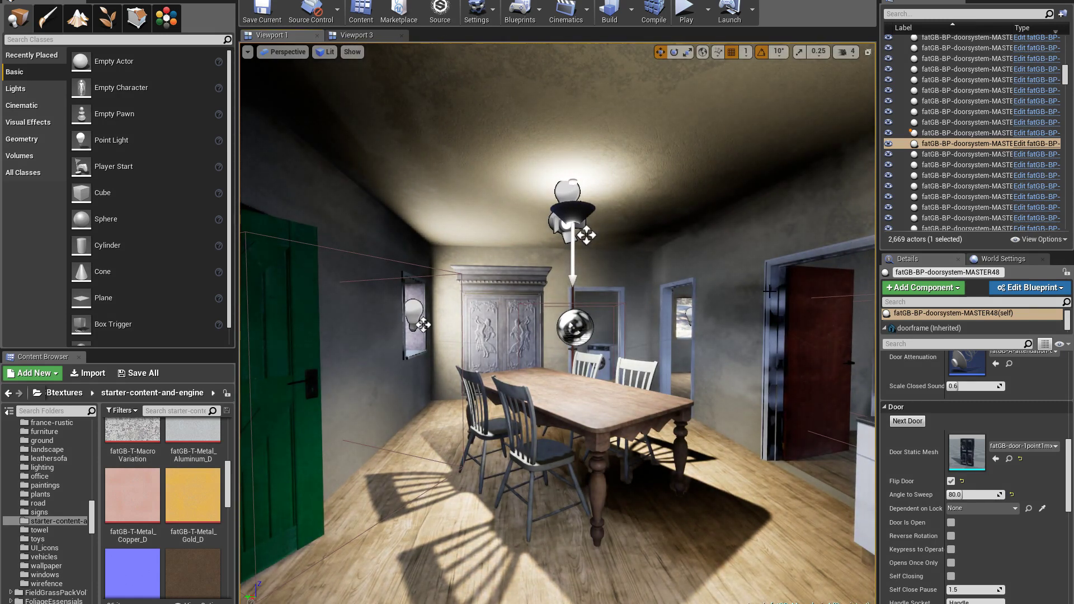
pyautogui.moveTo(667, 364); pyautogui.dragTo(667, 363, button='right')
pyautogui.moveTo(657, 527); pyautogui.dragTo(658, 526, button='right')
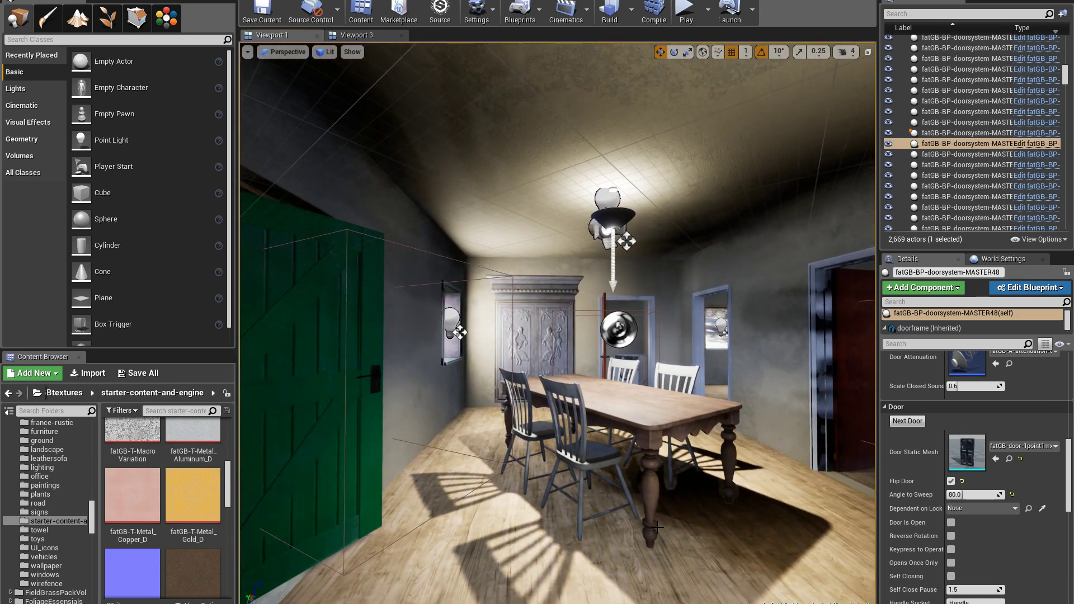
pyautogui.moveTo(657, 527); pyautogui.dragTo(658, 527, button='right')
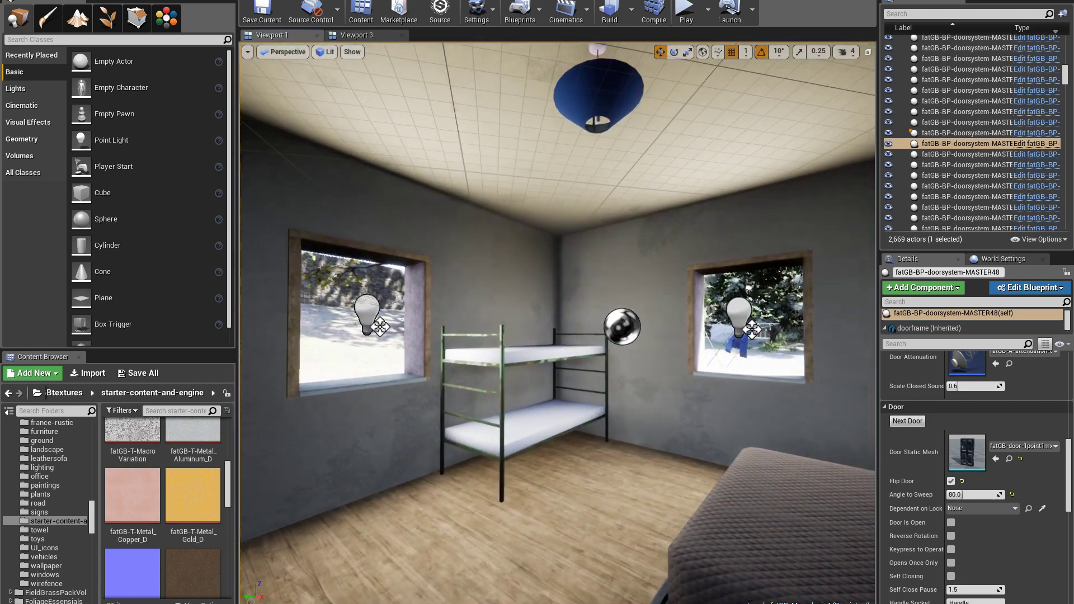
# - Select the rect light in the bedroom window beside the bunk bed and turn on Cast Shadows for it
pyautogui.moveTo(347, 419); pyautogui.dragTo(348, 420, button='right')
pyautogui.click(397, 316)
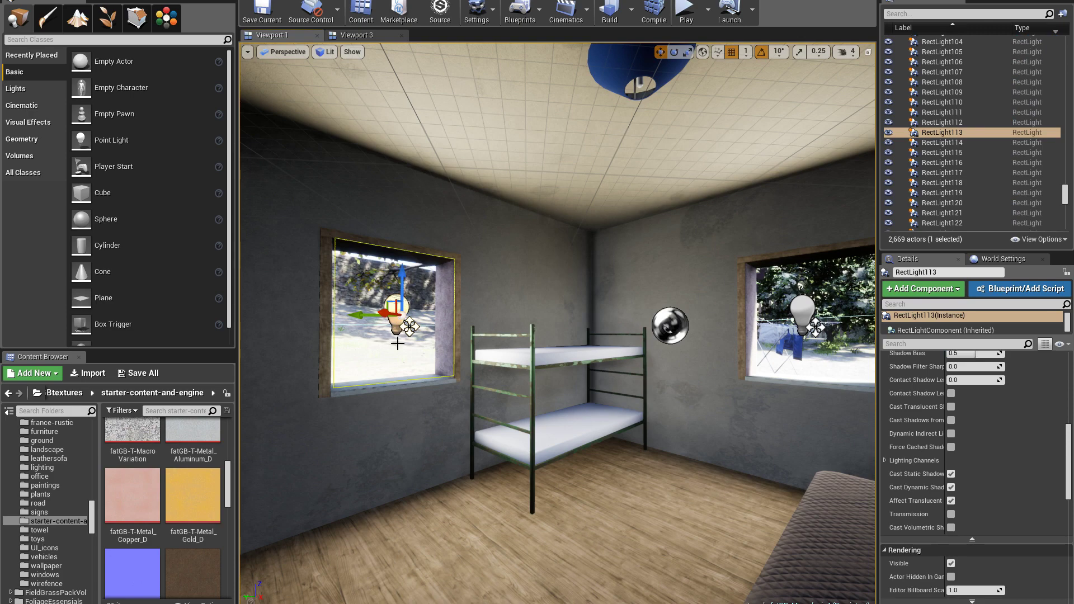
pyautogui.scroll(-5, 987, 505)
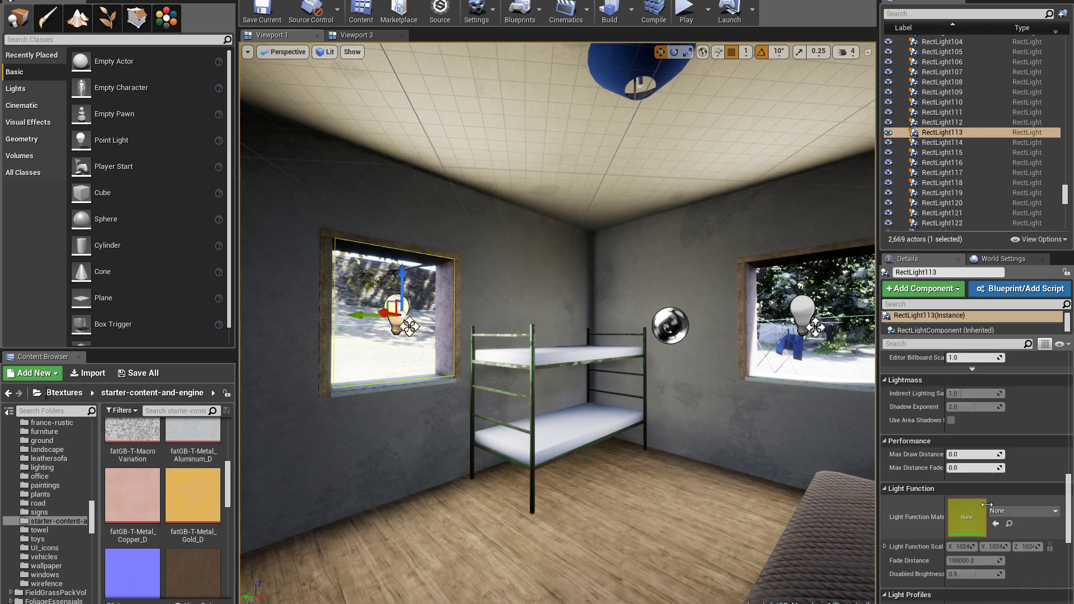
pyautogui.moveTo(568, 575); pyautogui.dragTo(568, 575, button='right')
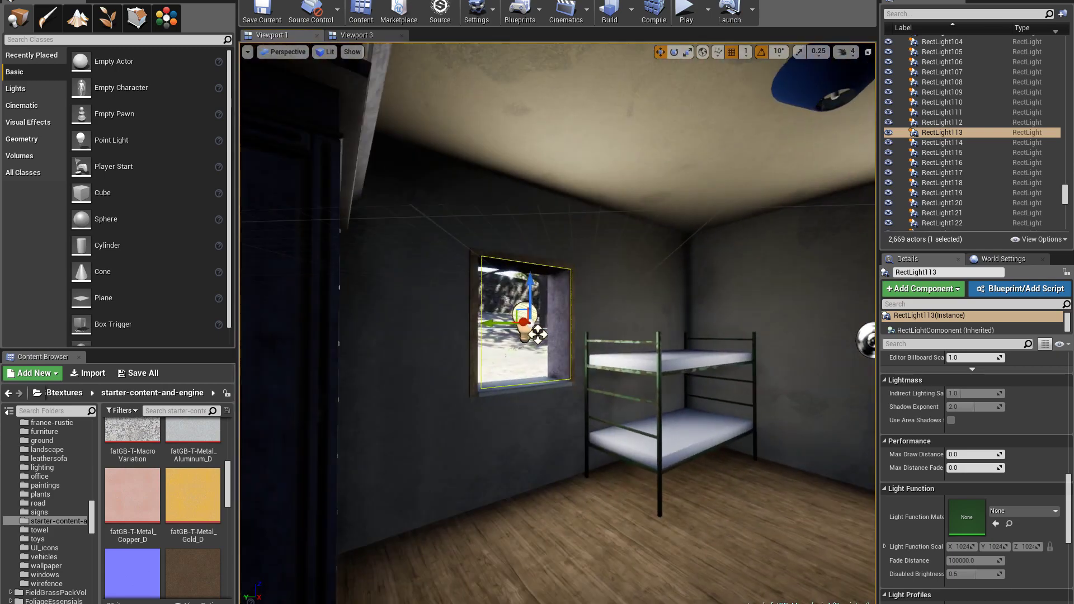
pyautogui.scroll(8, 977, 499)
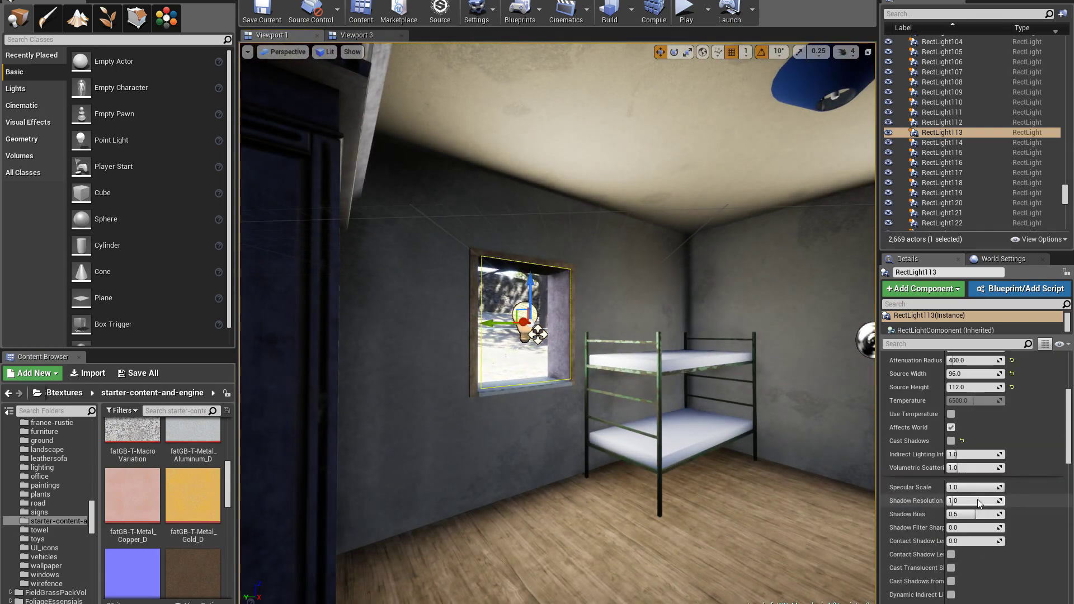
pyautogui.click(951, 495)
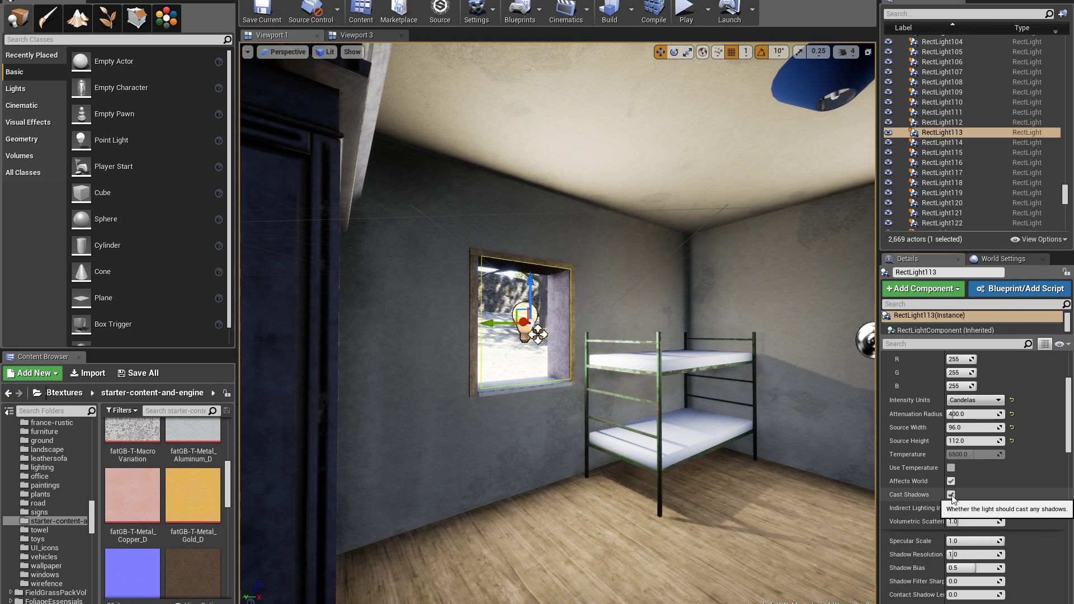
pyautogui.click(950, 495)
pyautogui.click(951, 495)
# - Enable ray-traced distance field shadows on the bedroom window's rect light and examine the shadows in the room
pyautogui.scroll(-4, 973, 499)
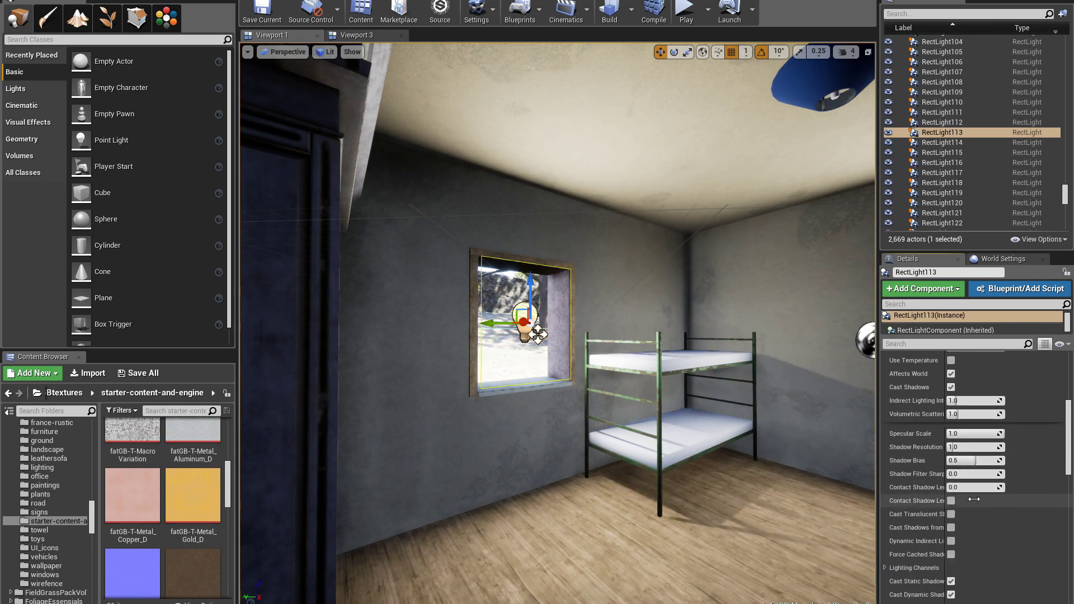
pyautogui.scroll(-10, 973, 499)
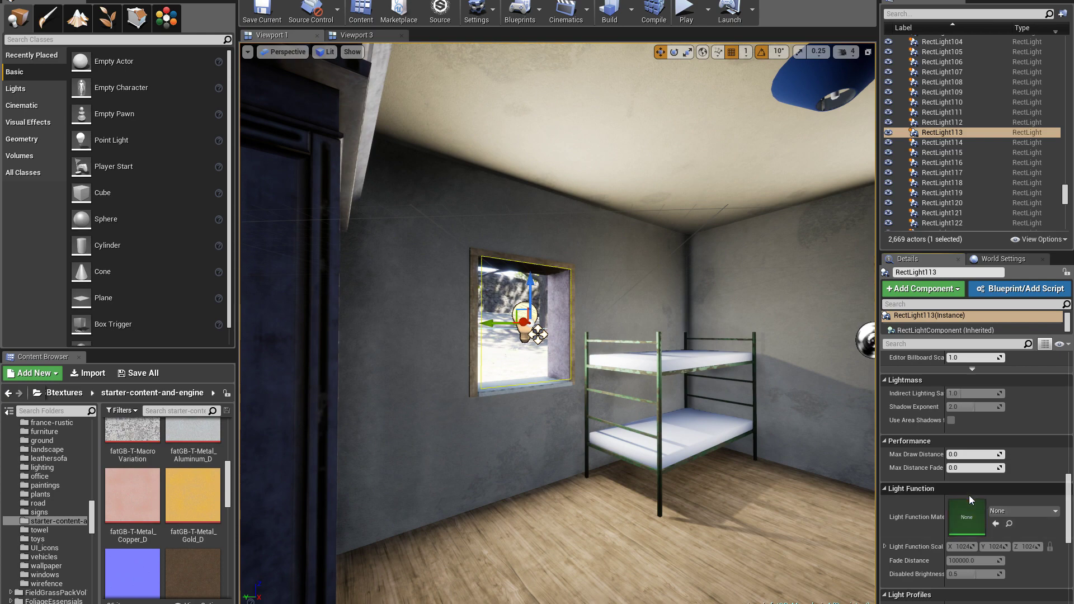
pyautogui.scroll(-5, 969, 495)
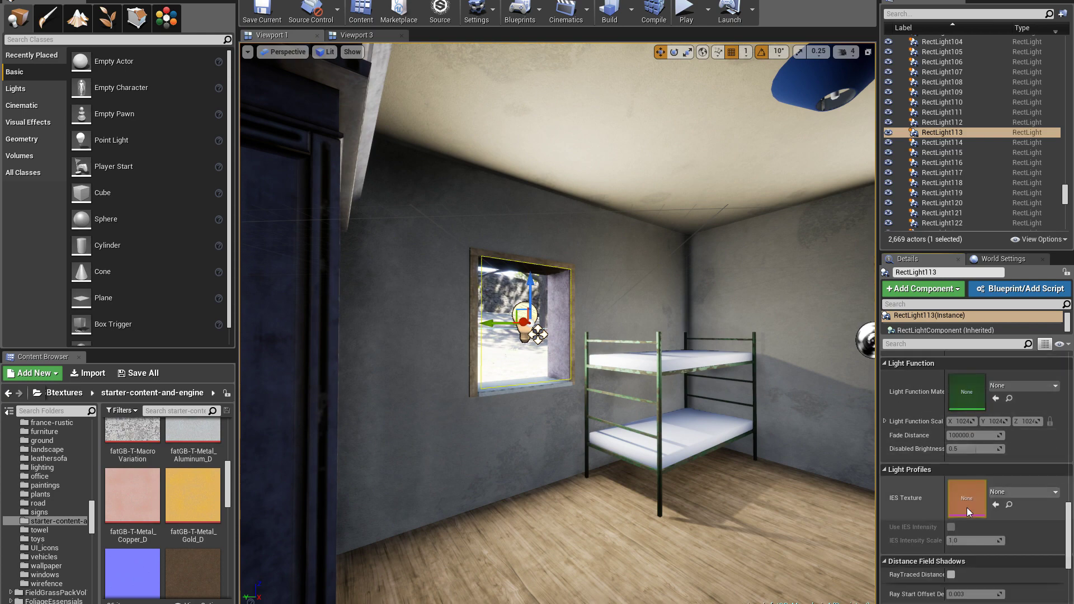
pyautogui.scroll(-1, 967, 507)
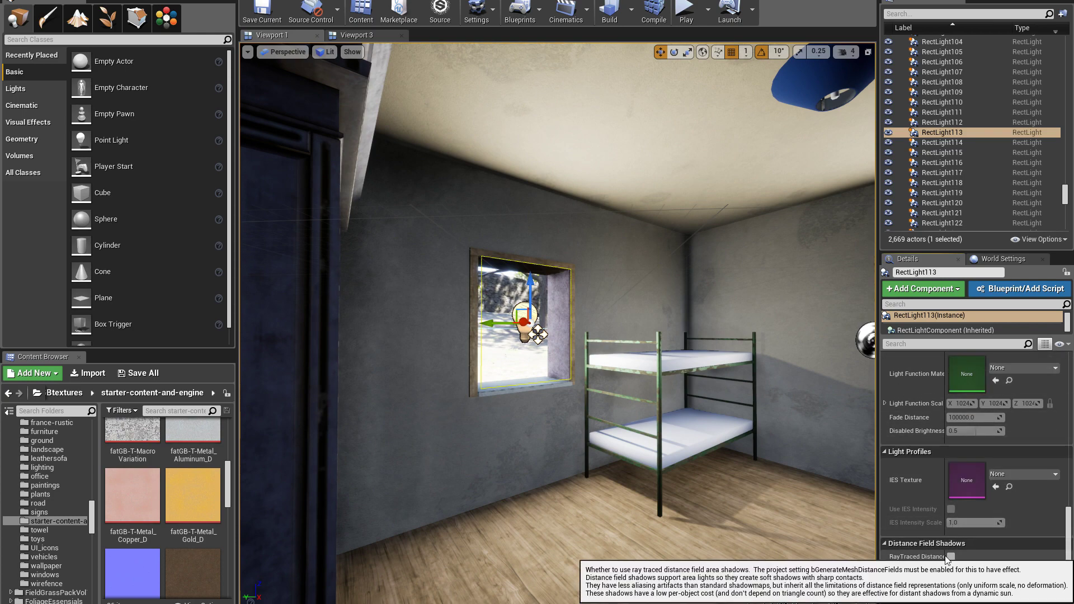
pyautogui.click(951, 557)
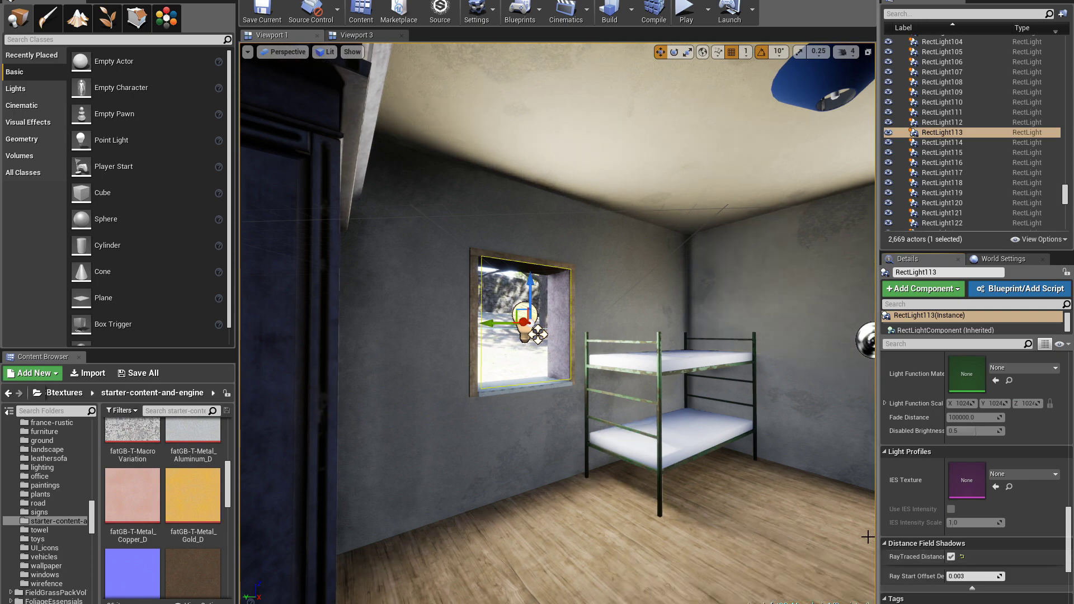
pyautogui.moveTo(664, 522); pyautogui.dragTo(808, 551, button='right')
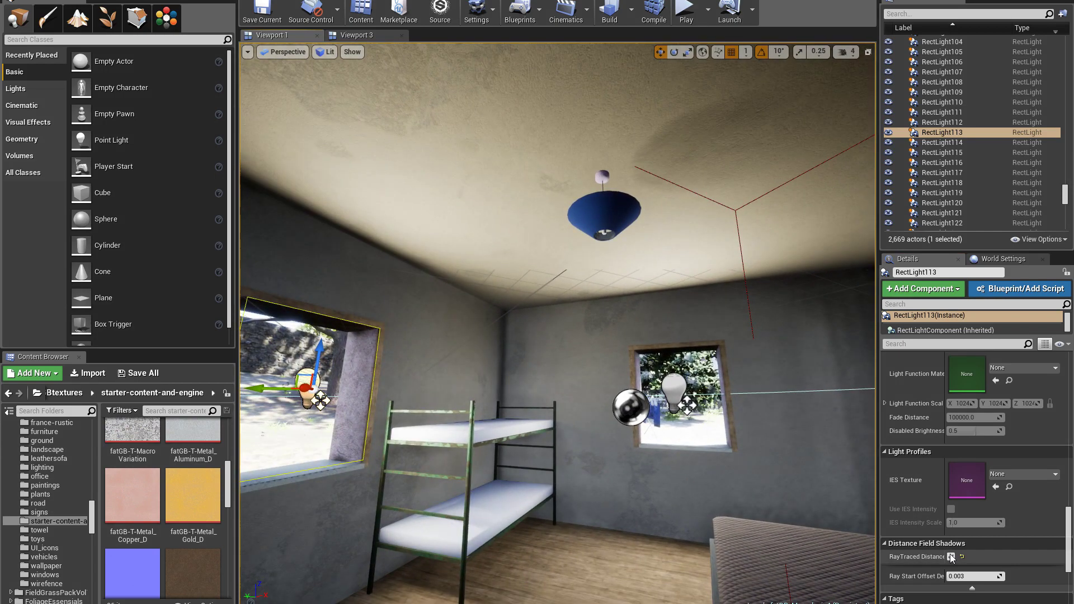
# - Turn off Cast Shadows for the bedroom window's rect light
pyautogui.scroll(5, 939, 478)
pyautogui.scroll(10, 940, 479)
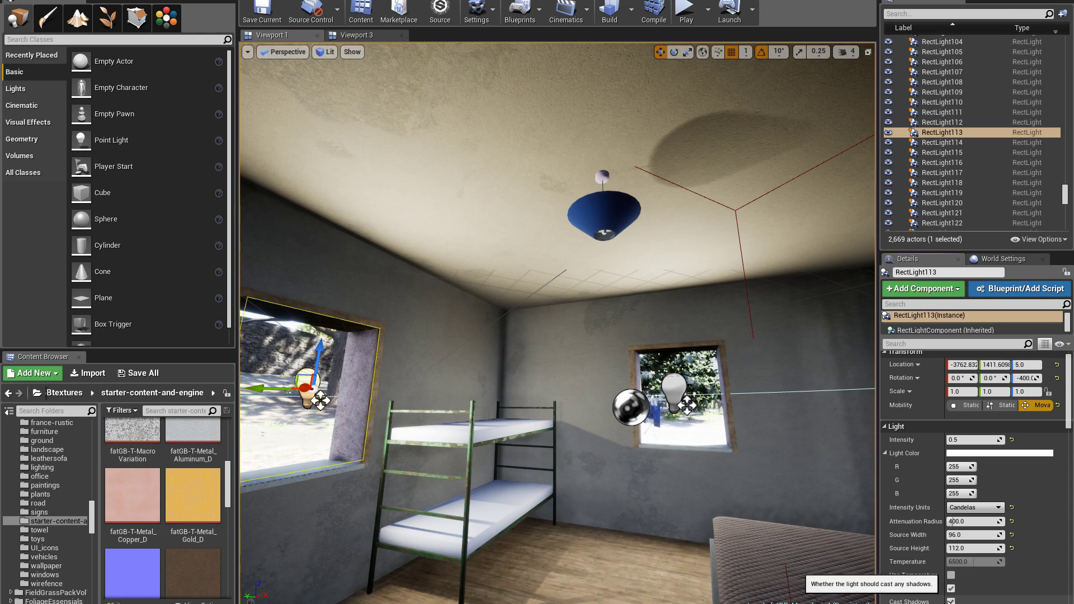
pyautogui.click(950, 601)
# - Search the world settings for "force" to review the option that forces no precomputed lighting
pyautogui.moveTo(596, 522); pyautogui.dragTo(464, 576, button='right')
pyautogui.press('w')
pyautogui.moveTo(525, 326); pyautogui.dragTo(453, 335, button='right')
pyautogui.moveTo(409, 244); pyautogui.dragTo(392, 277, button='right')
pyautogui.moveTo(492, 284); pyautogui.dragTo(490, 258, button='right')
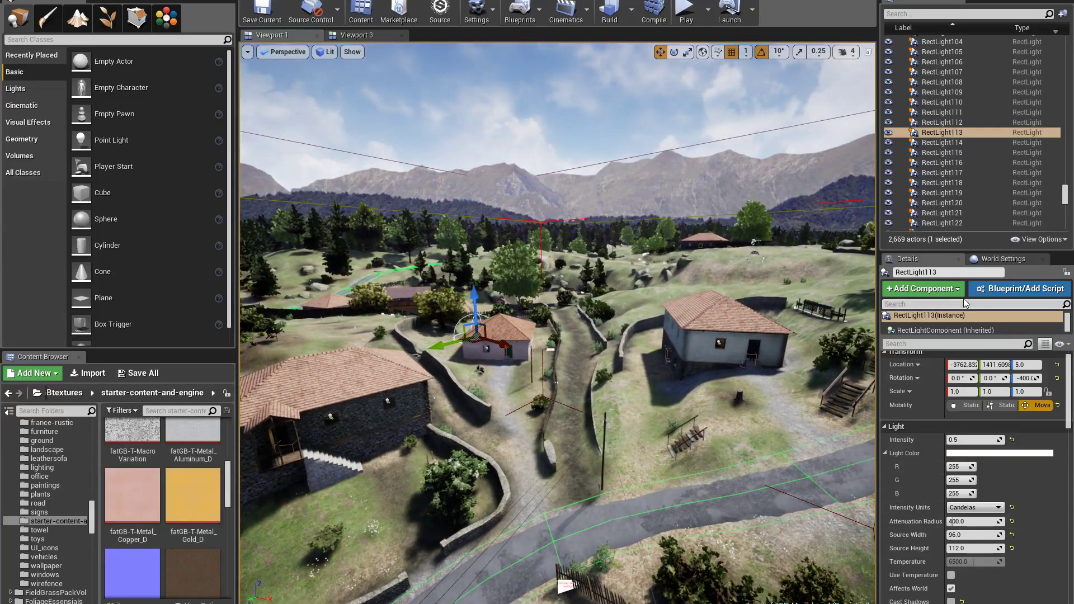
pyautogui.click(988, 262)
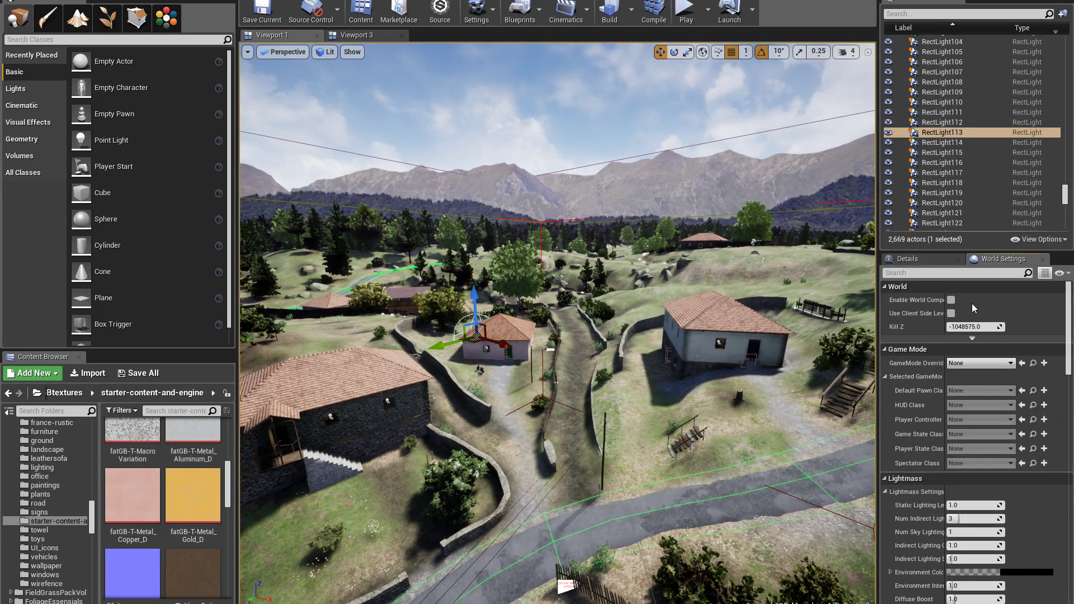
pyautogui.click(941, 274)
pyautogui.write('force')
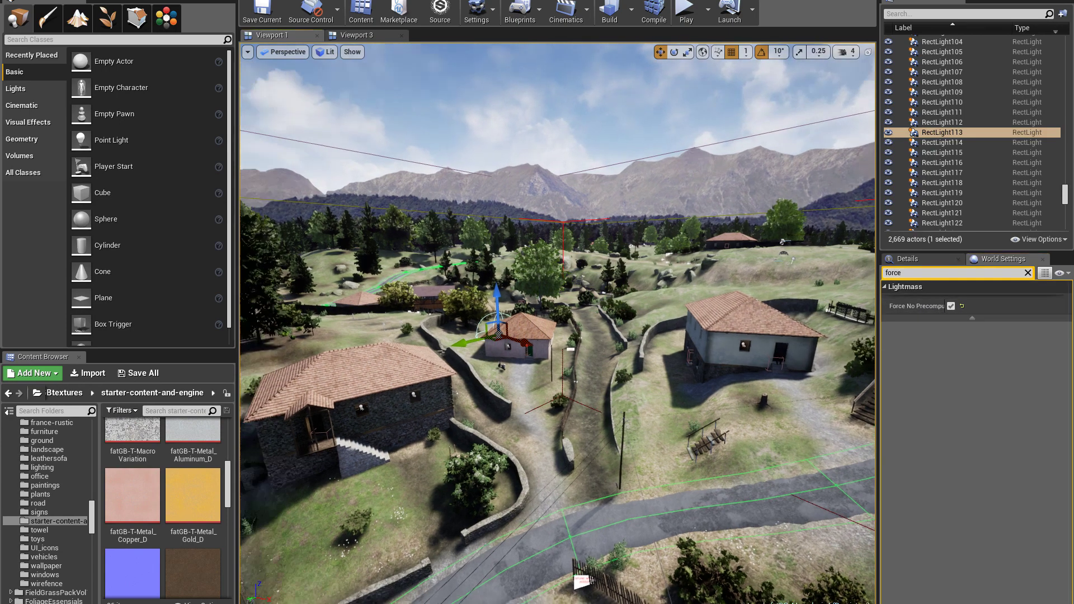
# - Inspect the stone houses' exteriors up close and from the front, and select the landscape in front of the staircase
pyautogui.moveTo(792, 467); pyautogui.dragTo(698, 204)
pyautogui.moveTo(558, 323); pyautogui.dragTo(814, 425, button='right')
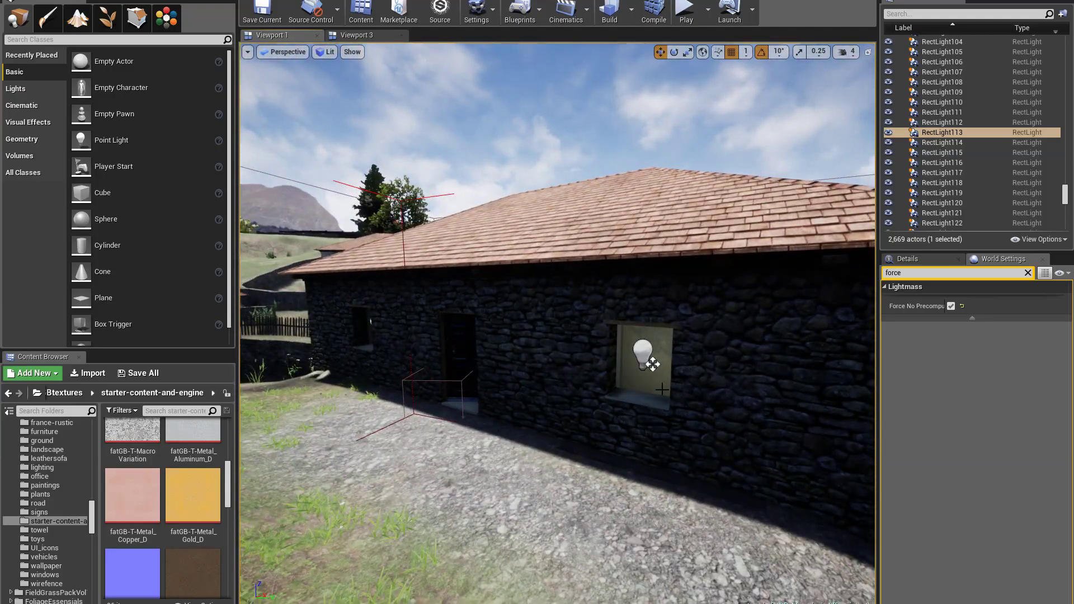
pyautogui.moveTo(557, 321)
pyautogui.mouseDown(button='right')
pyautogui.moveTo(585, 321)
pyautogui.moveTo(548, 320)
pyautogui.mouseUp(button='right')
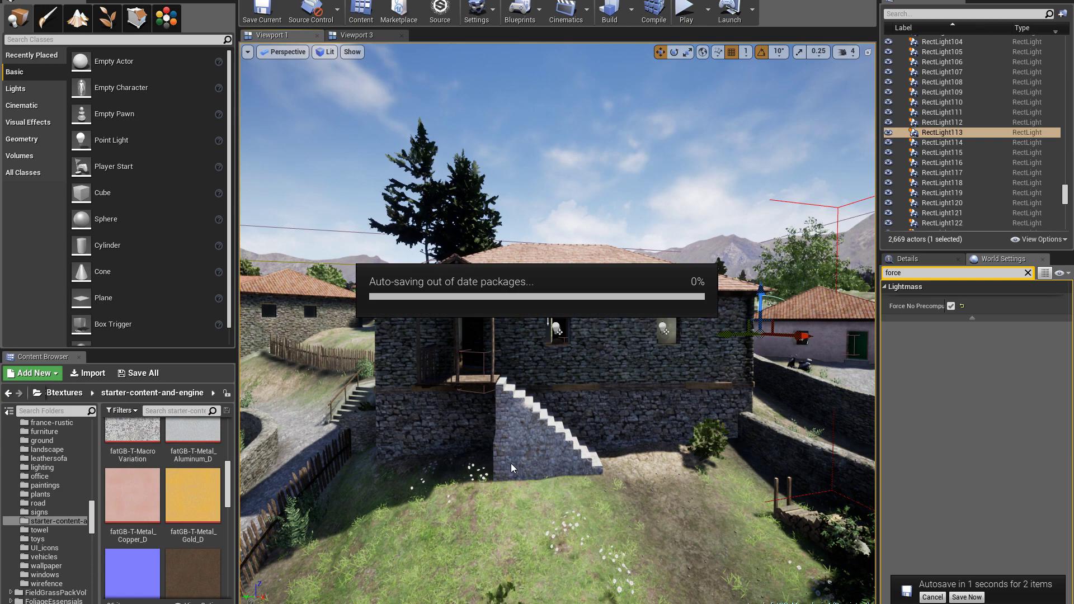
pyautogui.click(512, 463)
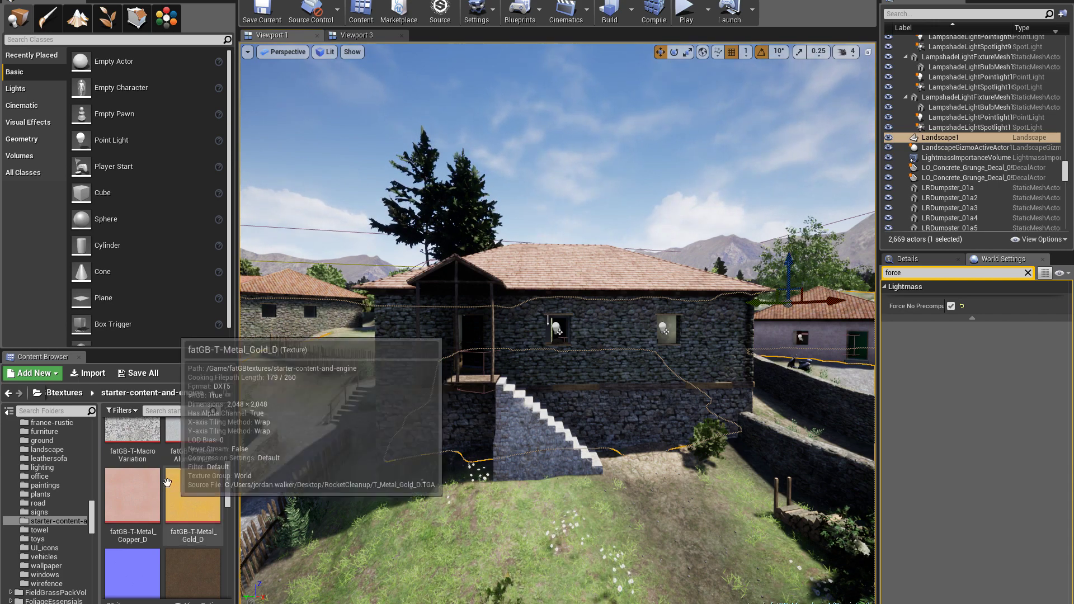
# - Select the fatGB-T-Macro Variation texture and look through the neighbouring concrete and metal textures
pyautogui.click(133, 434)
pyautogui.scroll(2, 130, 561)
pyautogui.moveTo(129, 562)
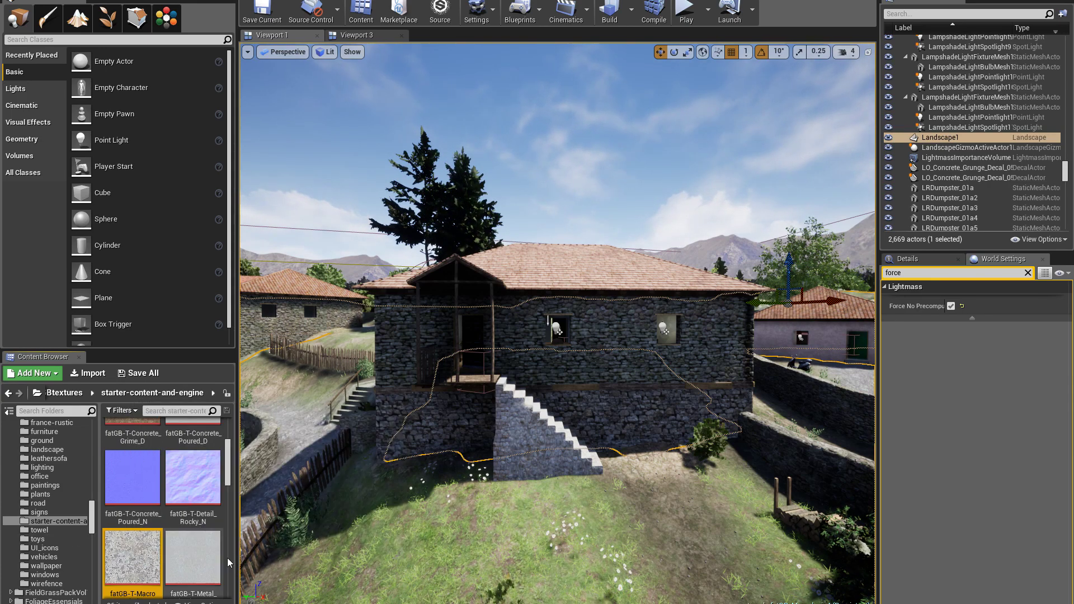
# - Open the fatGB-T-Macro Variation texture in the Reference Viewer and maximize its window
pyautogui.scroll(-2, 230, 495)
pyautogui.scroll(2, 230, 495)
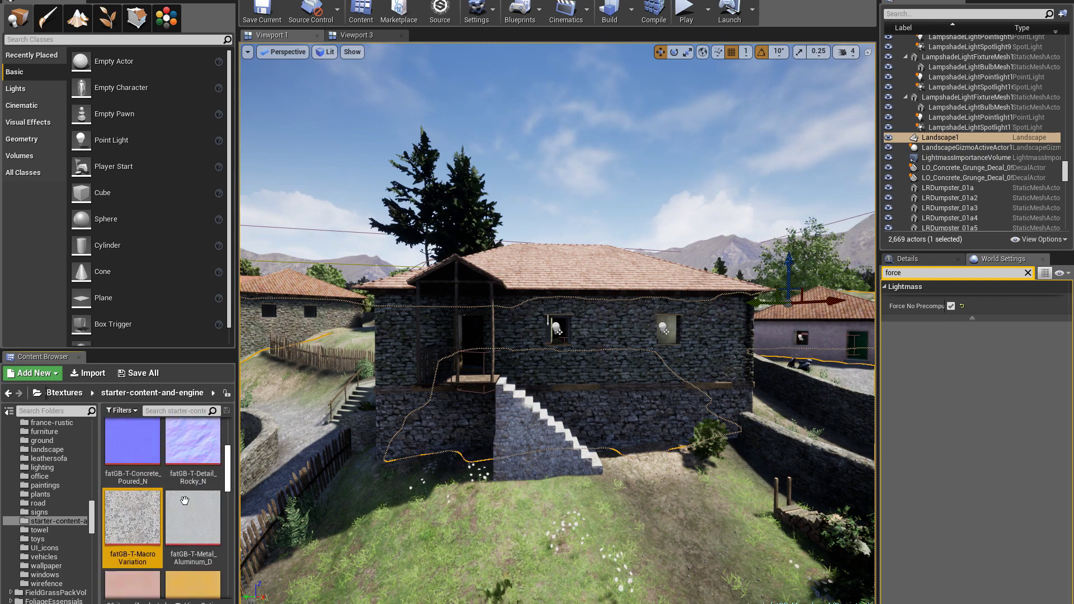
pyautogui.moveTo(205, 528)
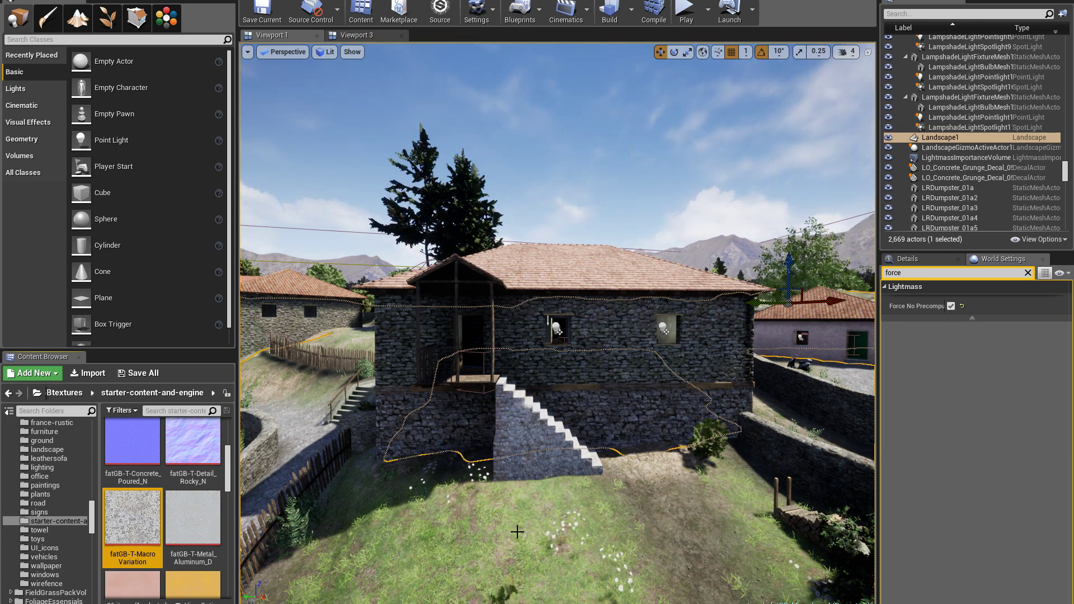
pyautogui.rightClick(124, 534)
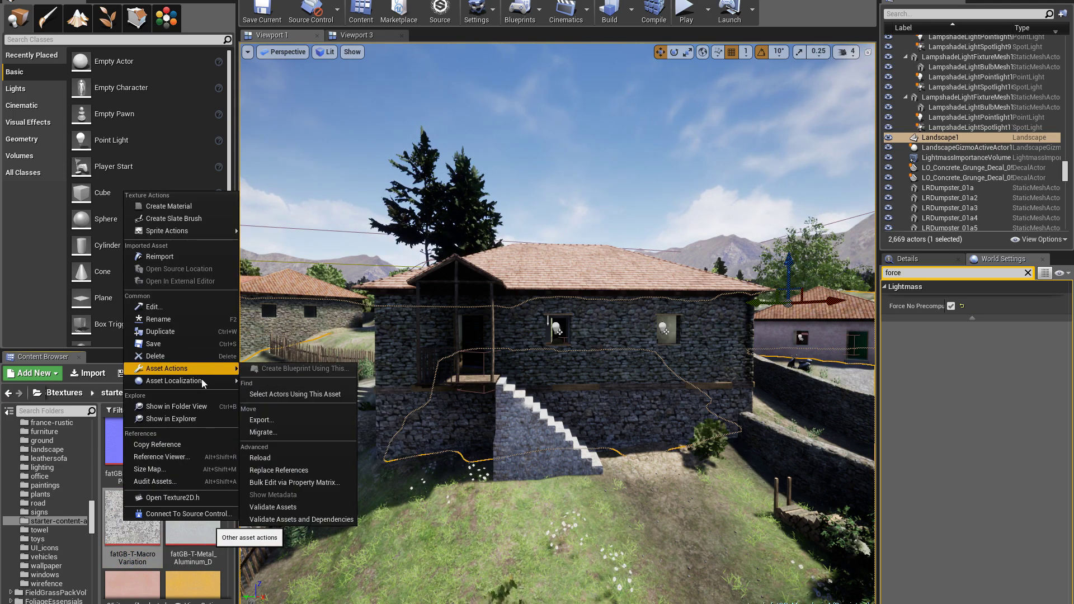
pyautogui.click(177, 457)
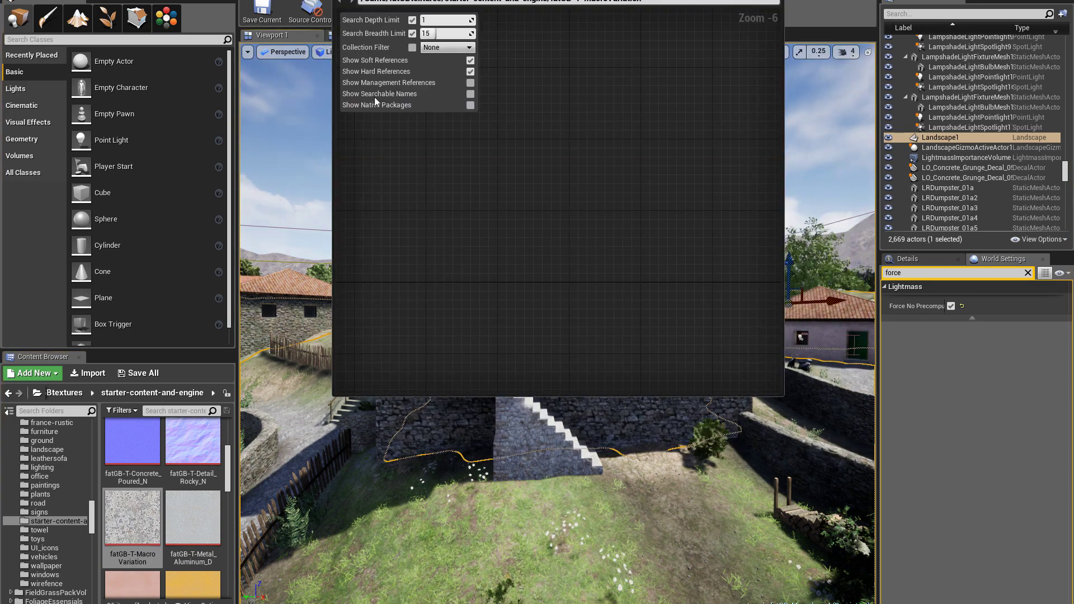
pyautogui.press('super+Up')
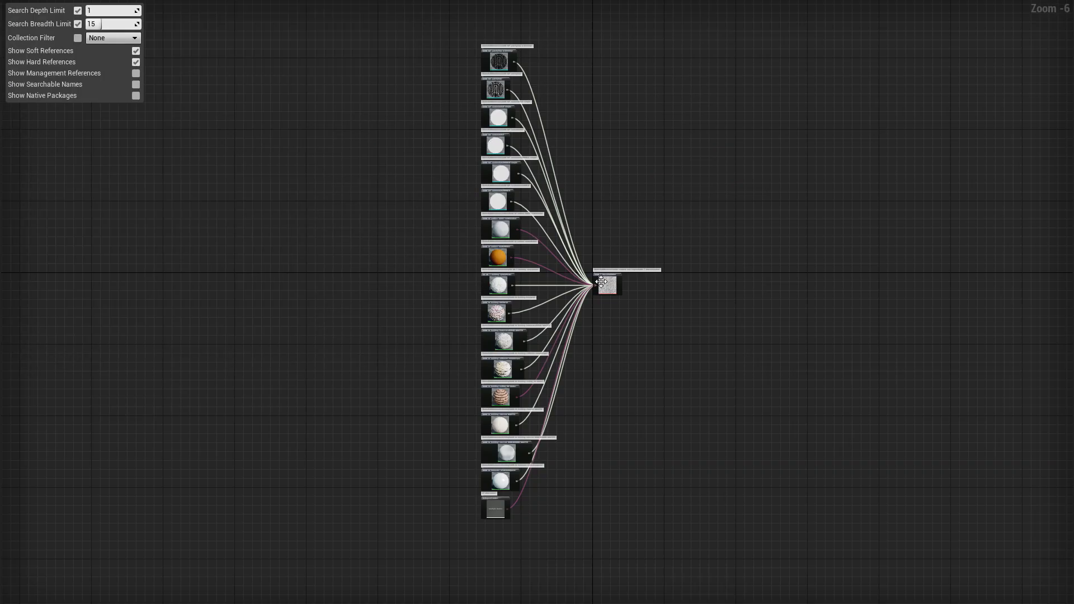
# - Look through the fabric and building materials that reference the macro variation texture, down to the collapsed nodes
pyautogui.scroll(6, 601, 281)
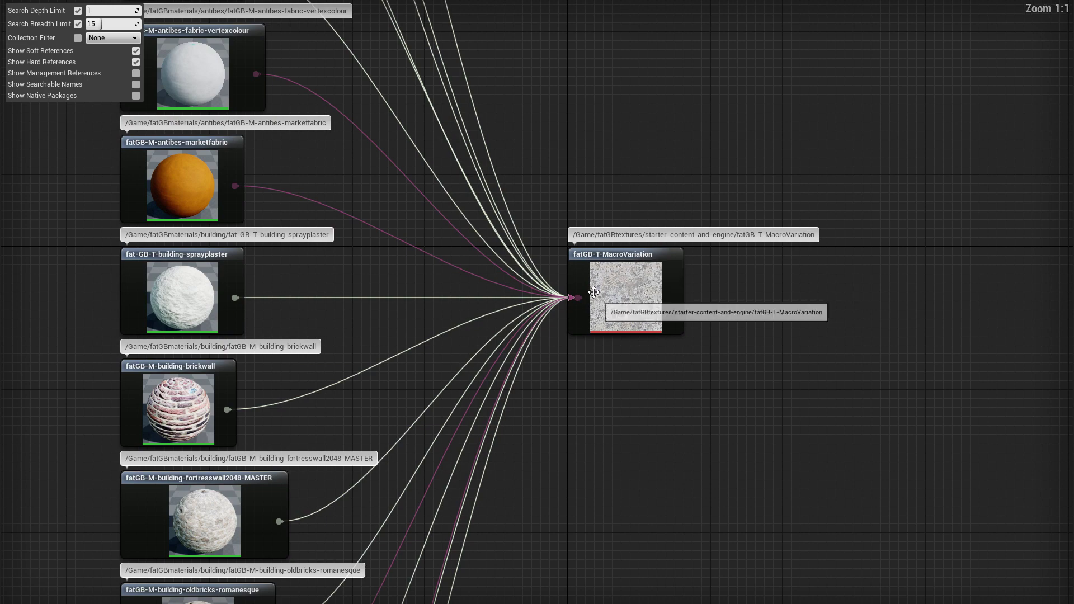
pyautogui.moveTo(24, 336); pyautogui.dragTo(256, 386, button='right')
pyautogui.moveTo(239, 504); pyautogui.dragTo(235, 396, button='right')
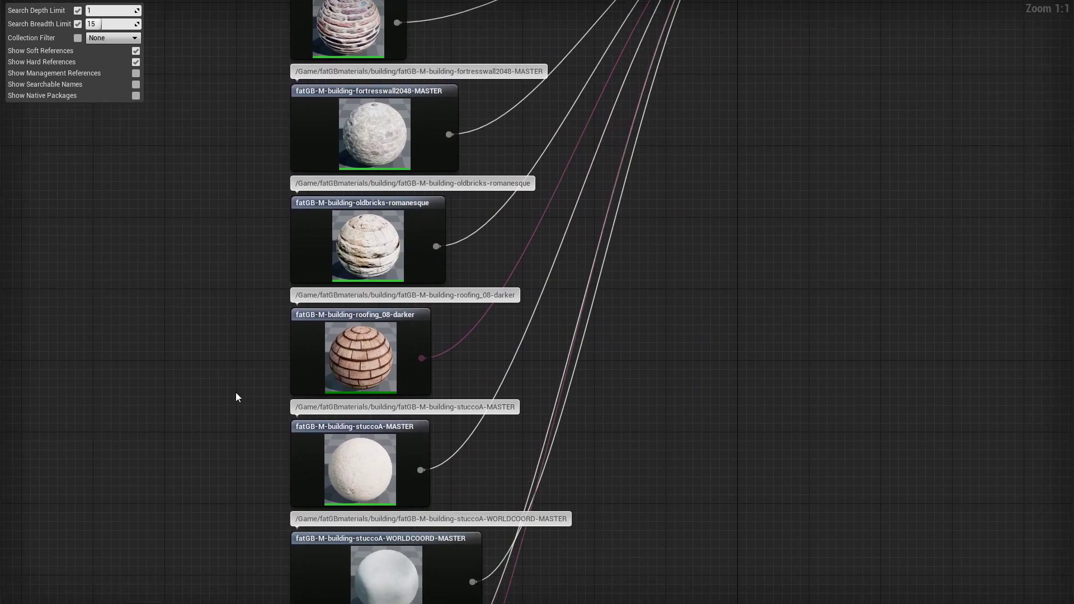
pyautogui.moveTo(253, 582); pyautogui.dragTo(249, 479, button='right')
pyautogui.scroll(-2, 238, 370)
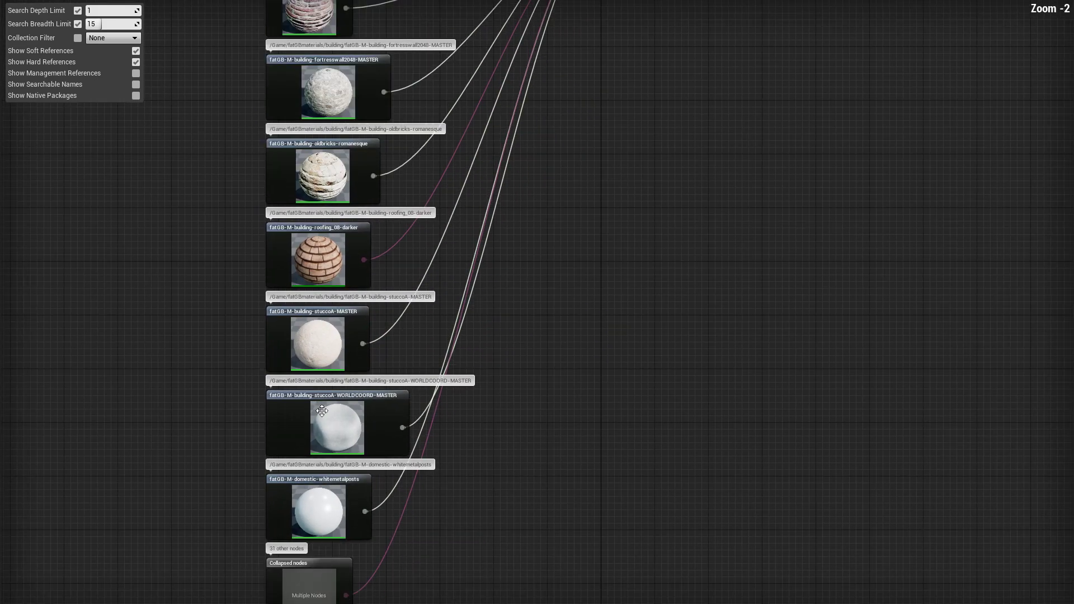
# - Re-center the reference graph on fatGB-M-building-stuccoA-WORLDCOORD-MASTER and select its BreakOutFloat3Components dependency
pyautogui.doubleClick(330, 424)
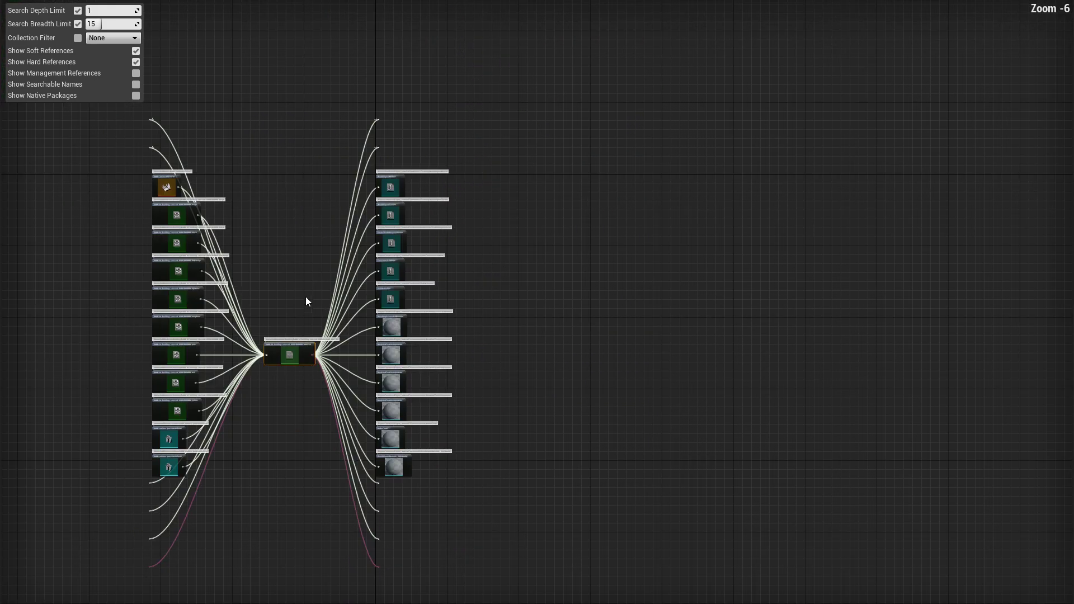
pyautogui.scroll(3, 325, 372)
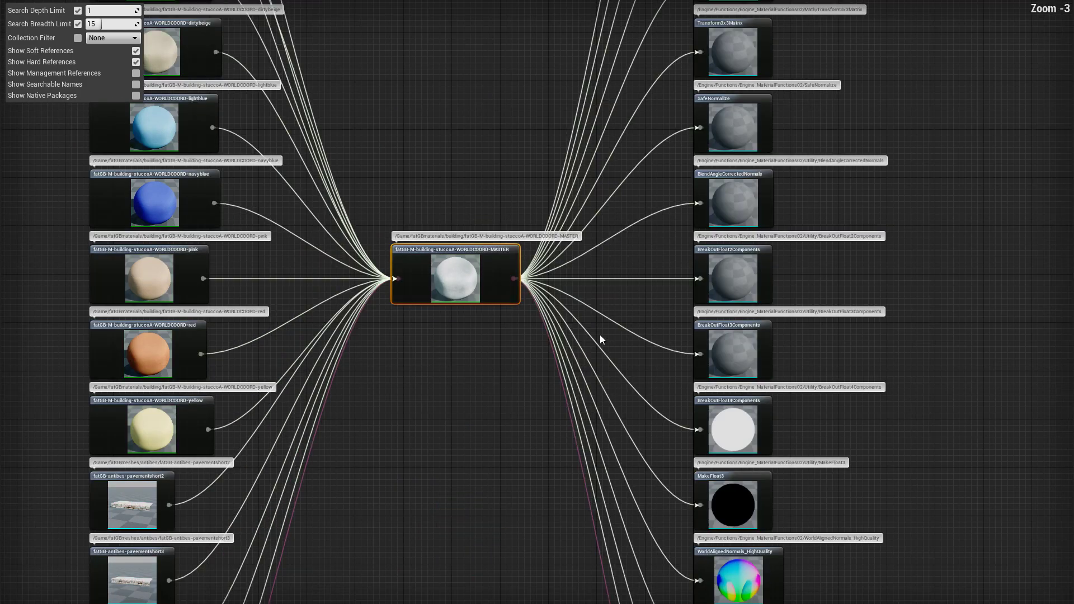
pyautogui.scroll(1, 706, 345)
pyautogui.scroll(2, 749, 322)
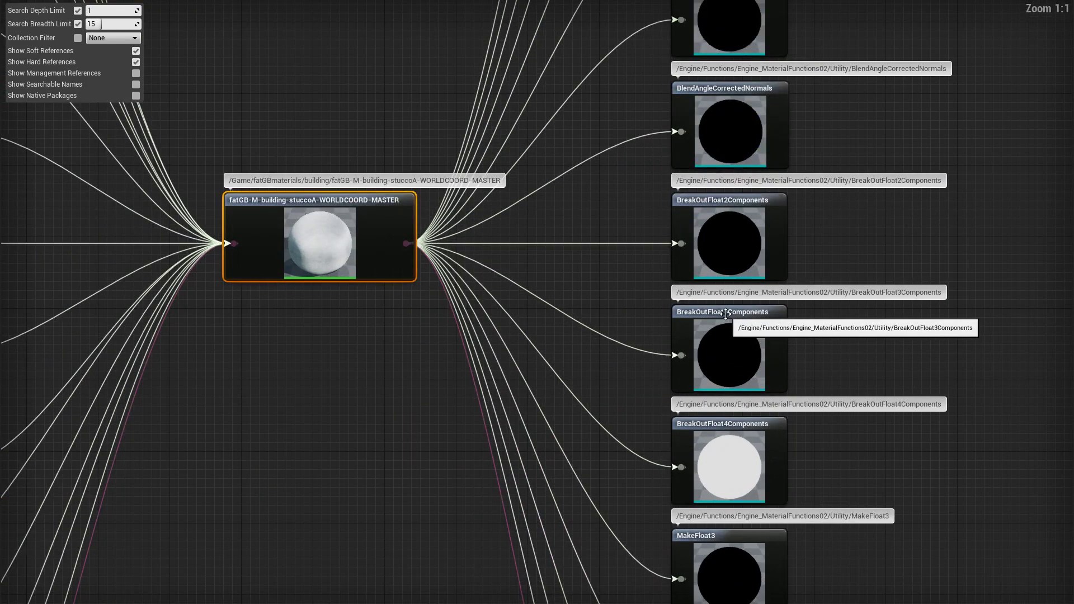
pyautogui.click(752, 332)
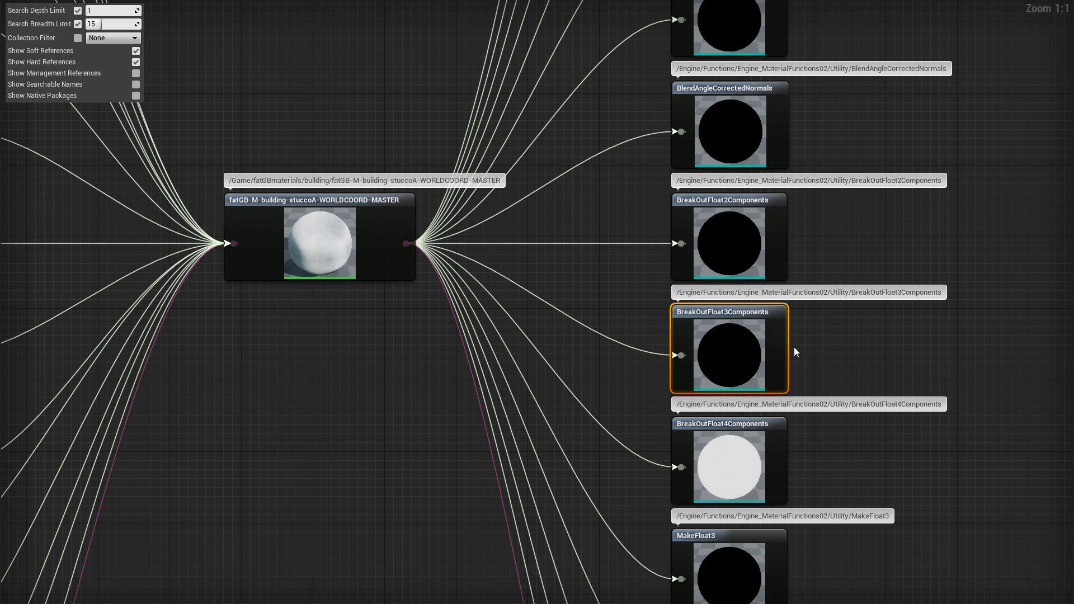
# - Examine the stucco master material's remaining dependencies, selecting its stuccoA COLOR-OCC and NRM textures
pyautogui.moveTo(915, 373); pyautogui.dragTo(838, 209, button='right')
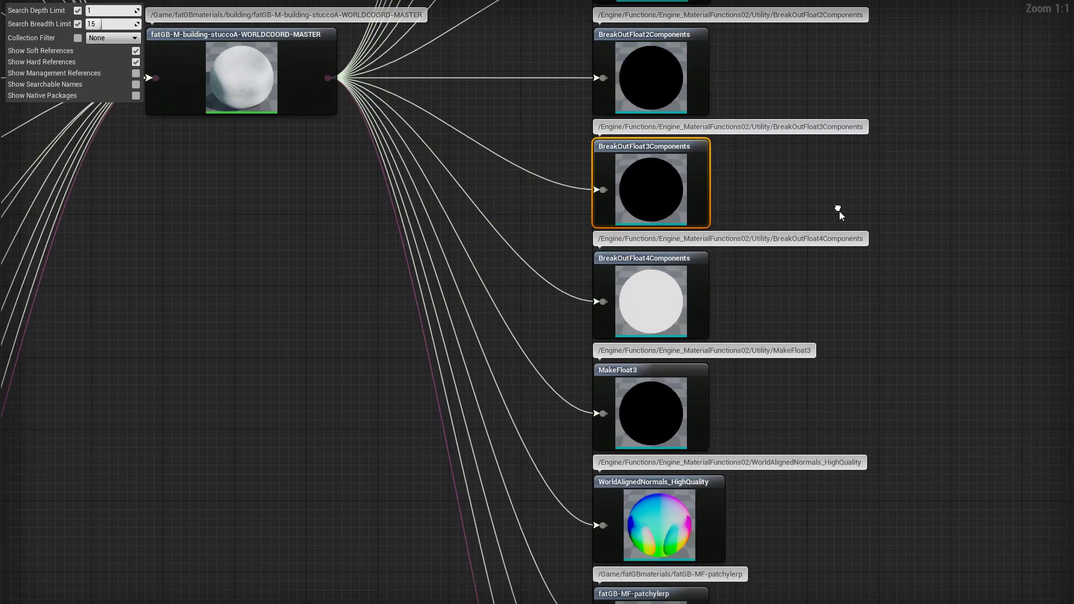
pyautogui.moveTo(903, 425); pyautogui.dragTo(881, 221, button='right')
pyautogui.moveTo(889, 389); pyautogui.dragTo(878, 331, button='right')
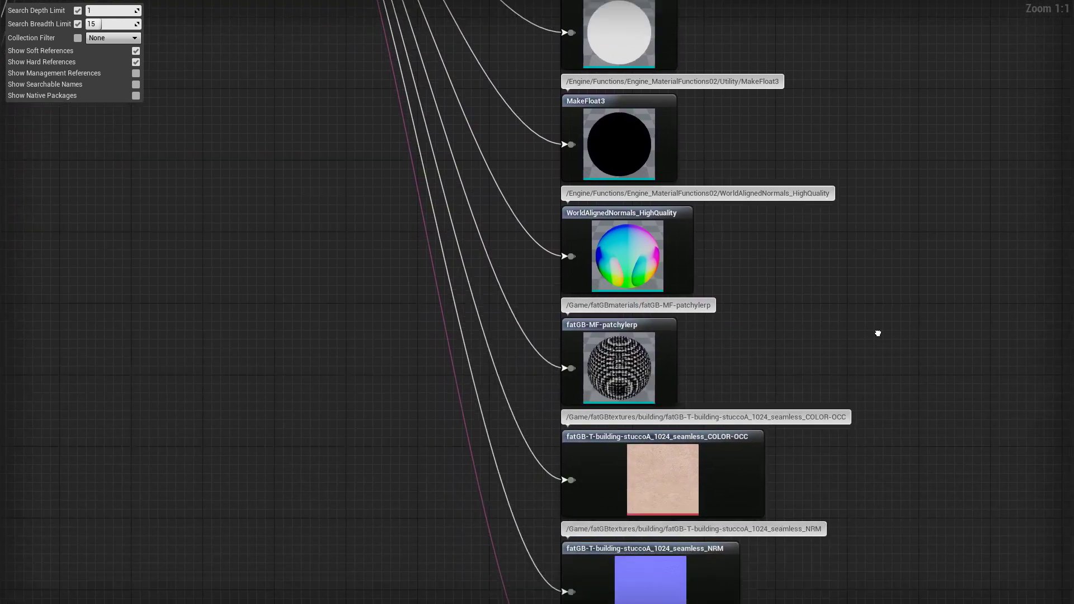
pyautogui.moveTo(867, 453); pyautogui.dragTo(854, 362, button='right')
pyautogui.moveTo(857, 426); pyautogui.dragTo(856, 371, button='right')
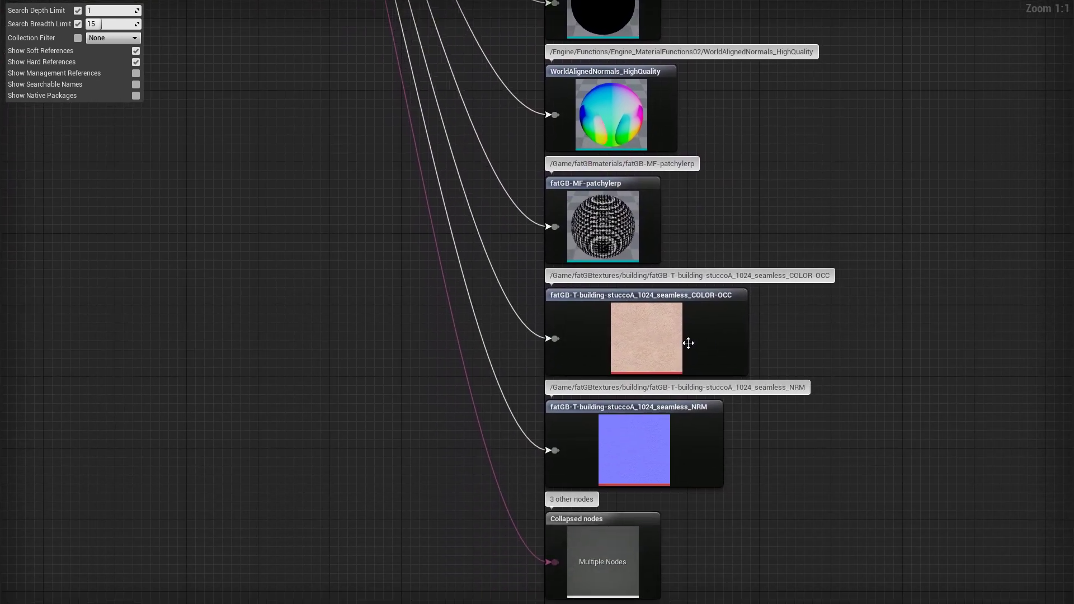
pyautogui.click(688, 340)
pyautogui.click(674, 431)
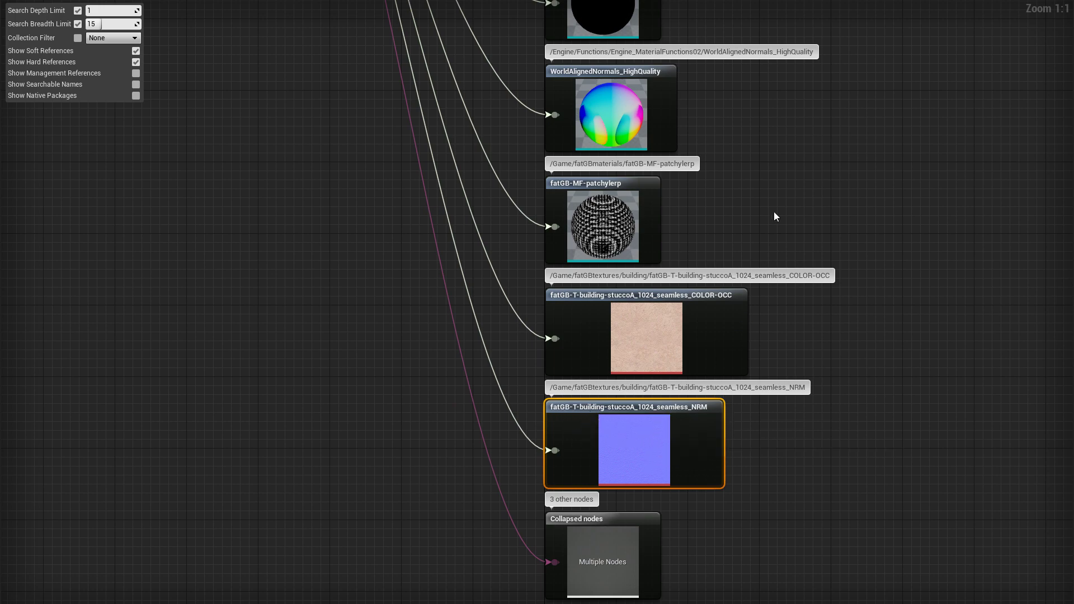
pyautogui.scroll(-3, 774, 210)
pyautogui.moveTo(766, 176); pyautogui.dragTo(744, 529, button='right')
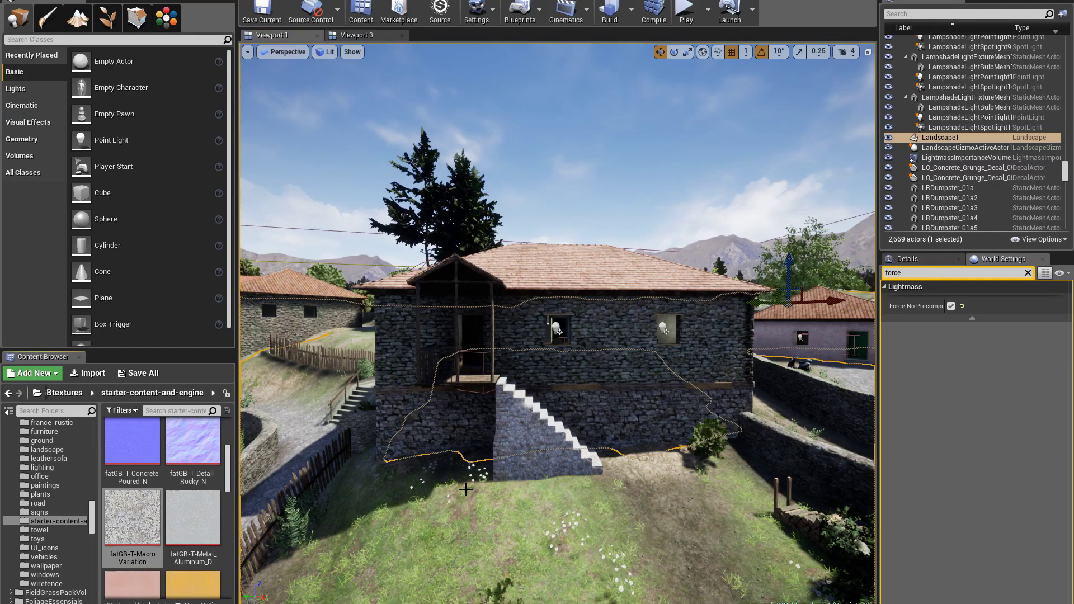
# - Switch to the Epic Games Launcher, open the MacedoniaWalkable project and view the house with the wooden porch from outside
pyautogui.moveTo(477, 510); pyautogui.dragTo(467, 492)
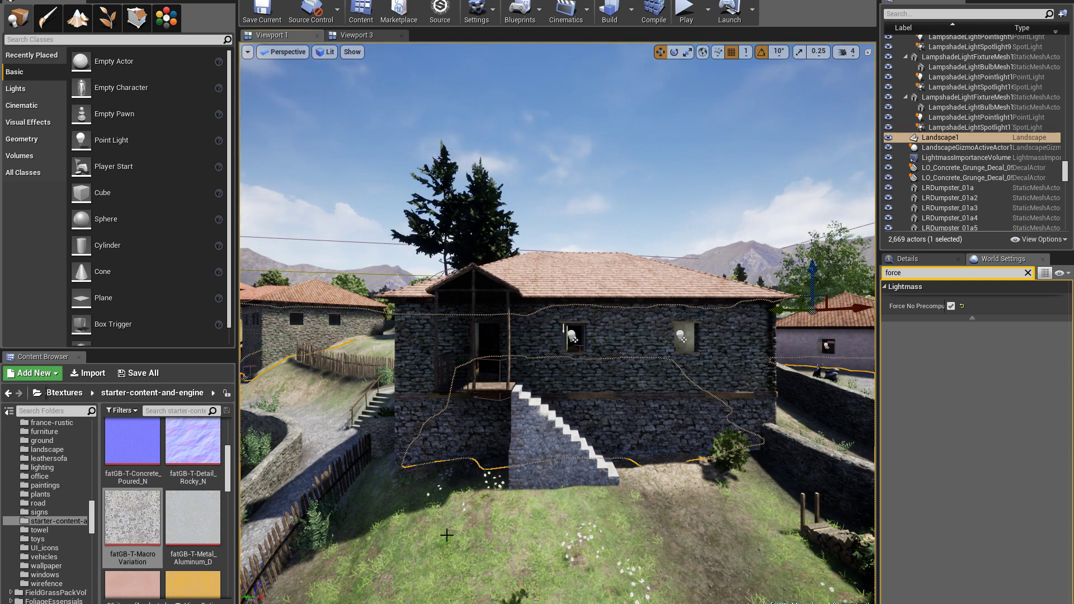
pyautogui.moveTo(322, 601)
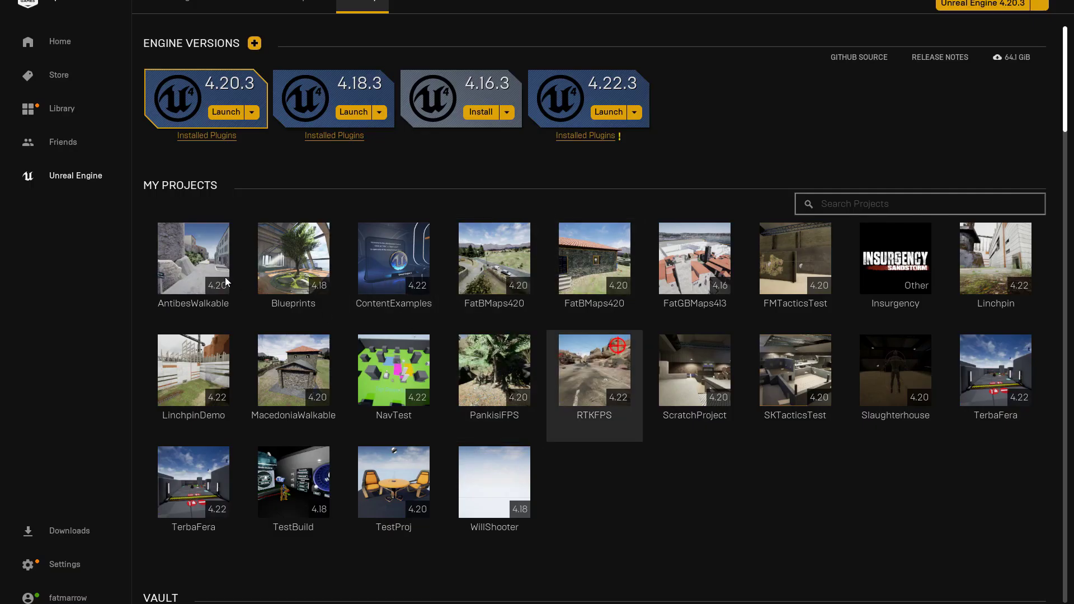
pyautogui.doubleClick(281, 384)
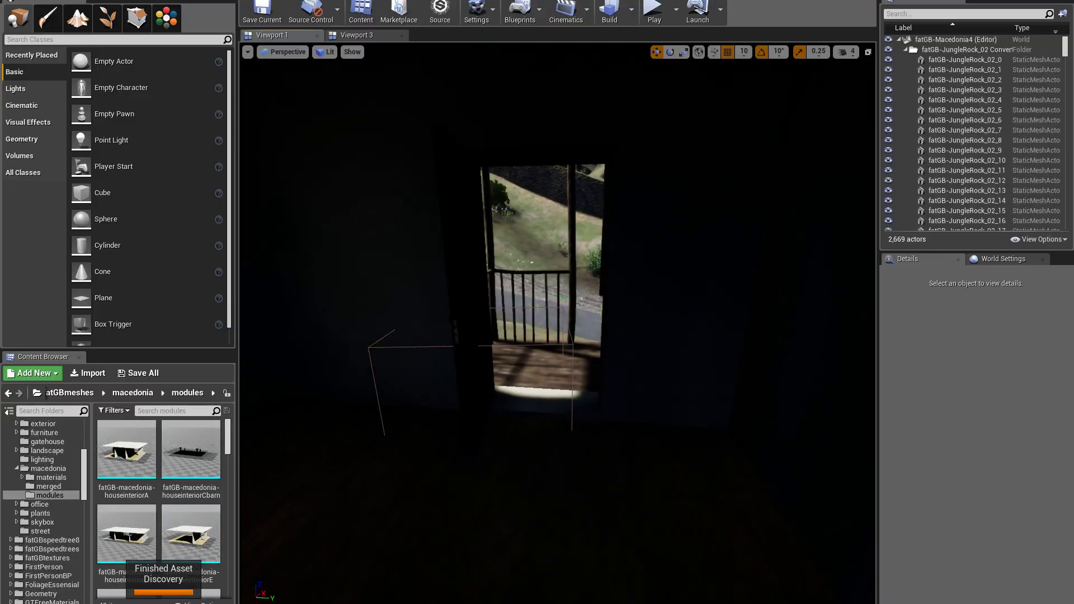
pyautogui.press('Down')
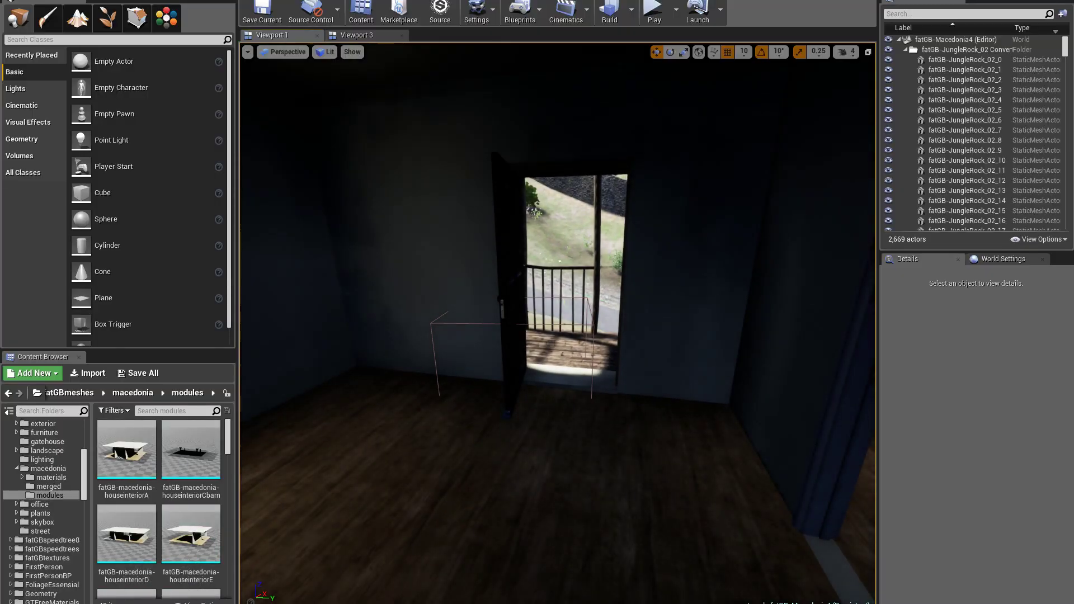
pyautogui.press('Left')
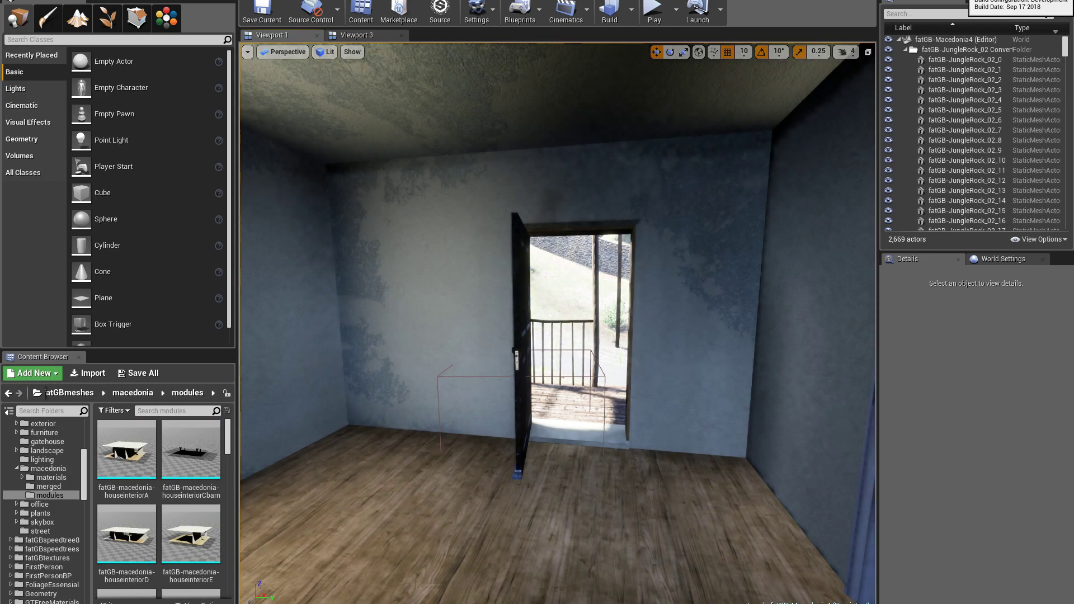
pyautogui.moveTo(576, 380); pyautogui.dragTo(314, 376, button='right')
pyautogui.press('w')
# - Collapse the fatGBmeshes folder and open the Blueprints folder inside FirstPersonBP
pyautogui.scroll(5, 36, 522)
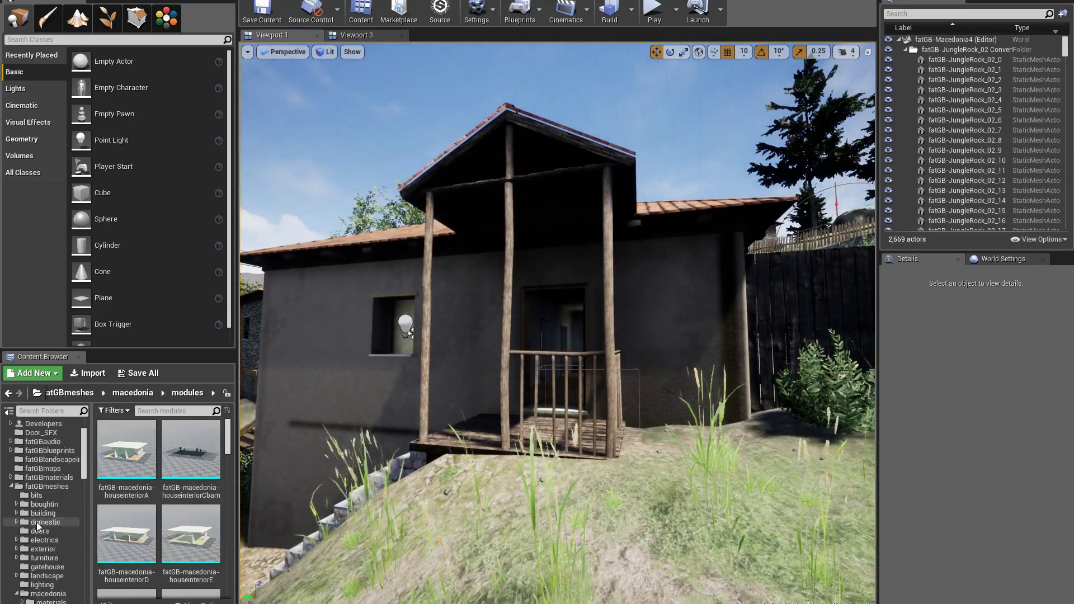
pyautogui.scroll(-1, 53, 544)
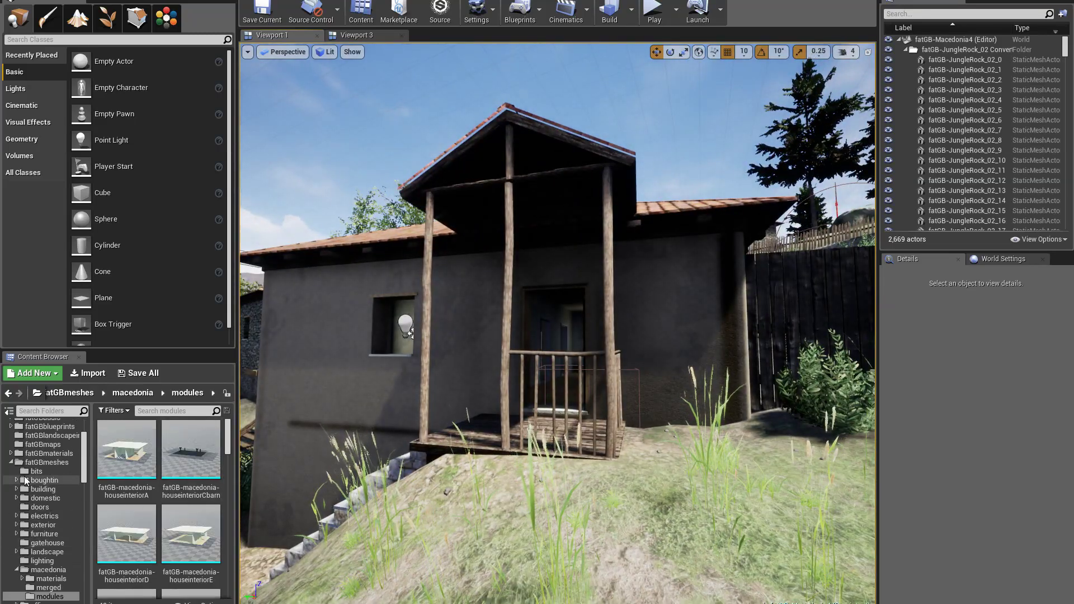
pyautogui.click(11, 462)
pyautogui.scroll(-4, 30, 505)
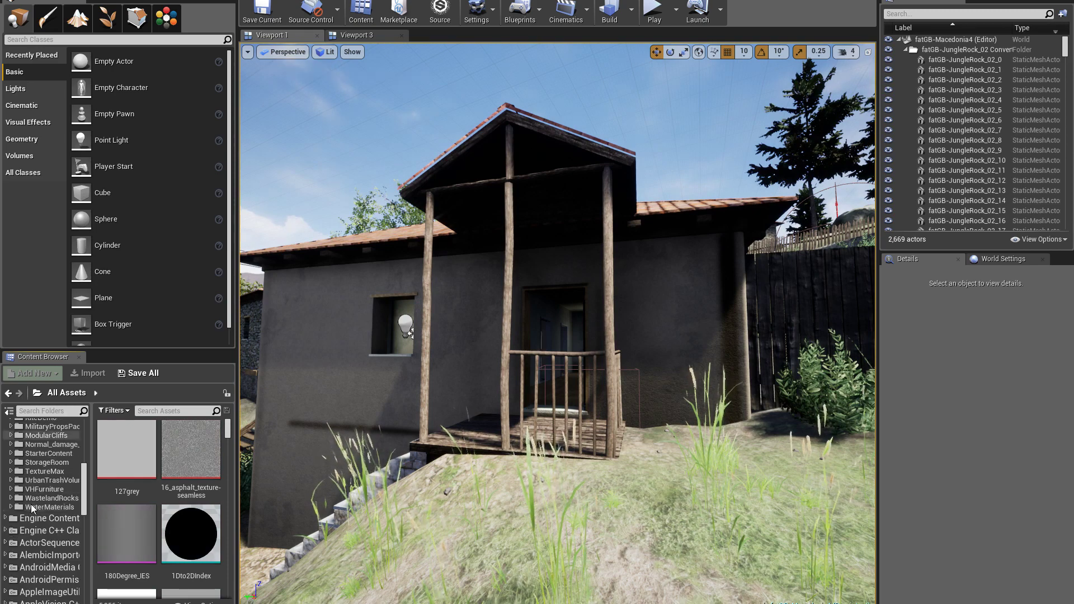
pyautogui.scroll(5, 25, 500)
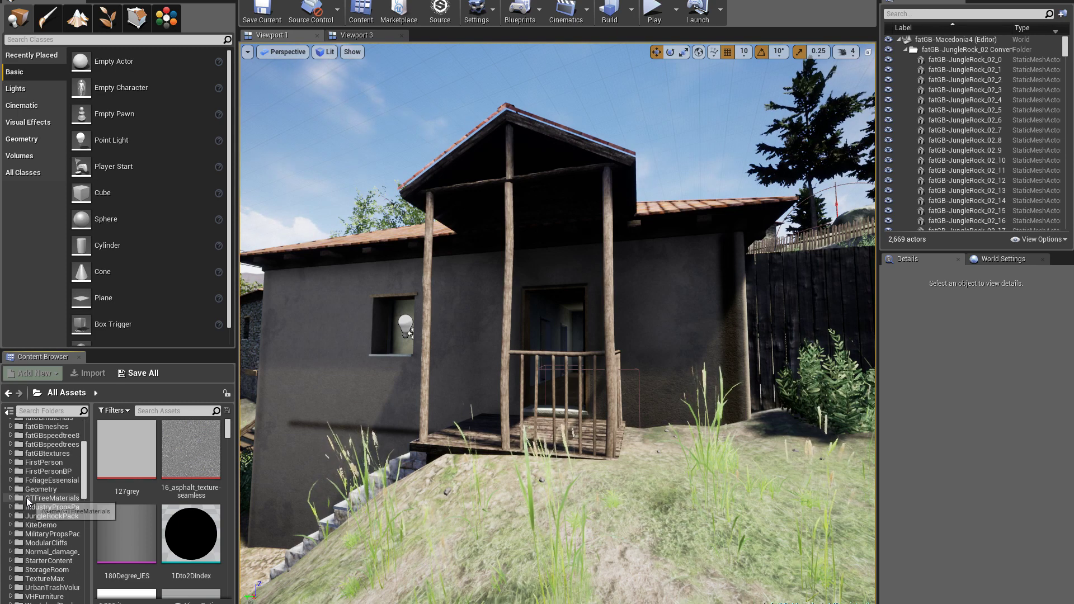
pyautogui.scroll(-2, 28, 476)
pyautogui.click(32, 470)
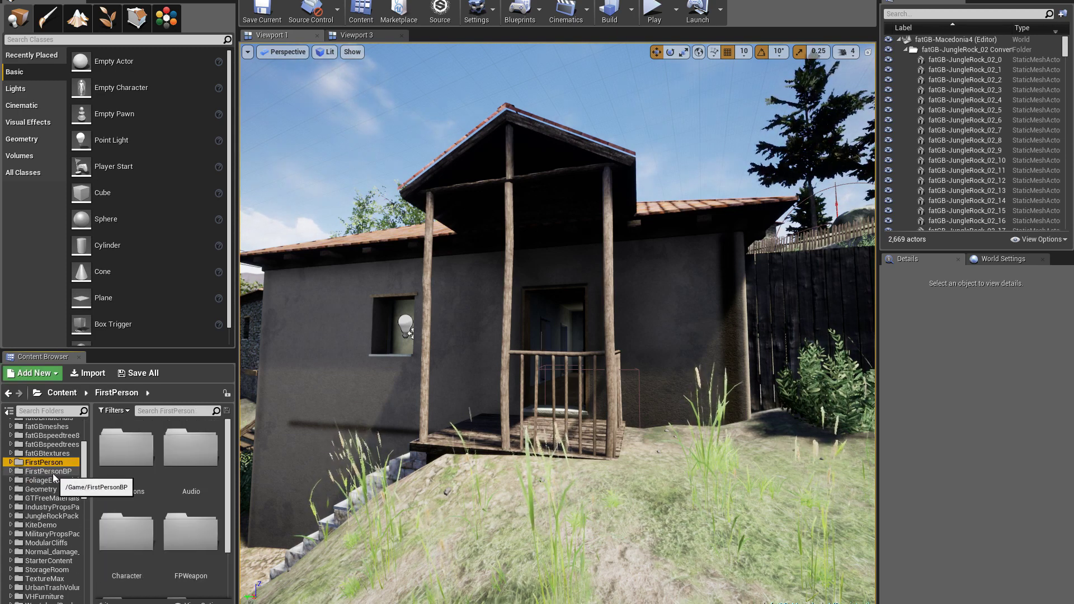
pyautogui.click(52, 473)
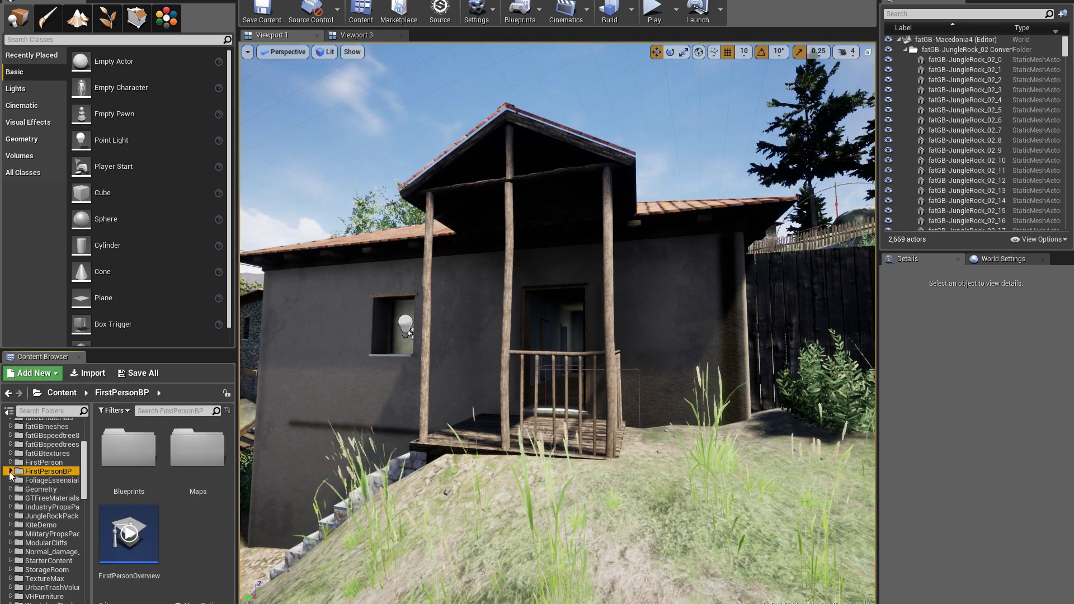
pyautogui.click(10, 472)
pyautogui.click(46, 480)
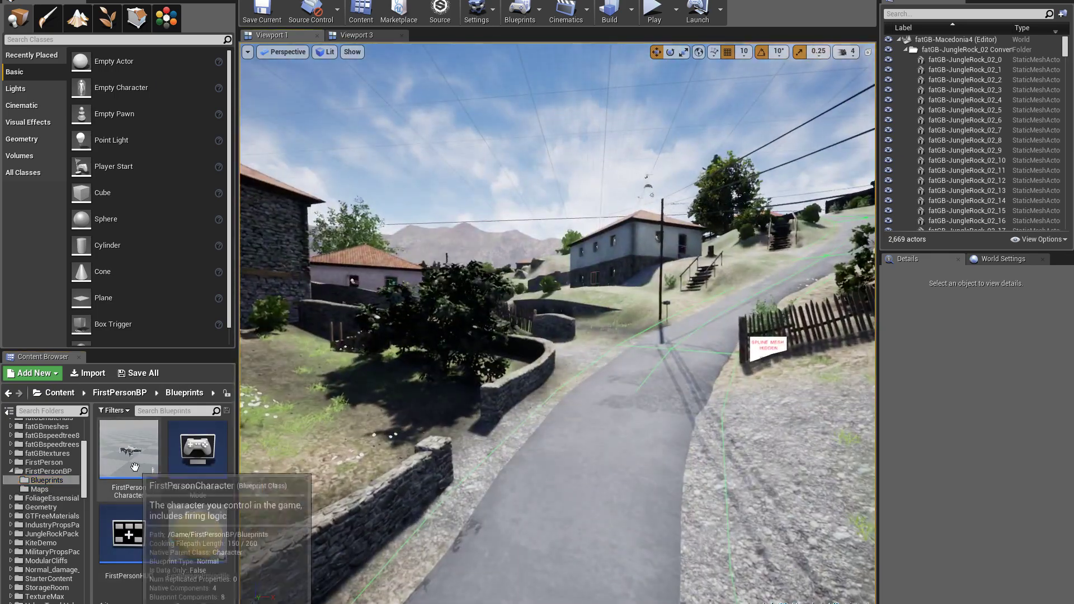
# - Place a FirstPersonCharacter on the road and rotate it to -70° around the vertical axis so it faces up the road
pyautogui.moveTo(128, 453); pyautogui.dragTo(536, 423)
pyautogui.press('e')
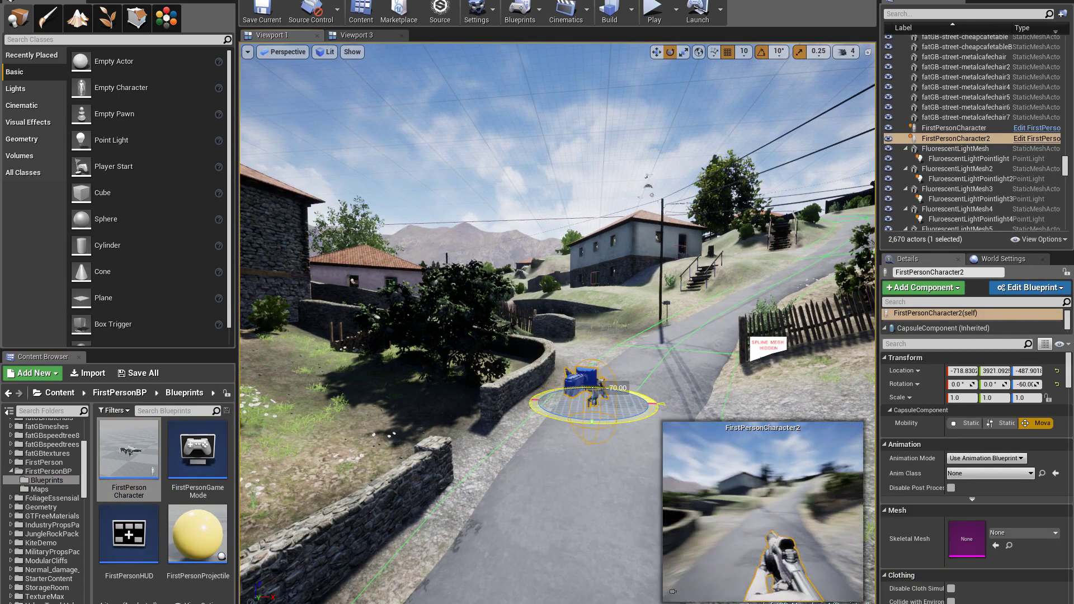
pyautogui.press('w')
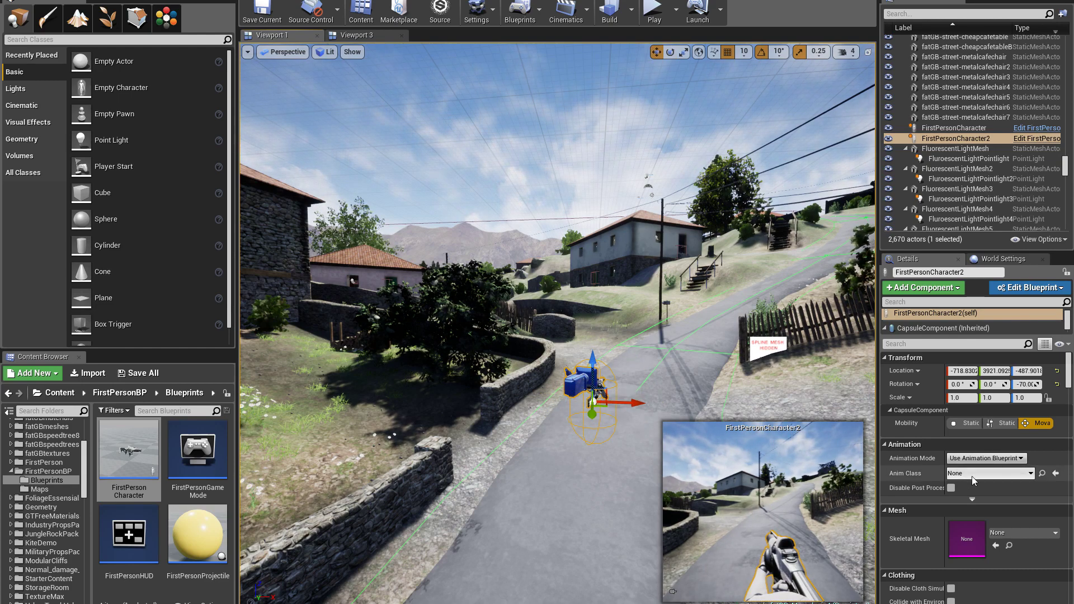
# - Set the placed character's Auto Possess Player option to Player 0
pyautogui.scroll(-10, 972, 476)
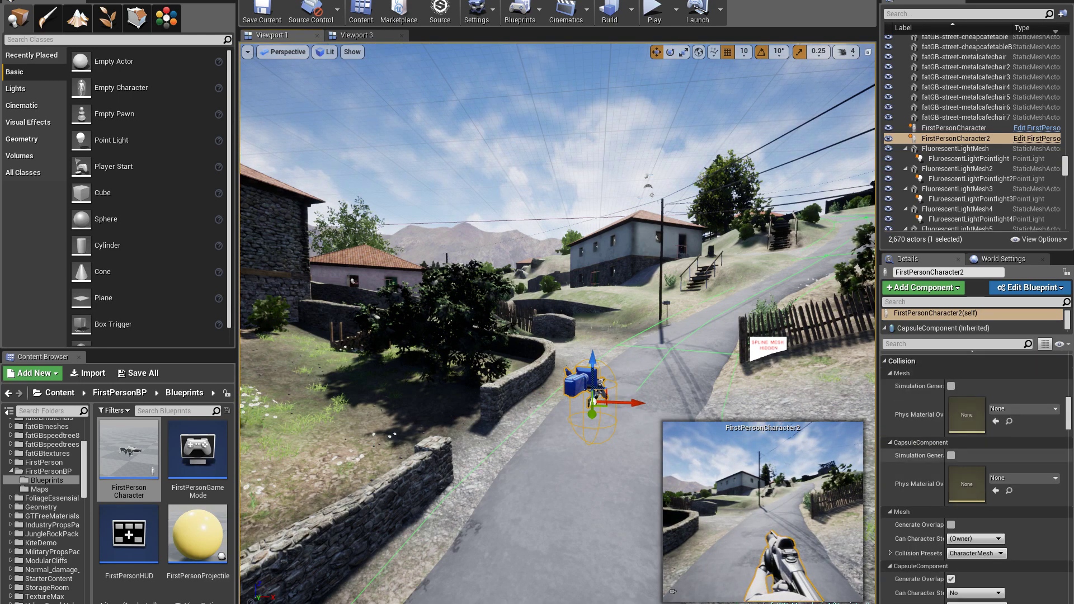
pyautogui.moveTo(1067, 418); pyautogui.dragTo(1067, 600)
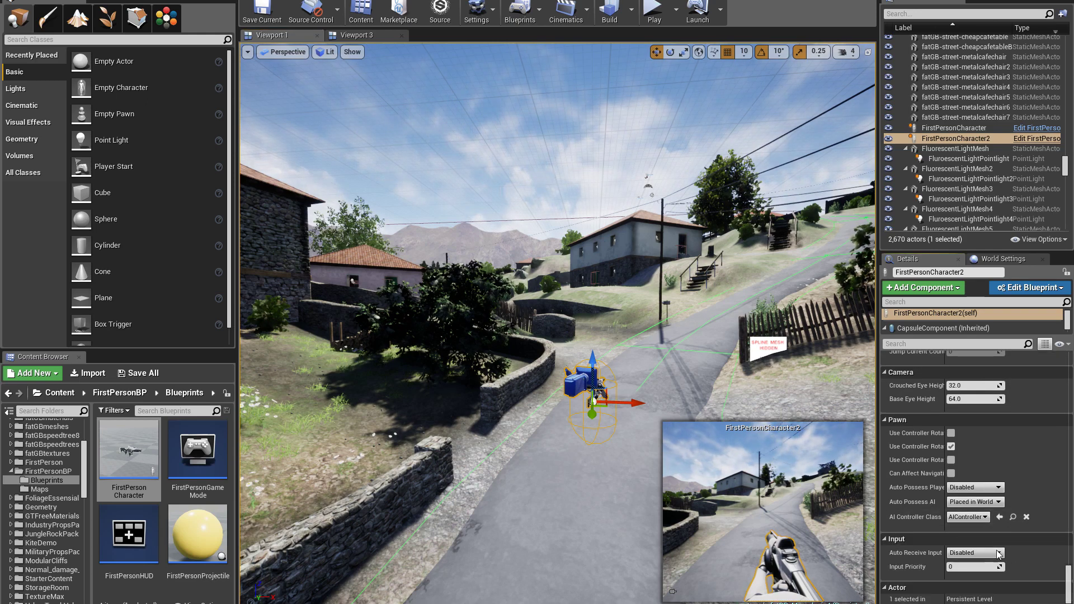
pyautogui.click(975, 488)
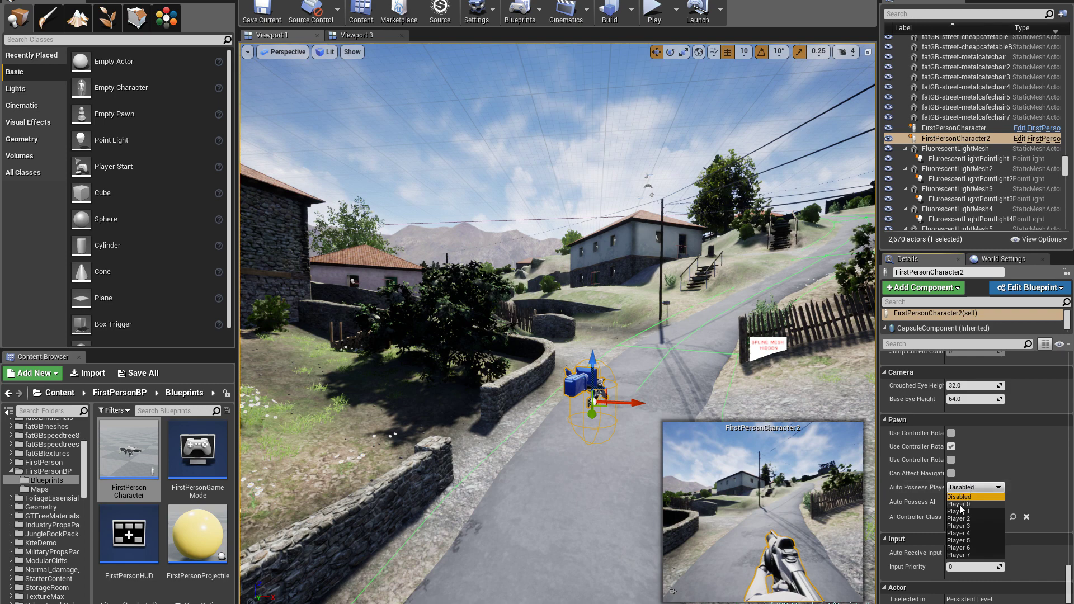
pyautogui.click(960, 505)
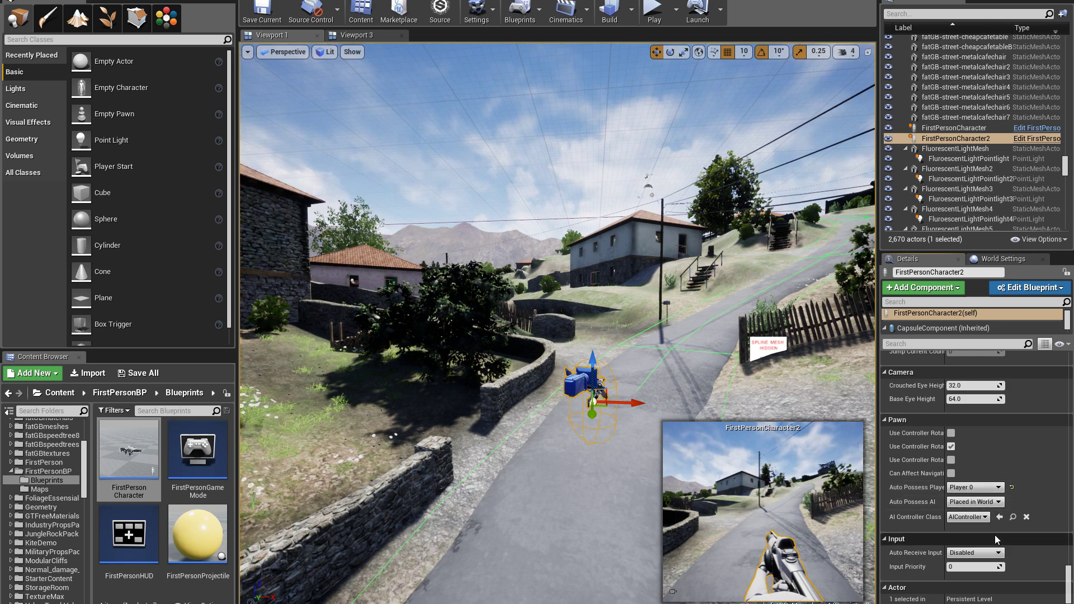
# - Set the placed character's capsule radius to 45 and its capsule half height to 80
pyautogui.scroll(6, 995, 538)
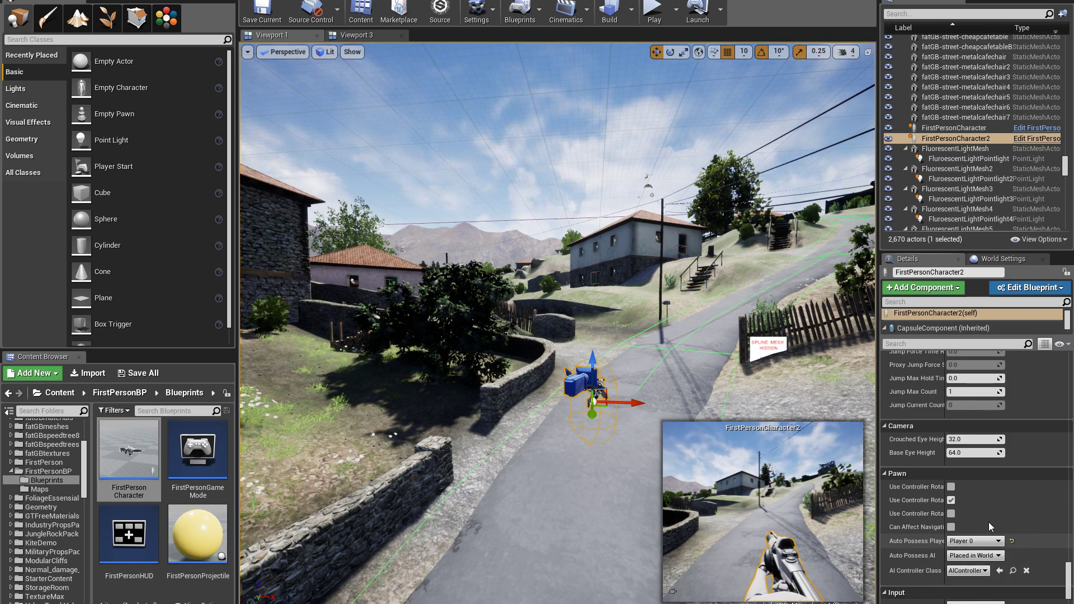
pyautogui.scroll(3, 968, 492)
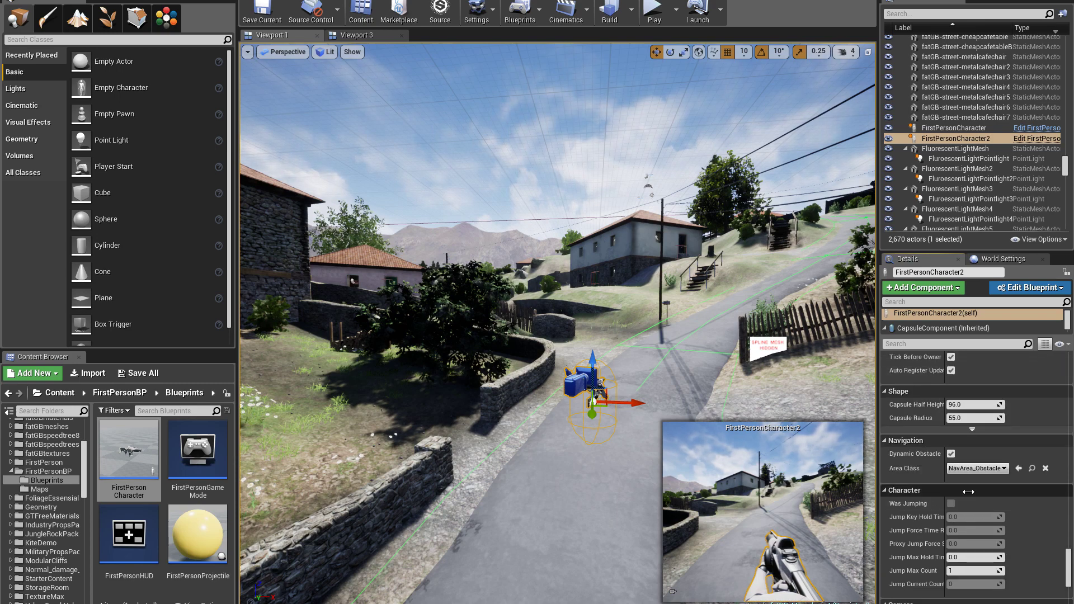
pyautogui.click(963, 436)
pyautogui.write('45')
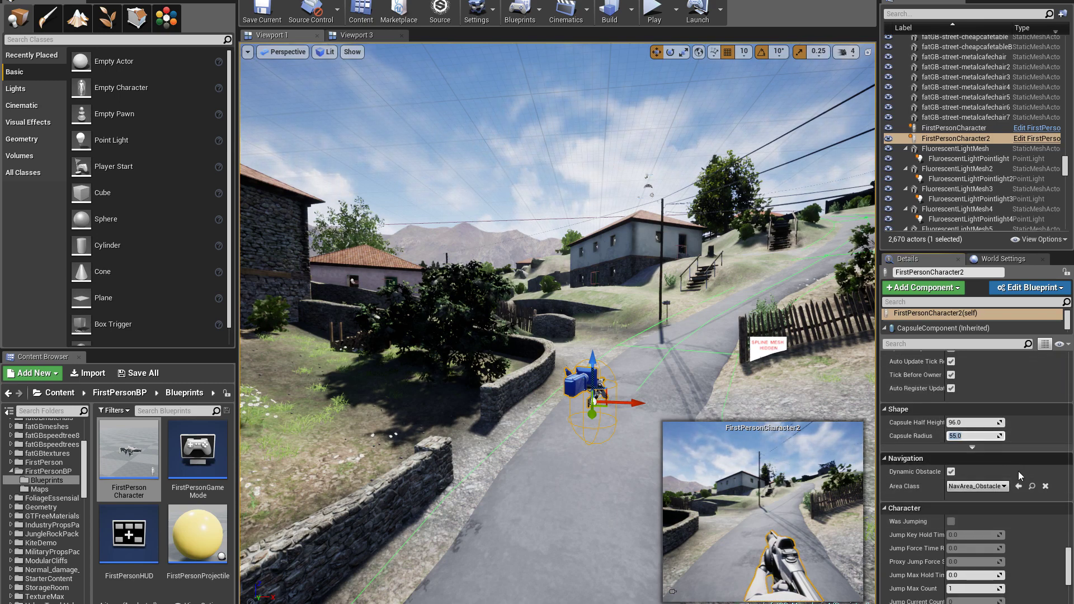
pyautogui.press('Return')
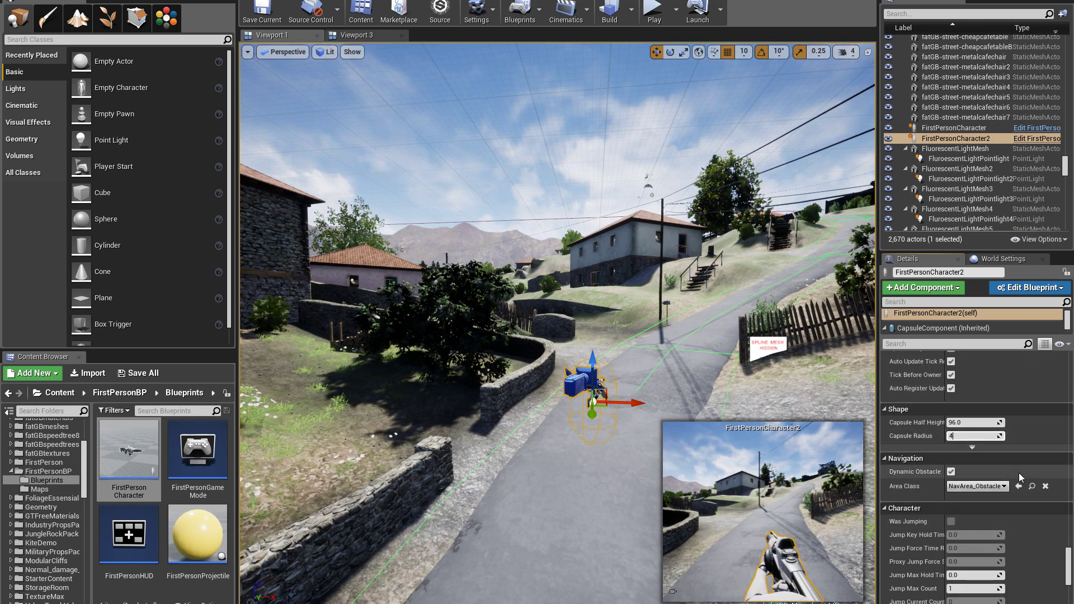
pyautogui.click(973, 422)
pyautogui.write('80')
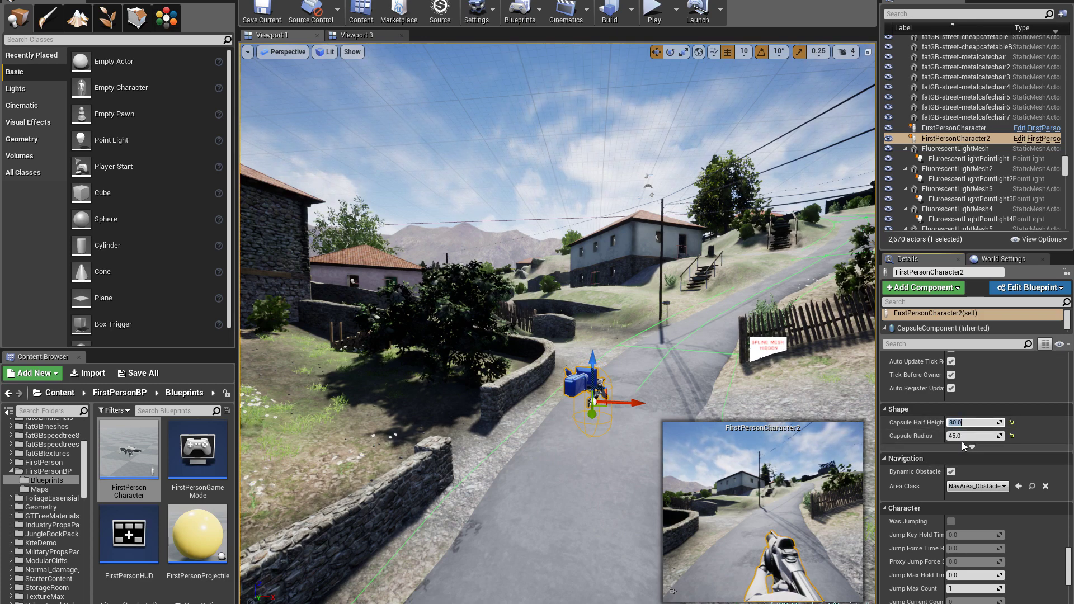
pyautogui.press('Tab')
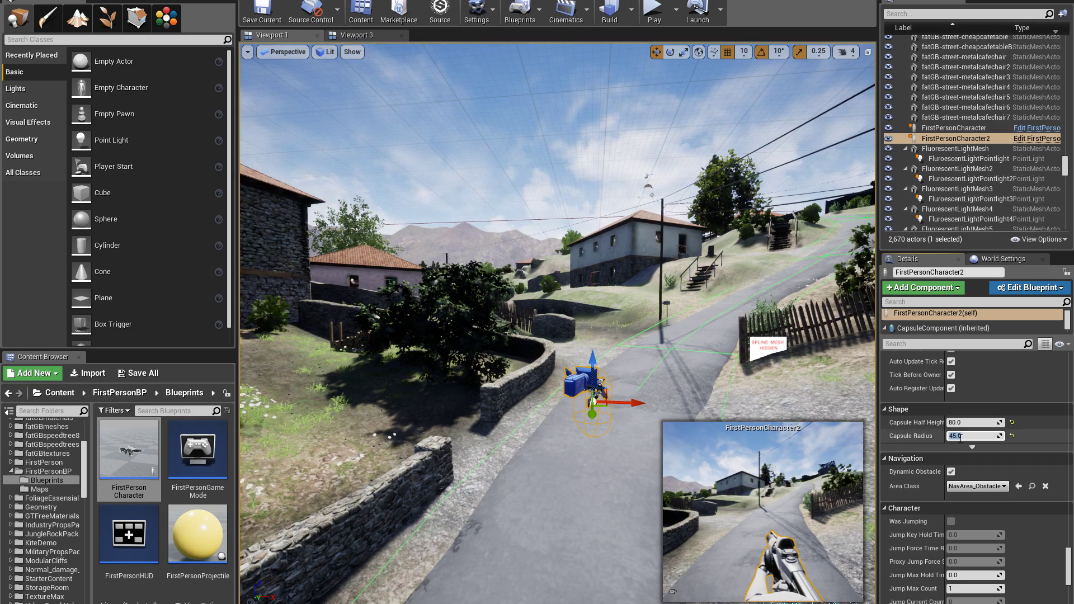
# - Delete the selected FirstPersonCharacter2 from the road
pyautogui.press('w')
pyautogui.moveTo(575, 497); pyautogui.dragTo(596, 479, button='right')
pyautogui.press('Delete')
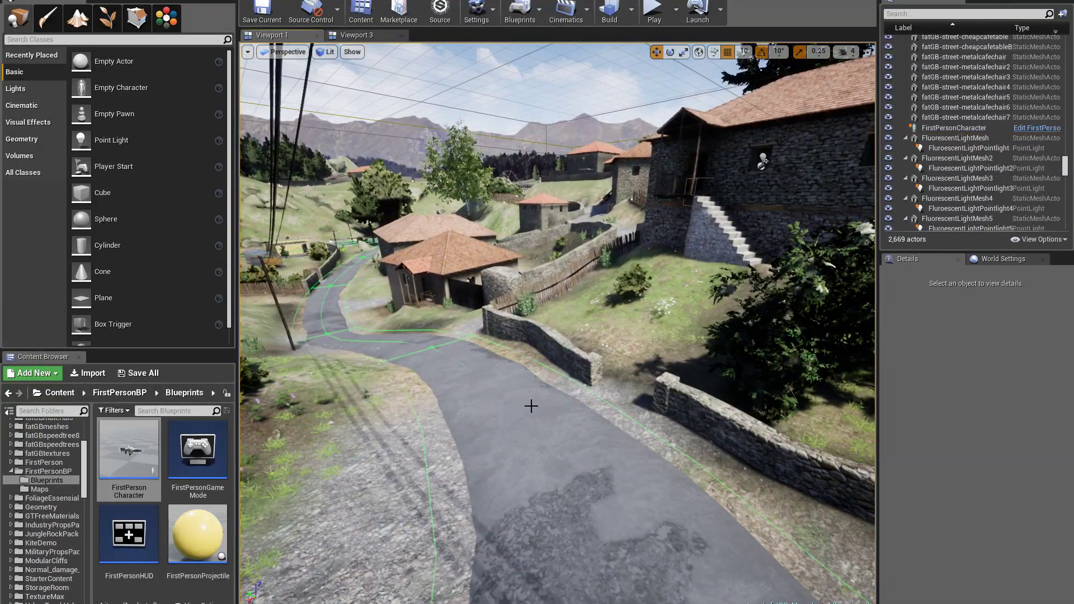
# - Play the level in the viewport and walk in first person to the grassy slope beside the sandbags and road
pyautogui.moveTo(529, 405); pyautogui.dragTo(565, 411, button='right')
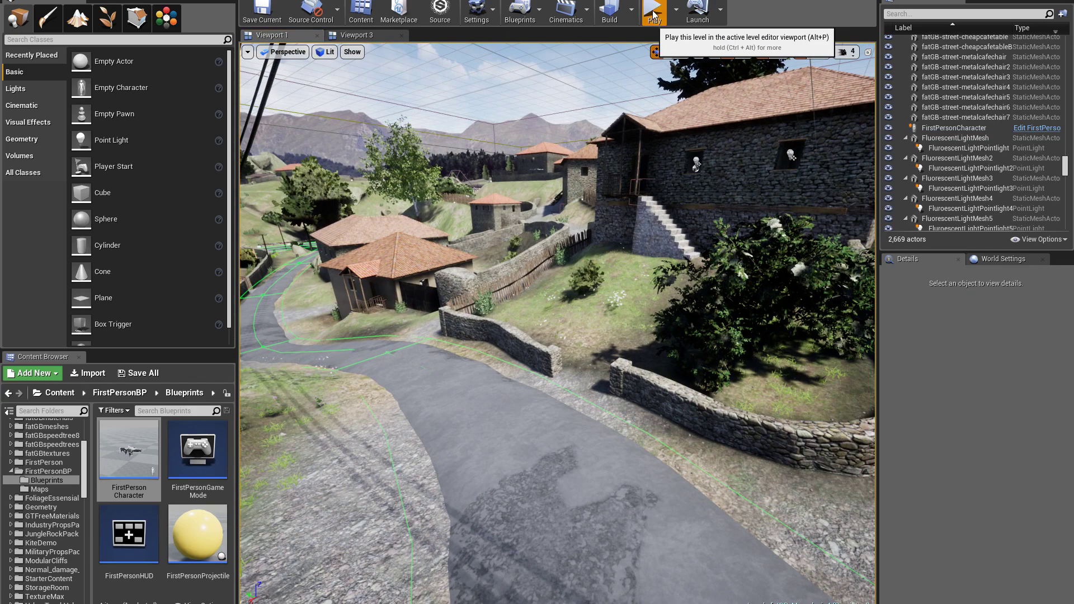
pyautogui.click(654, 15)
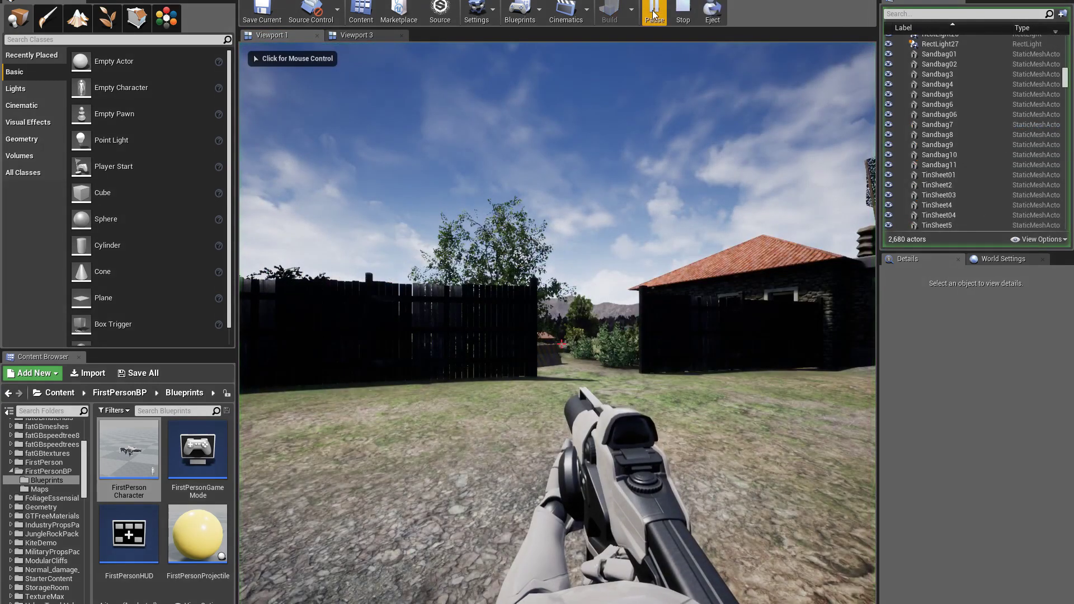
pyautogui.press('w')
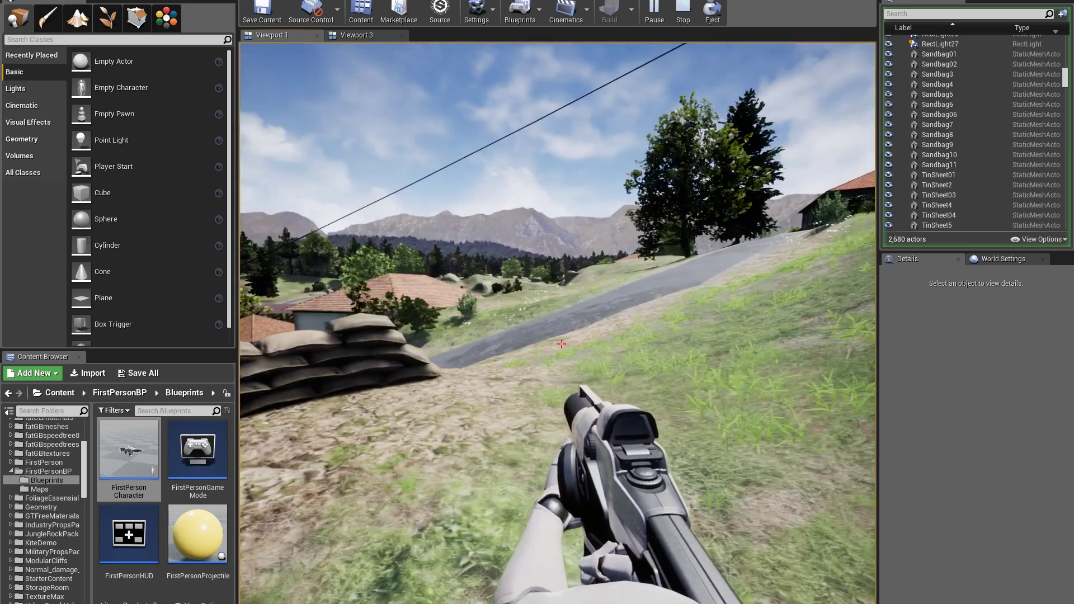
# - Show the gameplay debugger overlay, fly over the hillside with its spectator camera, and return to the first-person character
pyautogui.press("'")
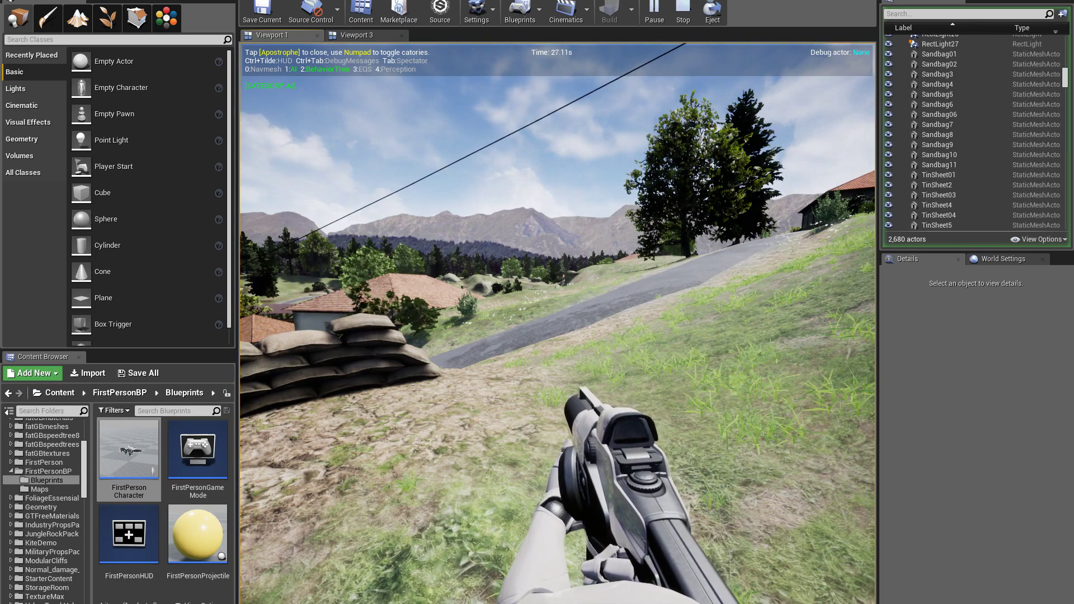
pyautogui.press('Tab')
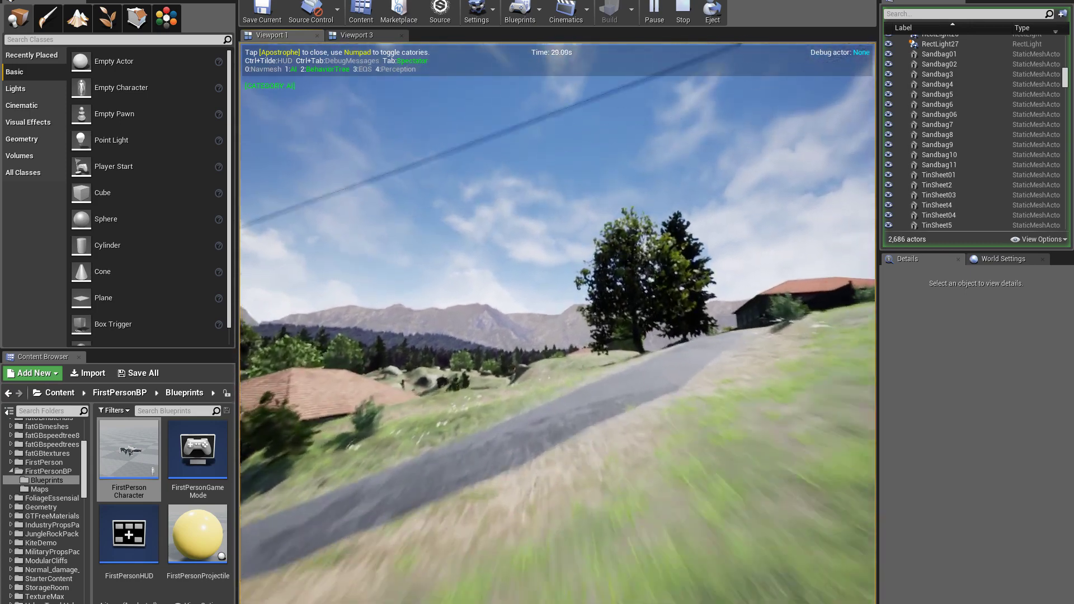
pyautogui.press('w')
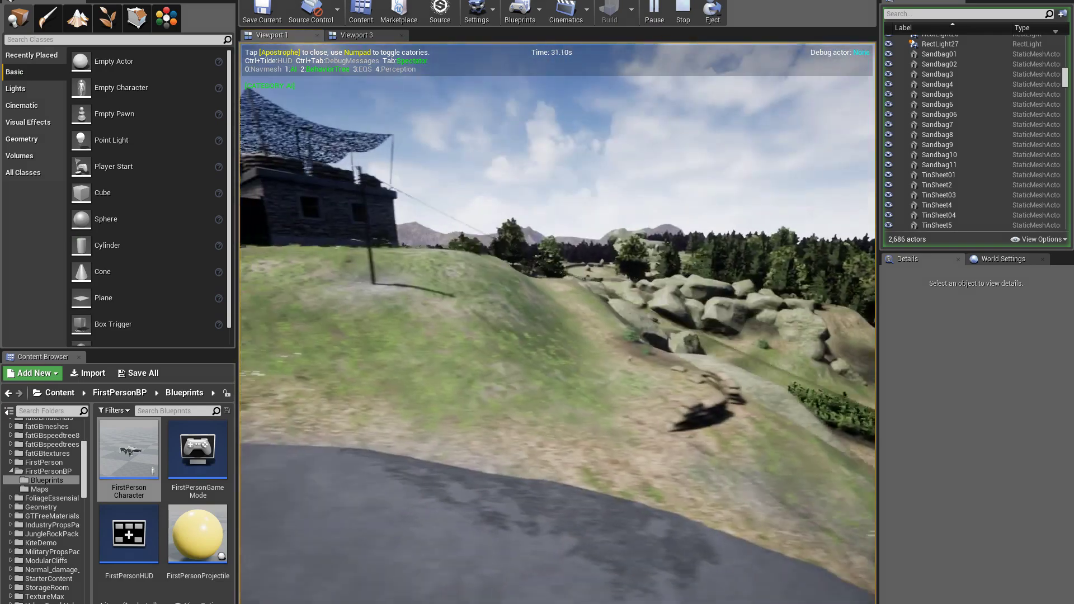
pyautogui.press('w')
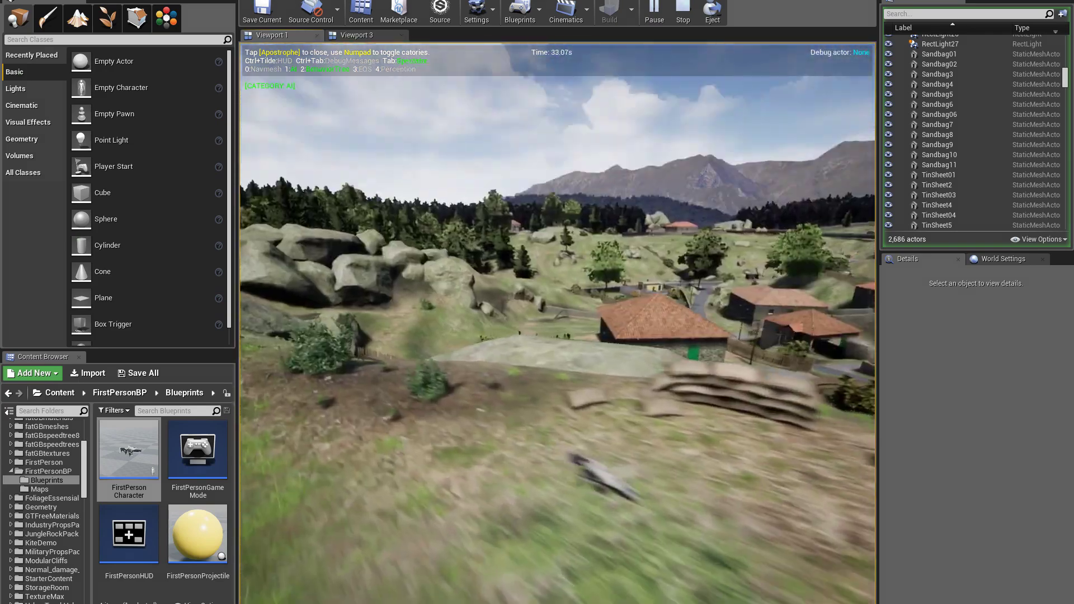
pyautogui.press('w')
pyautogui.press('Tab')
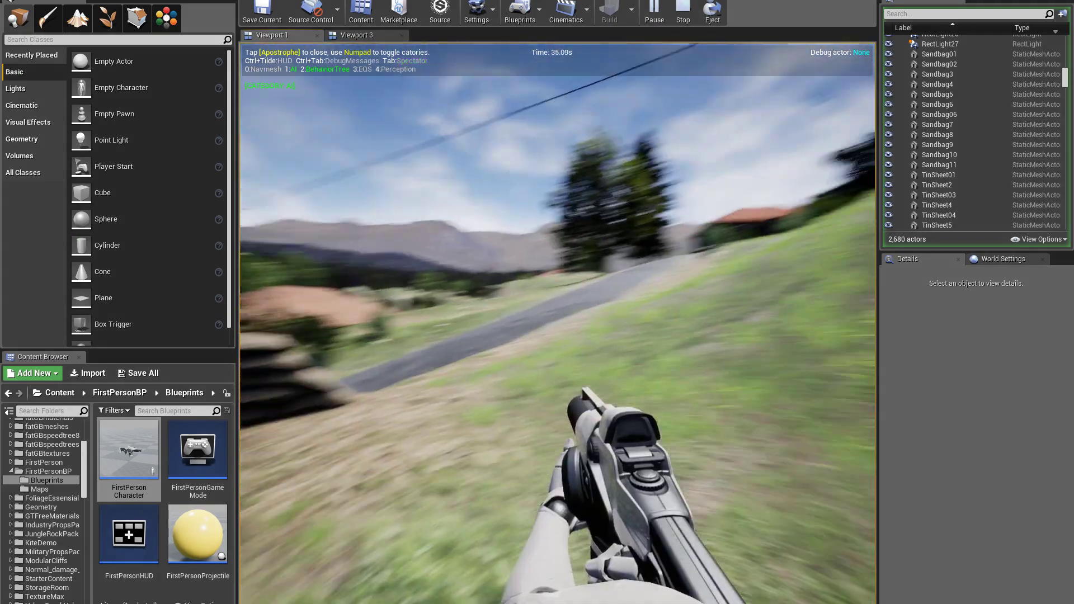
# - Walk the character along the grassy hillside until facing the boulders, and release mouse control from the running game
pyautogui.press('w')
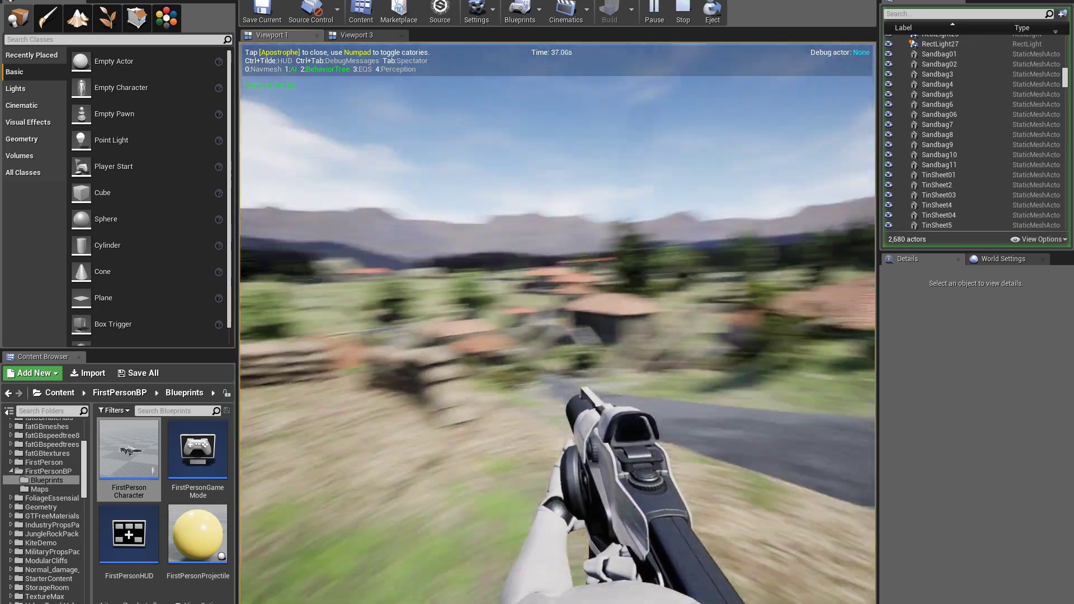
pyautogui.press('w')
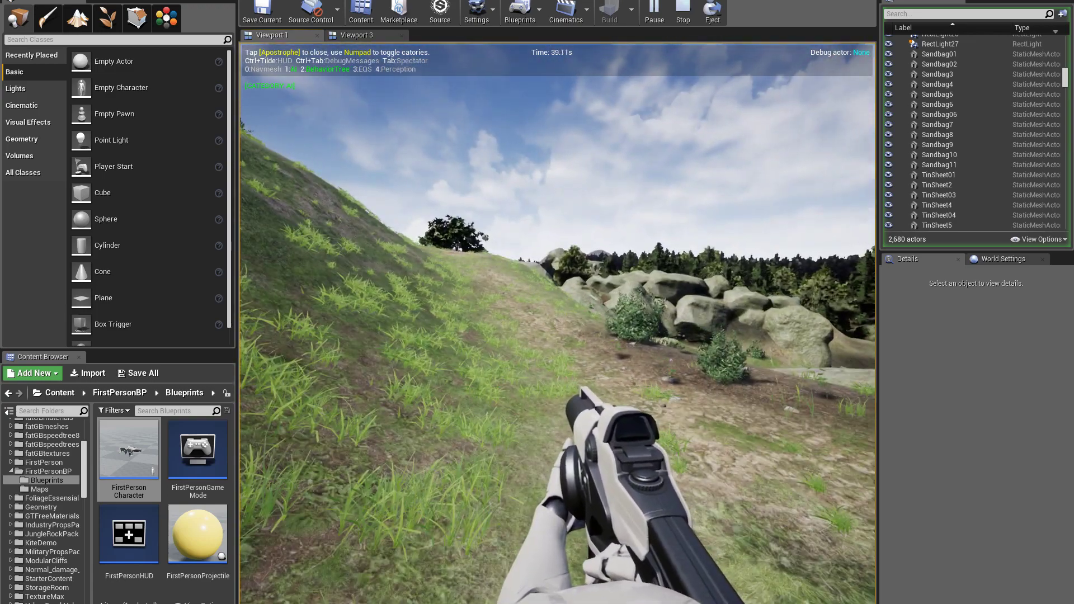
pyautogui.hotkey('shift', 'F1')
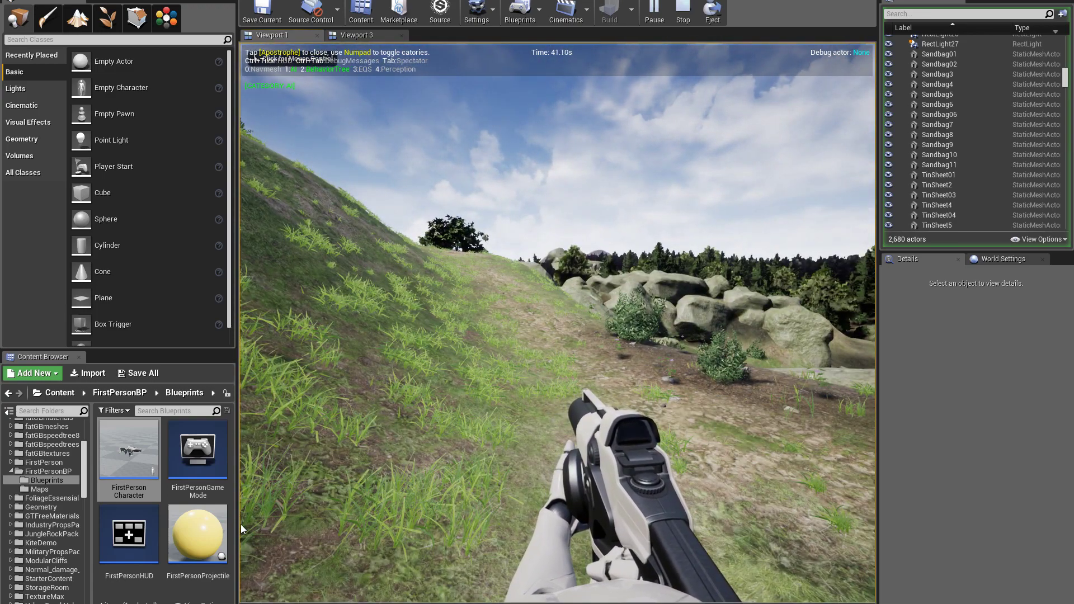